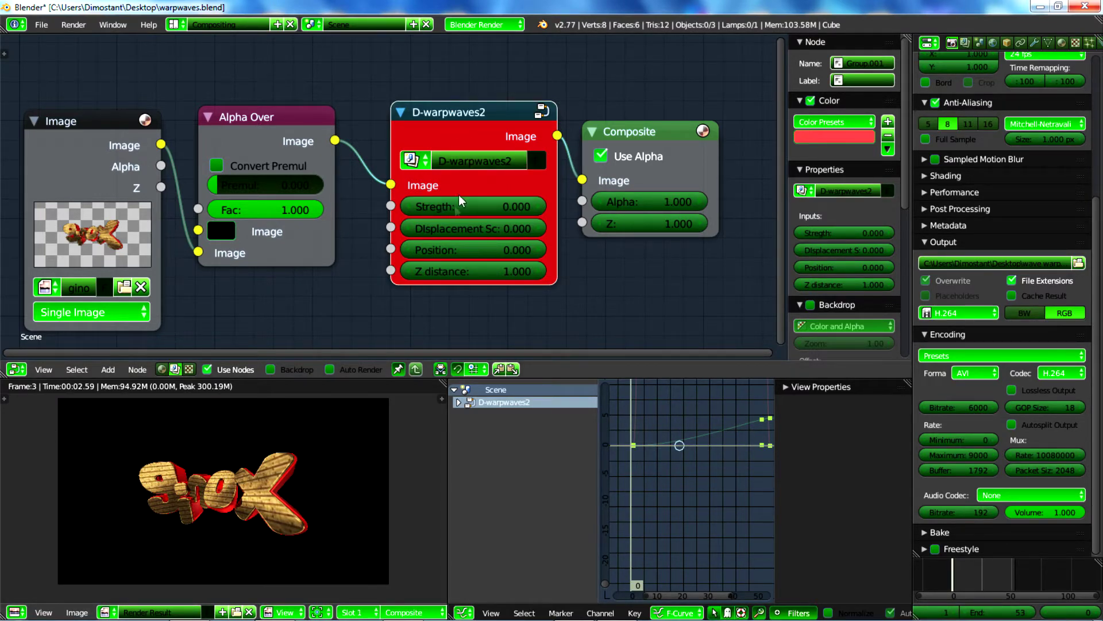
# Step: Reload the factory start-up file, discarding the current scene
pyautogui.scroll(2, 462, 201)
pyautogui.moveTo(549, 242); pyautogui.dragTo(486, 243, button='middle')
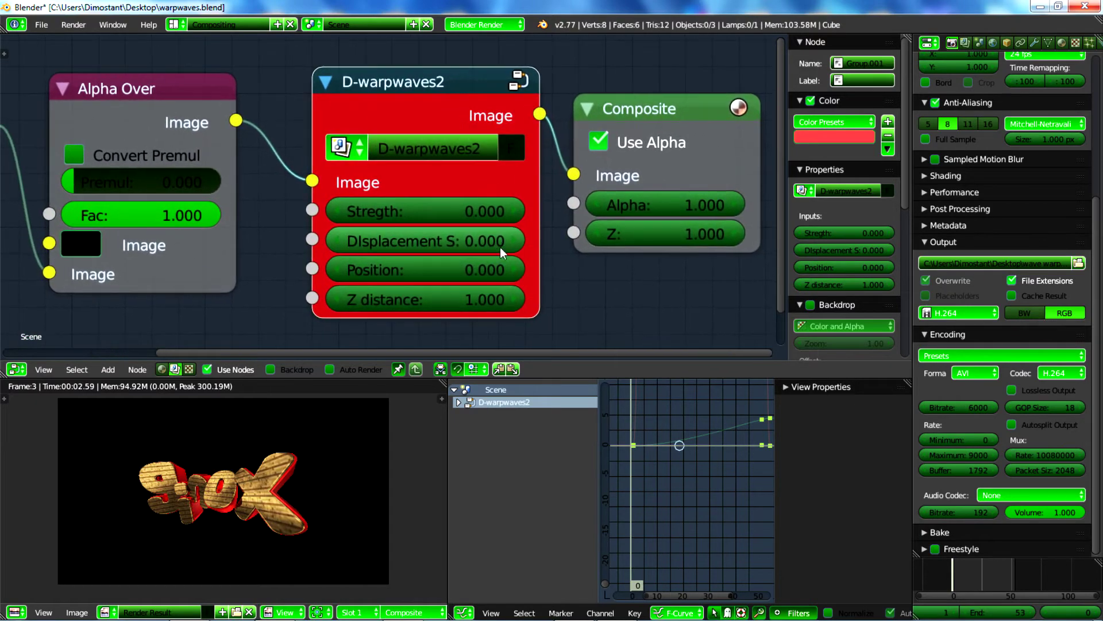
pyautogui.scroll(-2, 452, 256)
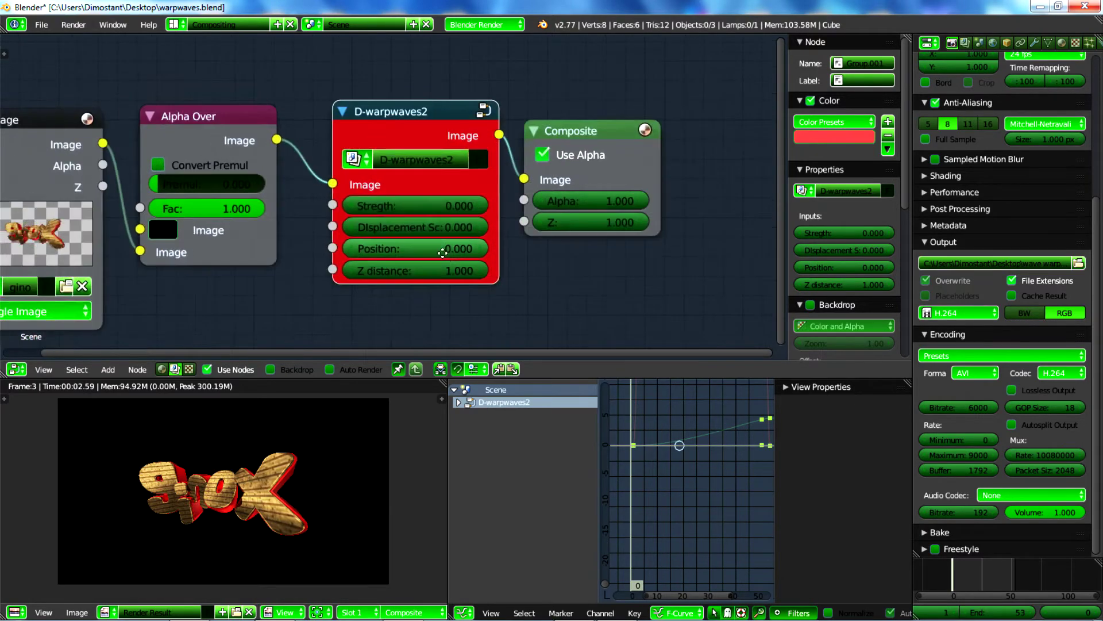
pyautogui.moveTo(158, 188); pyautogui.dragTo(244, 187, button='middle')
pyautogui.click(41, 25)
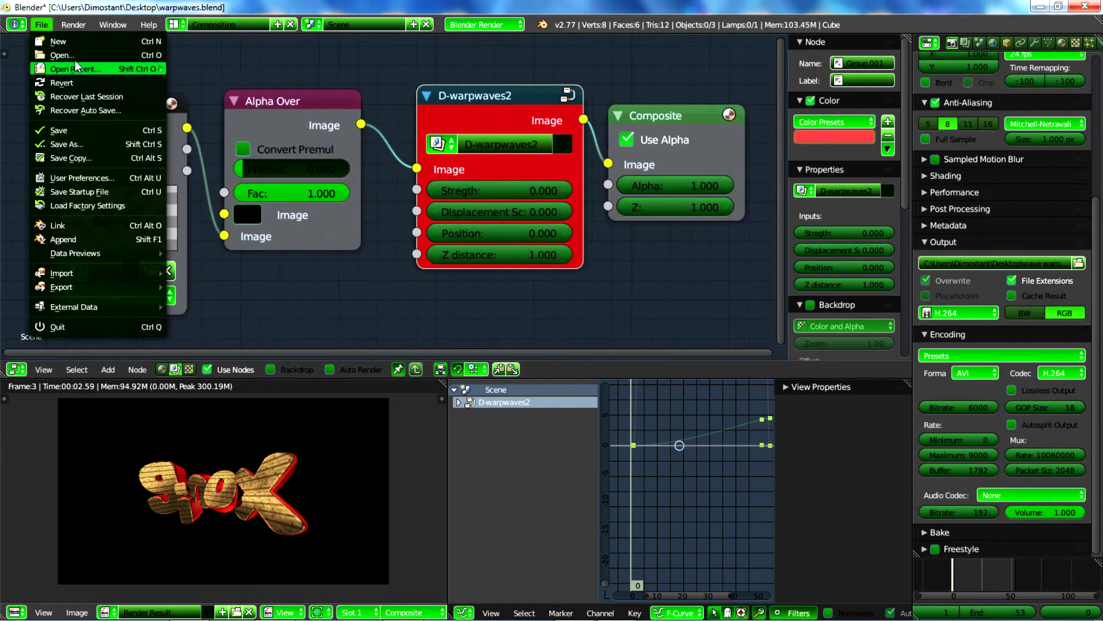
pyautogui.click(41, 25)
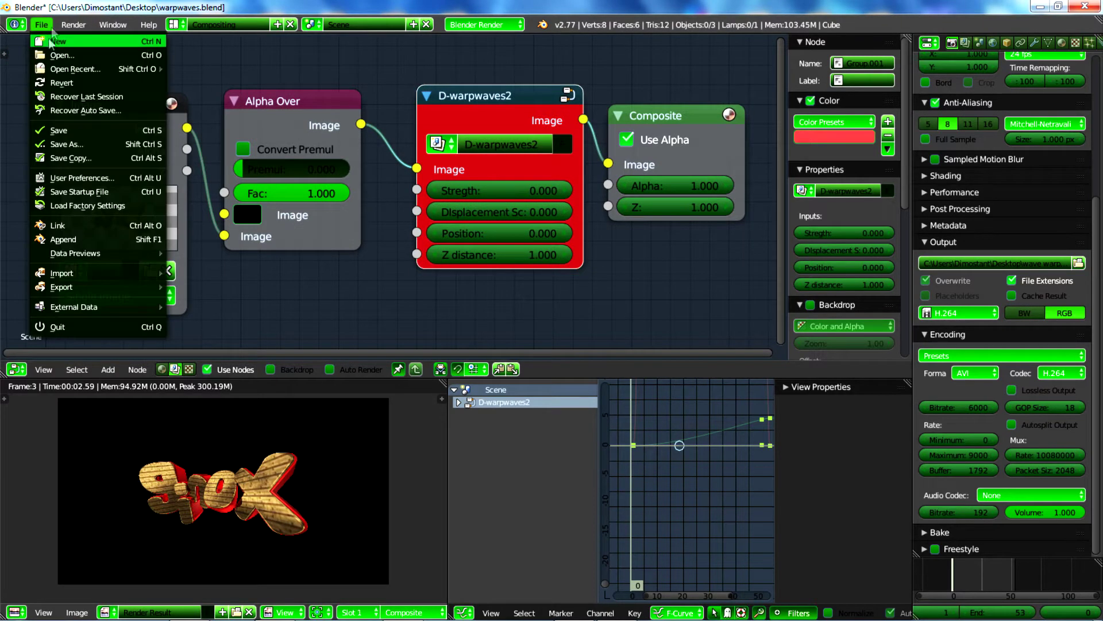
pyautogui.click(41, 25)
pyautogui.click(54, 44)
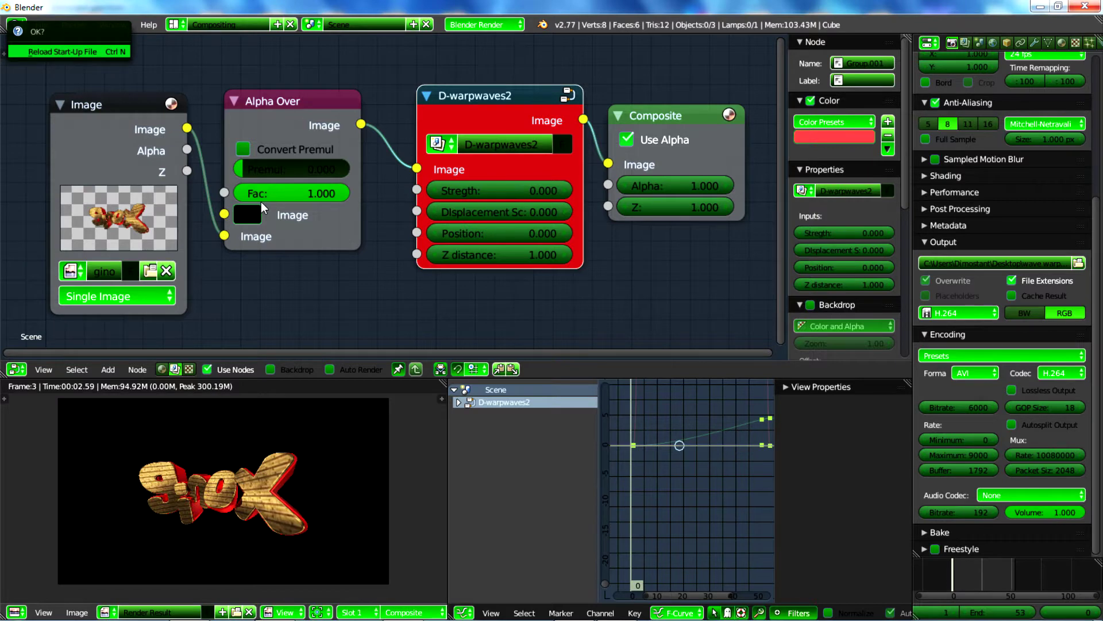
pyautogui.click(62, 51)
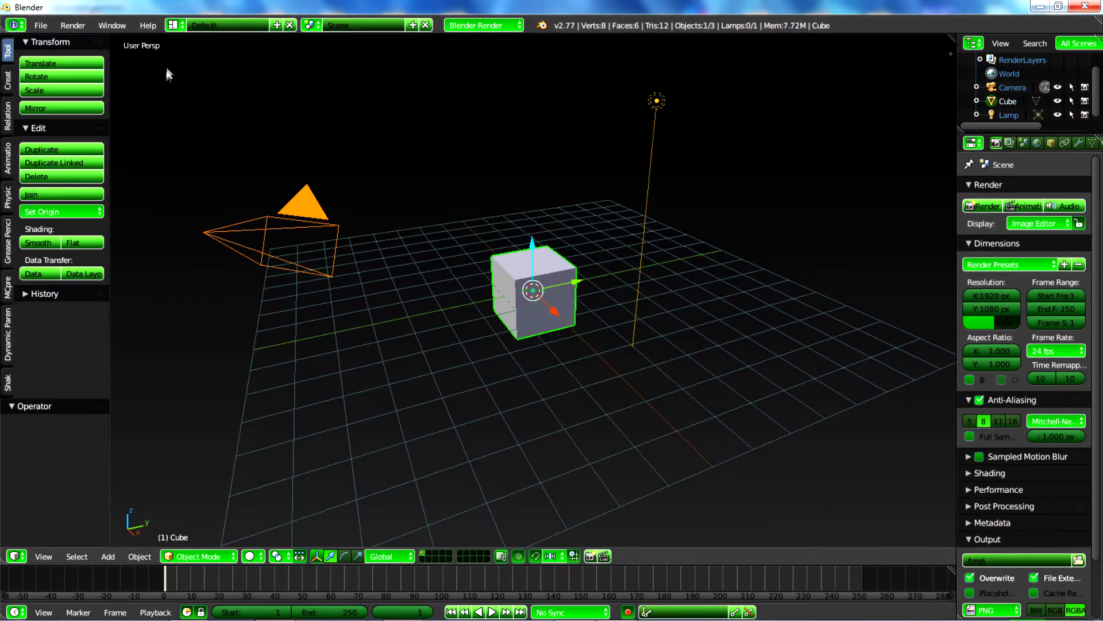
# Step: Switch to the Compositing screen layout and enable Use Nodes
pyautogui.click(185, 27)
pyautogui.click(184, 71)
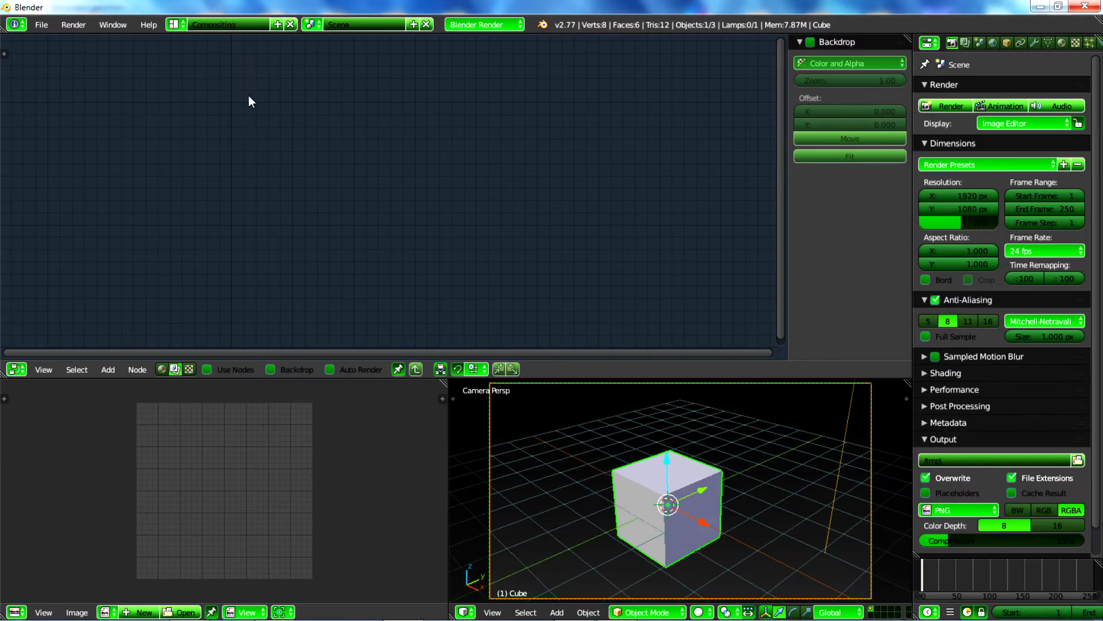
pyautogui.click(213, 370)
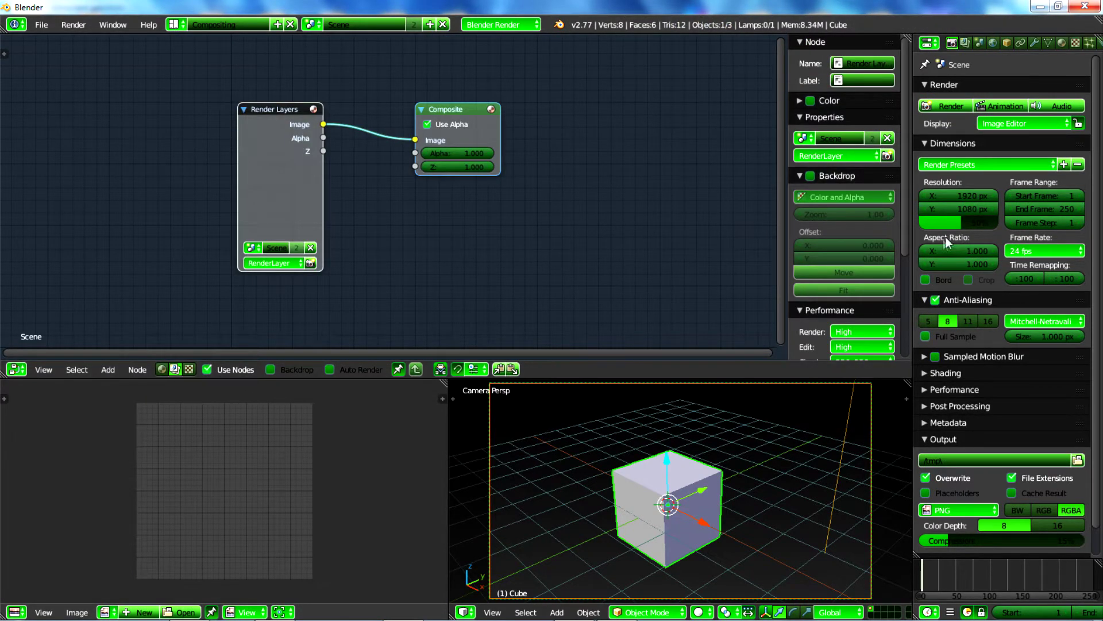
# Step: Set the resolution scale to 100% and the frame rate to 60 fps
pyautogui.moveTo(954, 220); pyautogui.dragTo(956, 220)
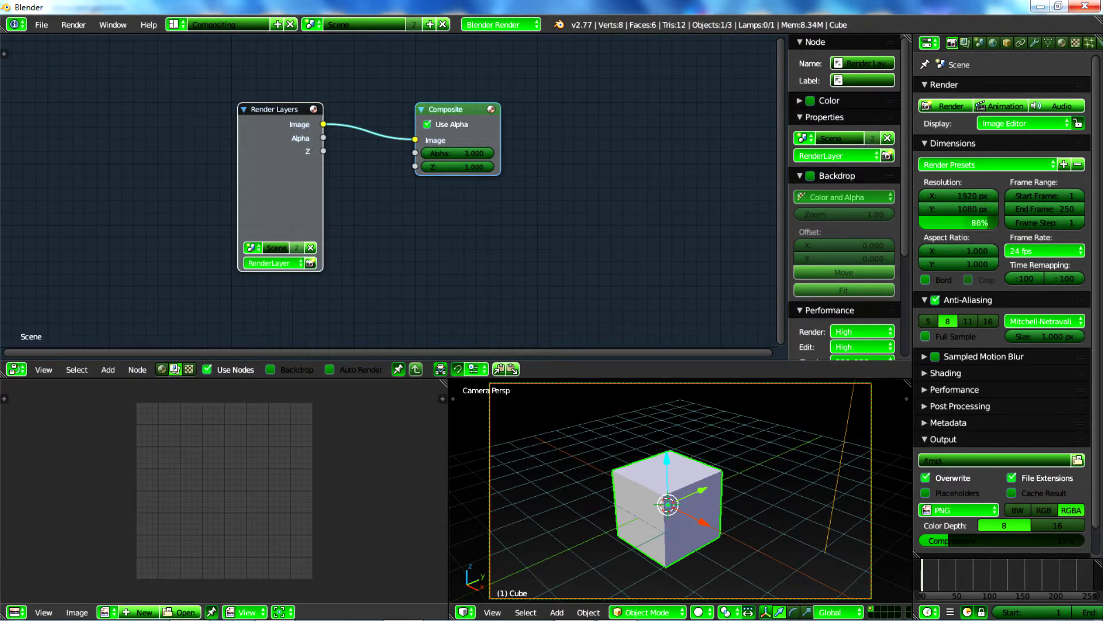
pyautogui.click(1053, 251)
pyautogui.click(1046, 362)
# Step: Move the Render Layers node far to the left of the node view
pyautogui.scroll(-2, 978, 388)
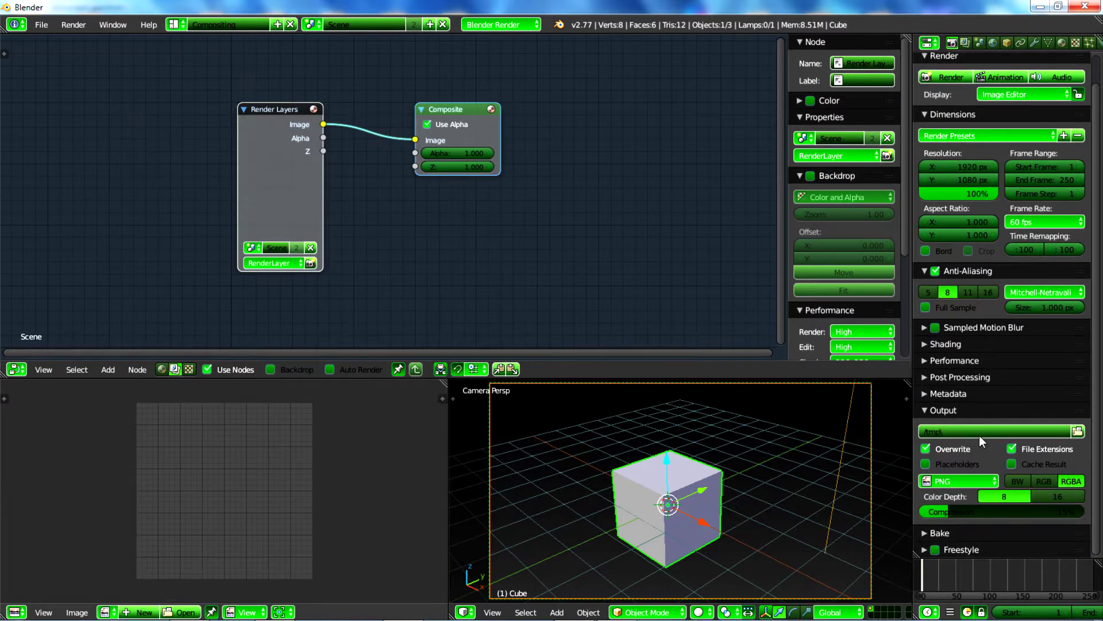
pyautogui.scroll(2, 979, 436)
pyautogui.scroll(3, 347, 149)
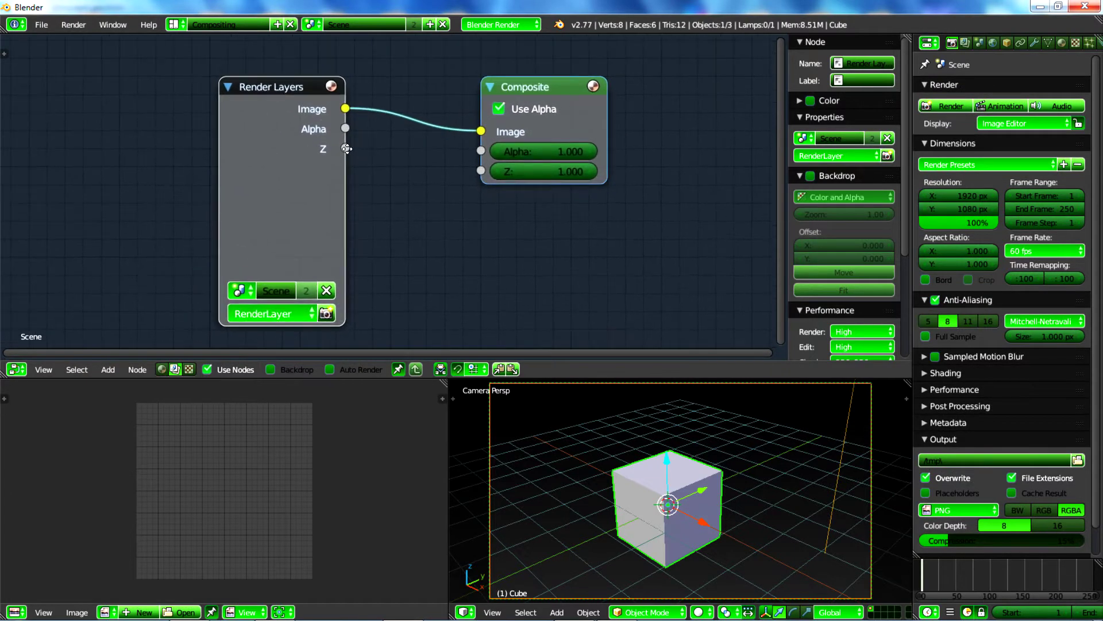
pyautogui.scroll(-1, 330, 121)
pyautogui.moveTo(302, 97); pyautogui.dragTo(19, 102)
pyautogui.moveTo(19, 102); pyautogui.dragTo(144, 103, button='middle')
pyautogui.hotkey('shift', 'a')
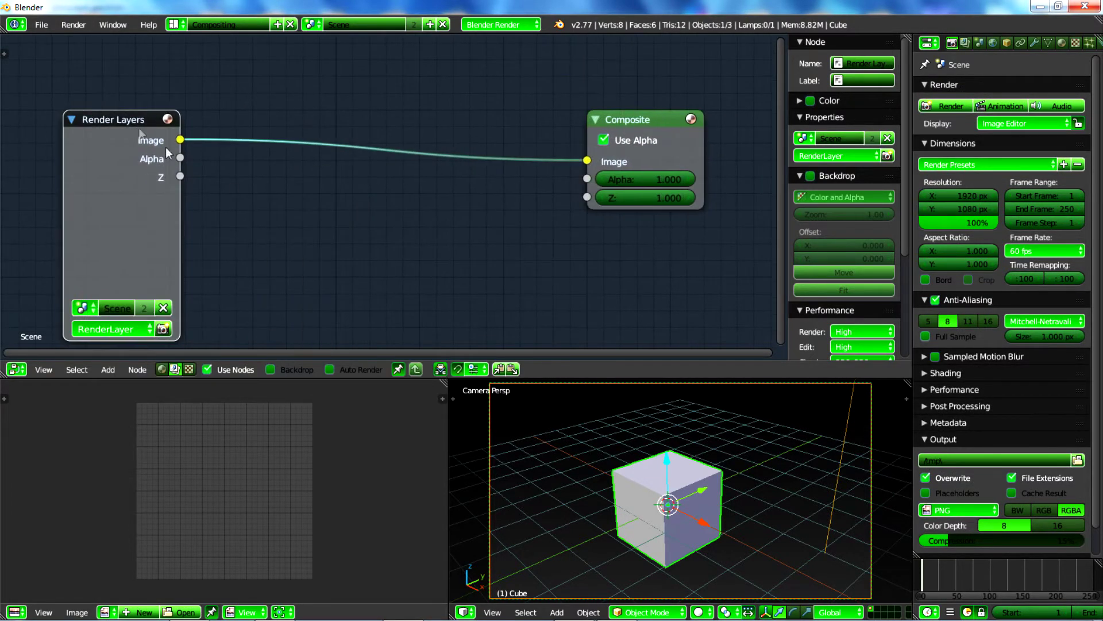
# Step: Delete Render Layers and wire a new Image input node into Composite
pyautogui.press('x')
pyautogui.hotkey('shift', 'a')
pyautogui.moveTo(103, 141)
pyautogui.click(175, 154)
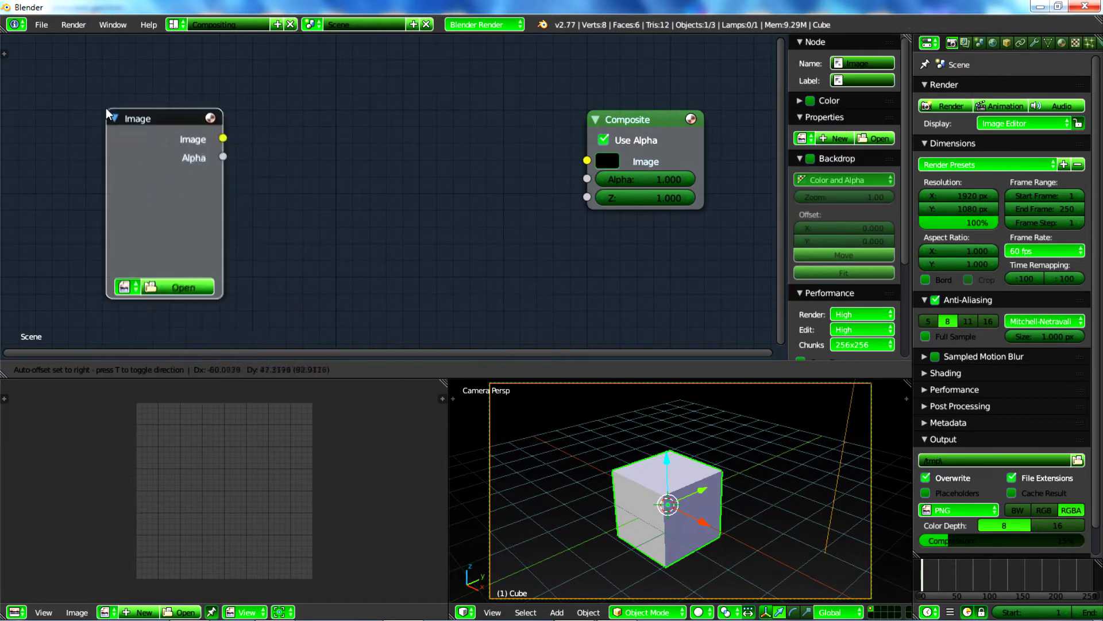
pyautogui.click(178, 153)
pyautogui.moveTo(222, 138); pyautogui.dragTo(587, 161)
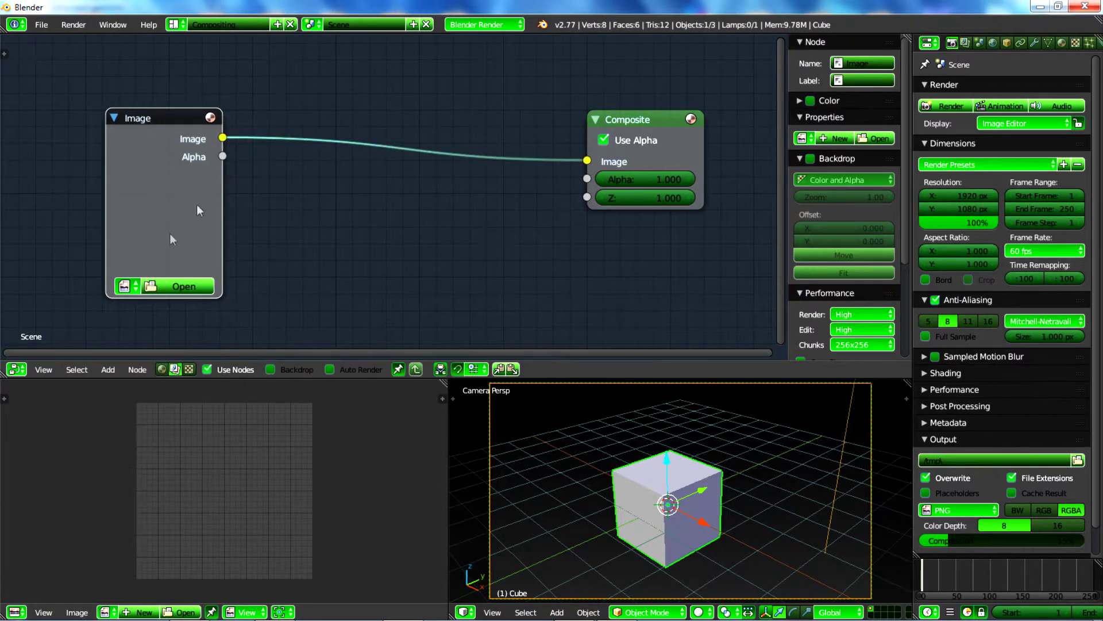
# Step: Load jerrytext.png from the Desktop into the Image node
pyautogui.click(190, 287)
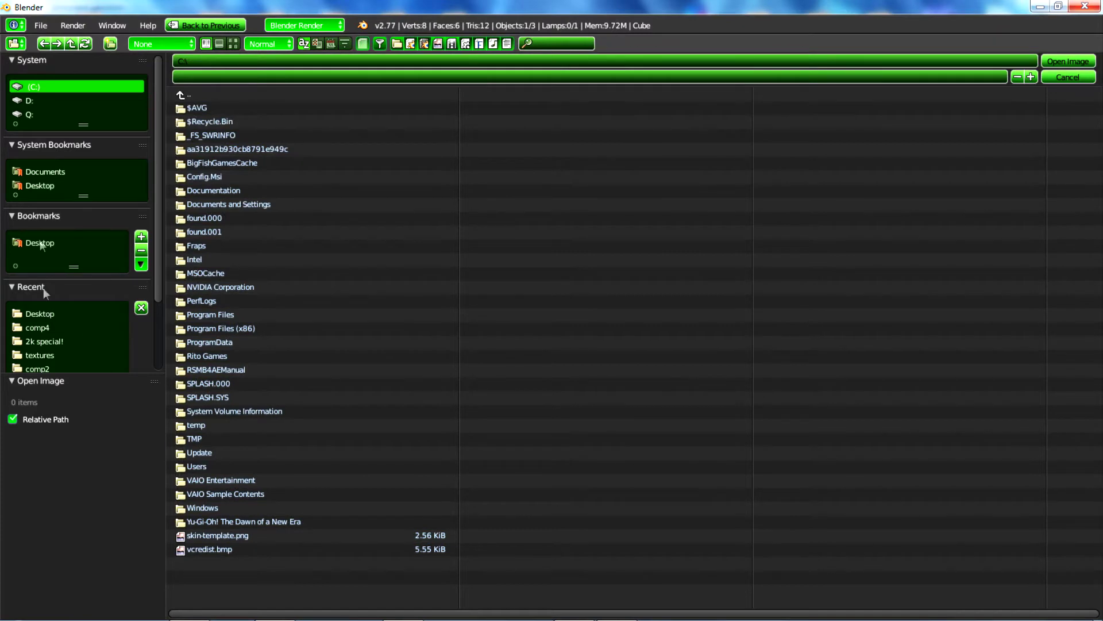
pyautogui.scroll(-4, 46, 291)
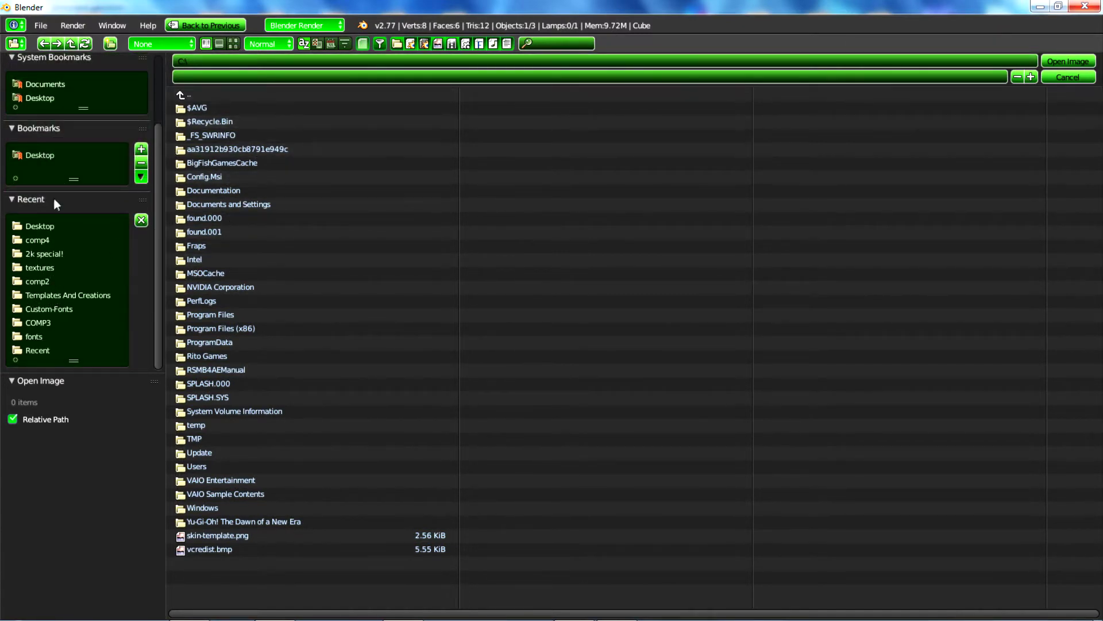
pyautogui.click(63, 155)
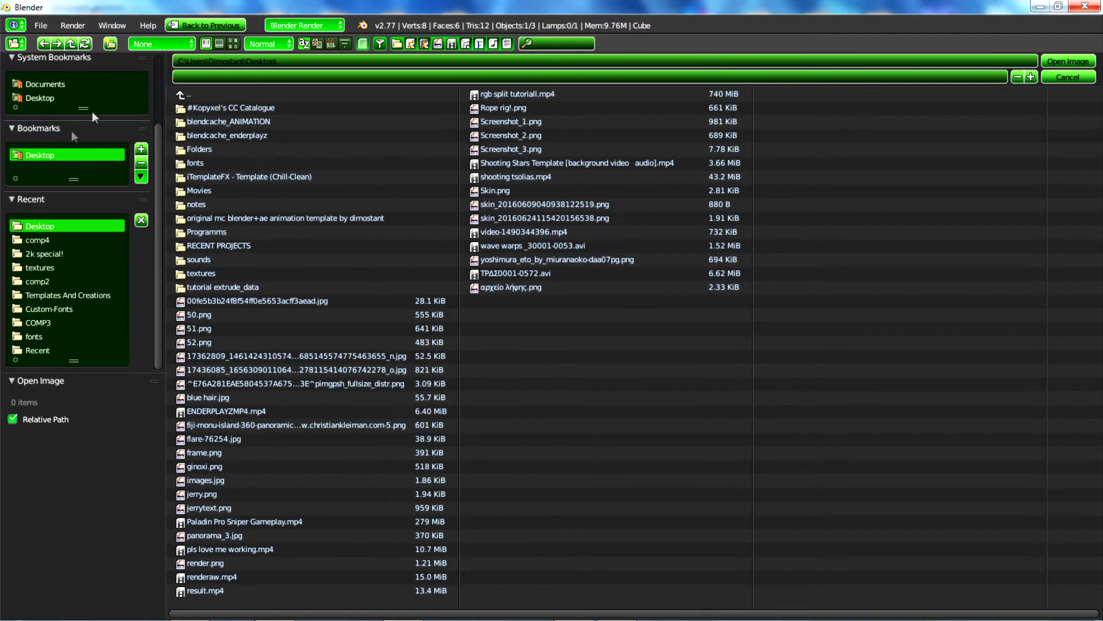
pyautogui.doubleClick(214, 506)
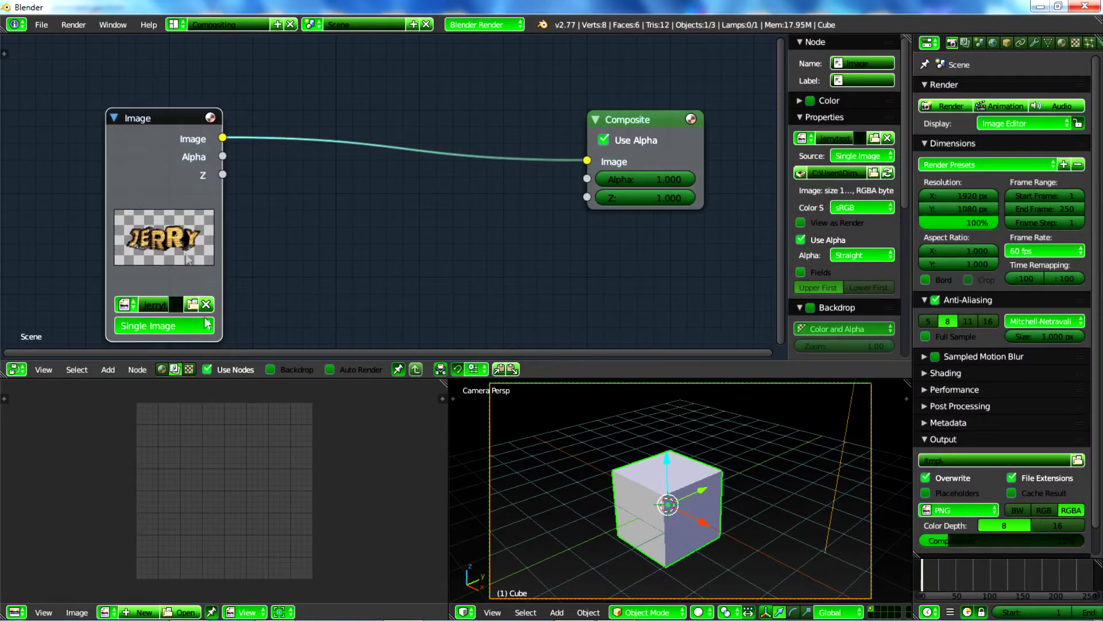
pyautogui.scroll(3, 205, 238)
pyautogui.scroll(-3, 239, 237)
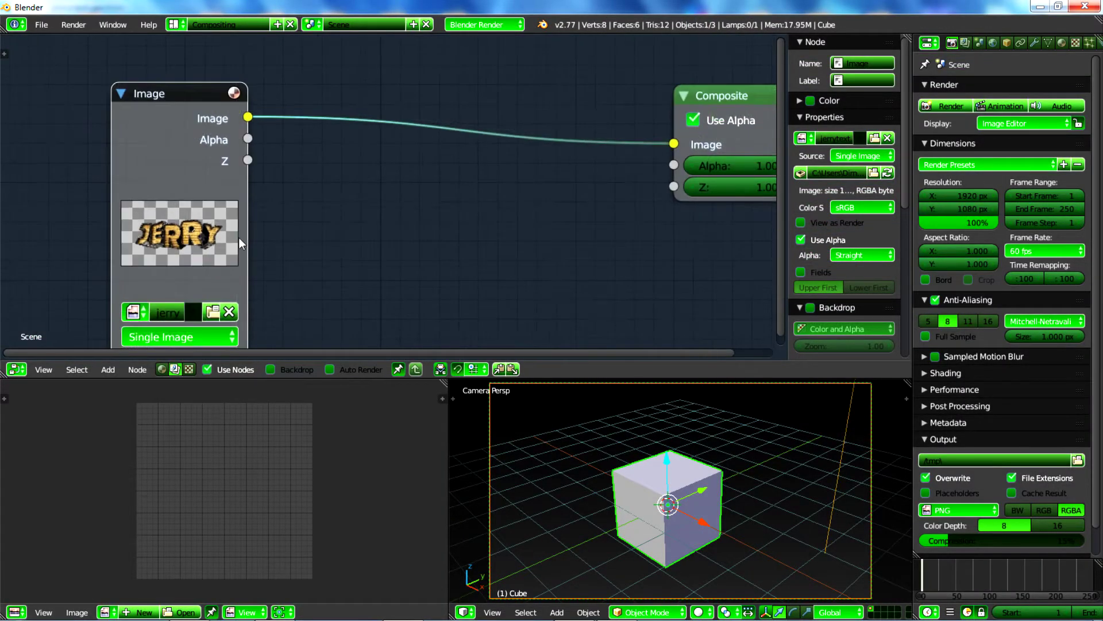
pyautogui.moveTo(239, 237); pyautogui.dragTo(229, 184, button='middle')
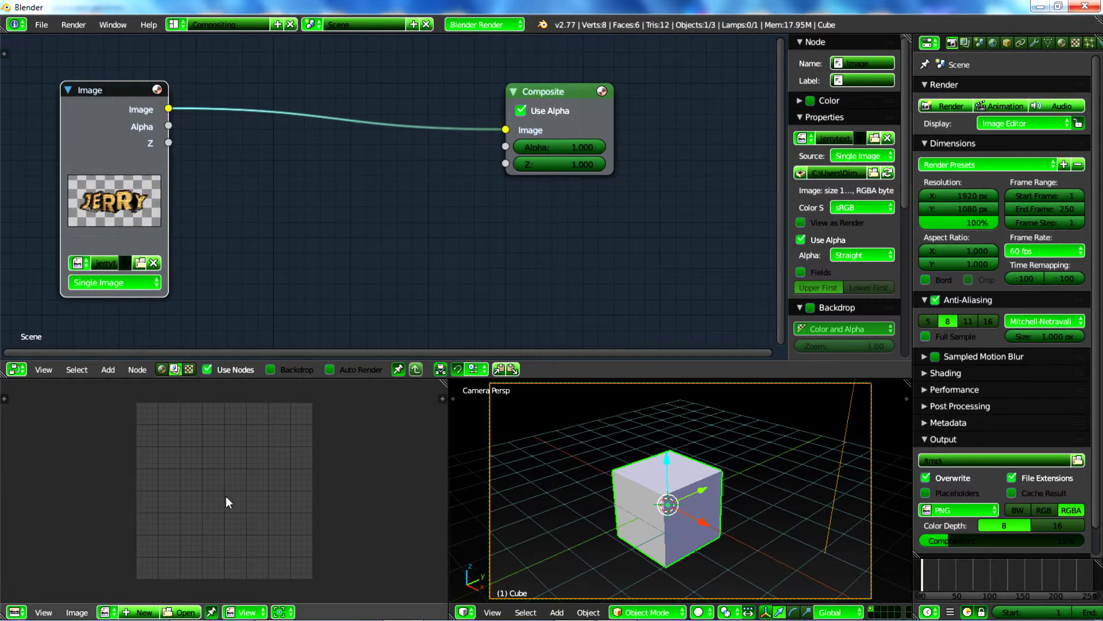
# Step: Render the current frame with F12 to preview the JERRY image
pyautogui.press('F12')
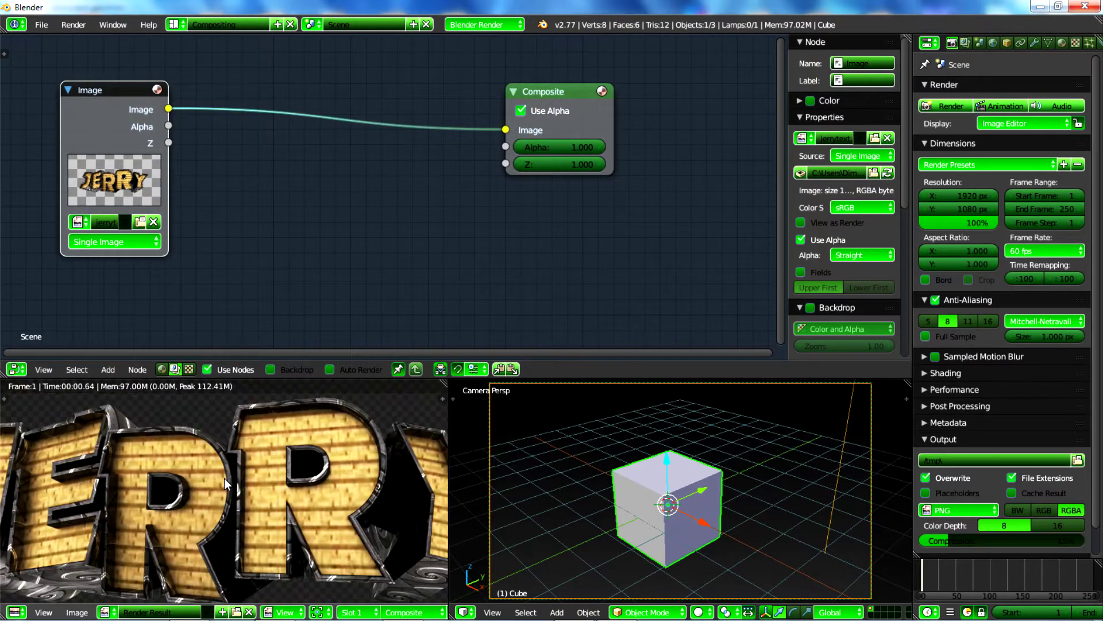
pyautogui.scroll(-6, 225, 478)
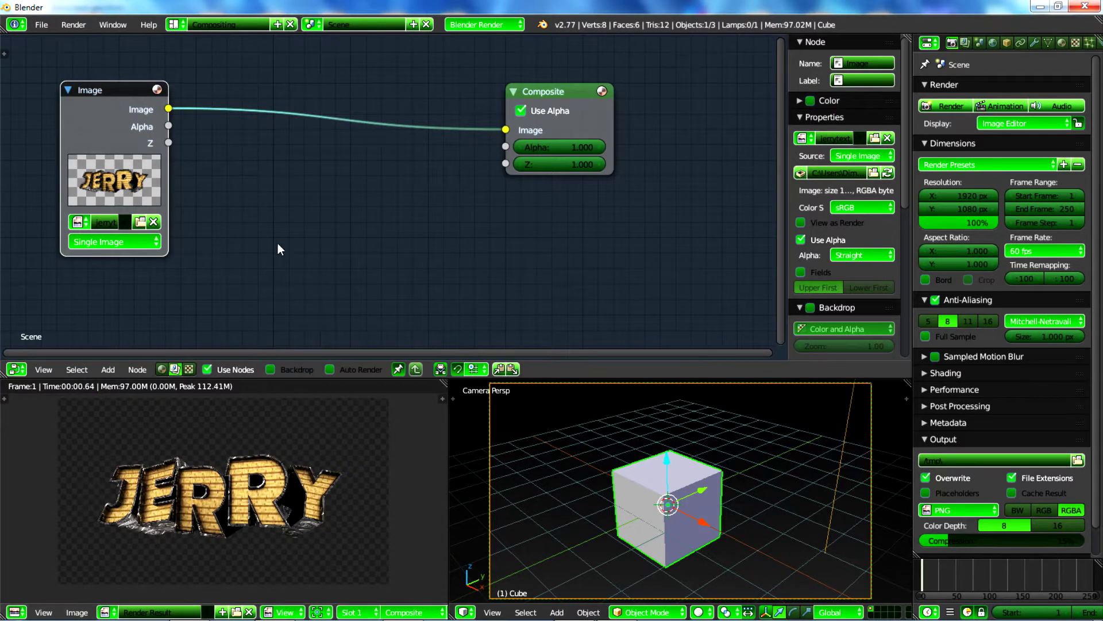
pyautogui.press('Home')
# Step: Insert Alpha Over into the link, image on its second input, black first input
pyautogui.hotkey('shift', 'a')
pyautogui.moveTo(252, 220)
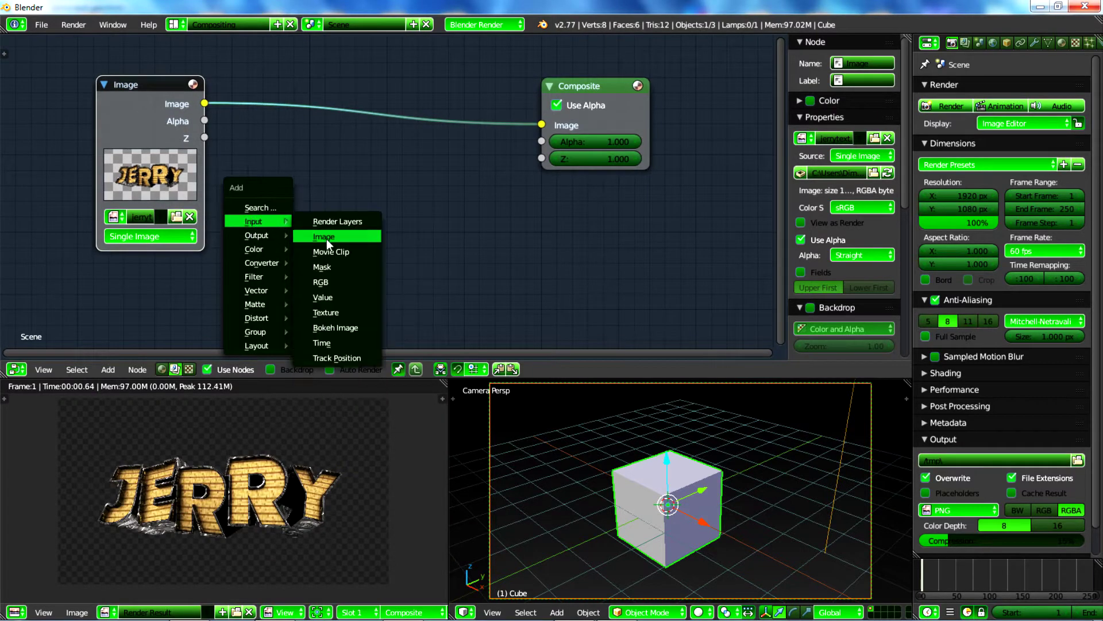
pyautogui.moveTo(268, 248)
pyautogui.click(345, 197)
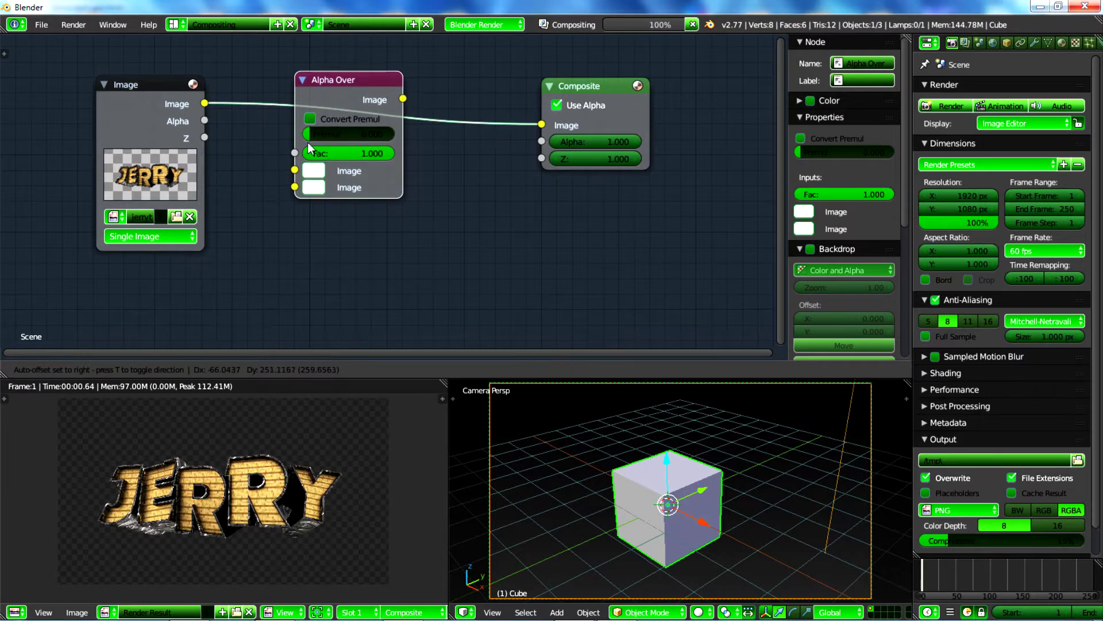
pyautogui.click(308, 148)
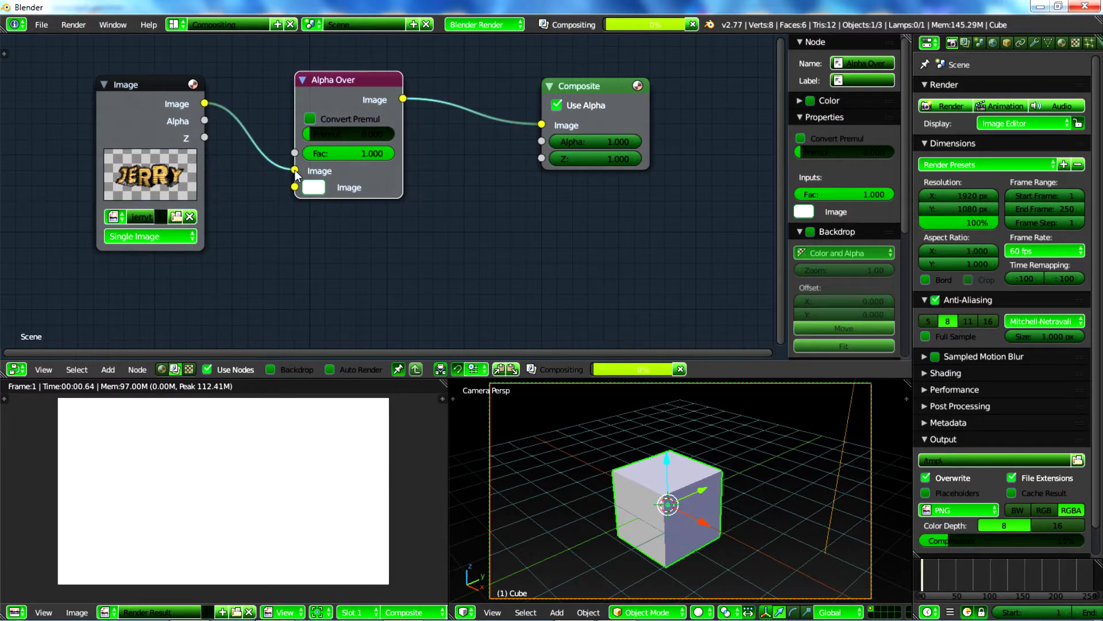
pyautogui.moveTo(295, 171); pyautogui.dragTo(295, 186)
pyautogui.click(314, 171)
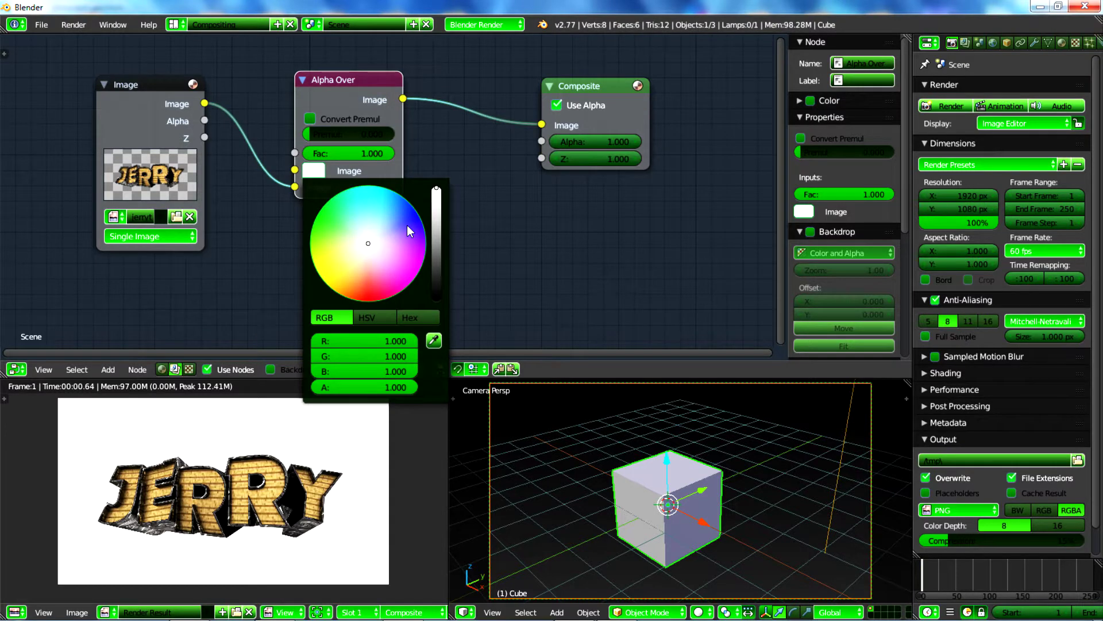
# Step: Tidy the tree by moving Alpha Over and Composite closer together
pyautogui.scroll(-20, 407, 225)
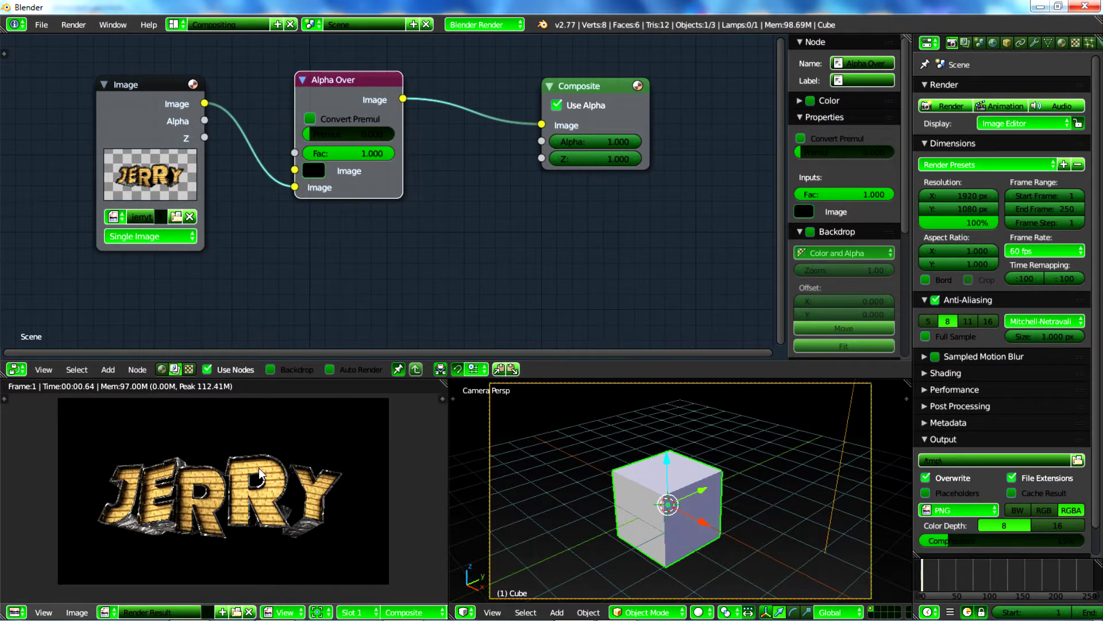
pyautogui.scroll(2, 259, 468)
pyautogui.scroll(-4, 186, 439)
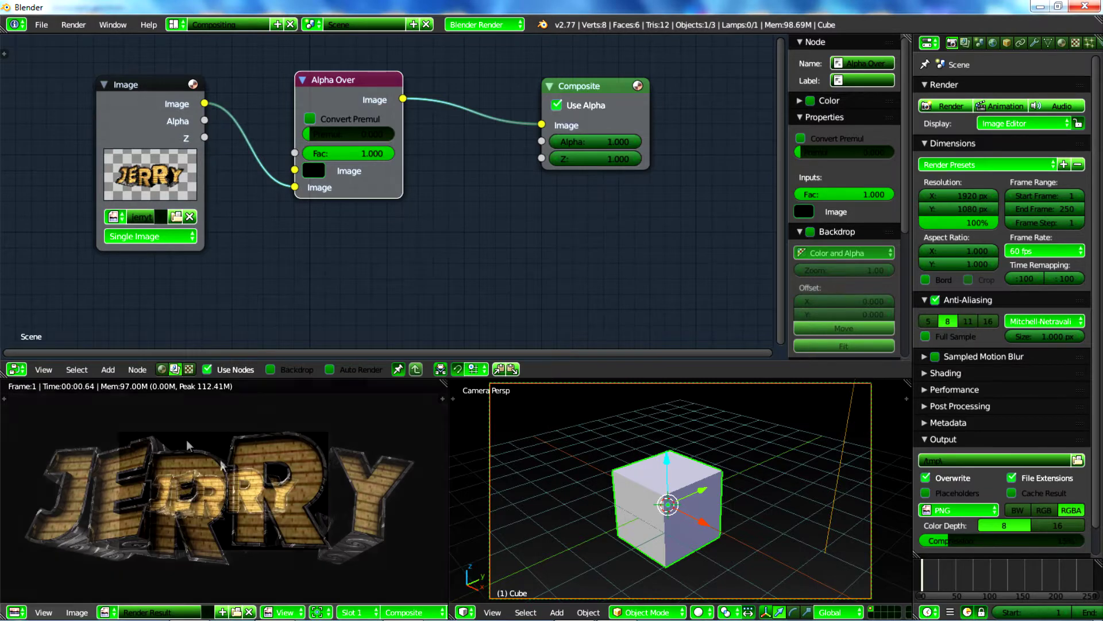
pyautogui.moveTo(388, 131); pyautogui.dragTo(348, 182, button='middle')
pyautogui.moveTo(320, 127); pyautogui.dragTo(254, 129)
pyautogui.moveTo(570, 135)
pyautogui.mouseDown()
pyautogui.moveTo(534, 131)
pyautogui.moveTo(571, 133)
pyautogui.mouseUp()
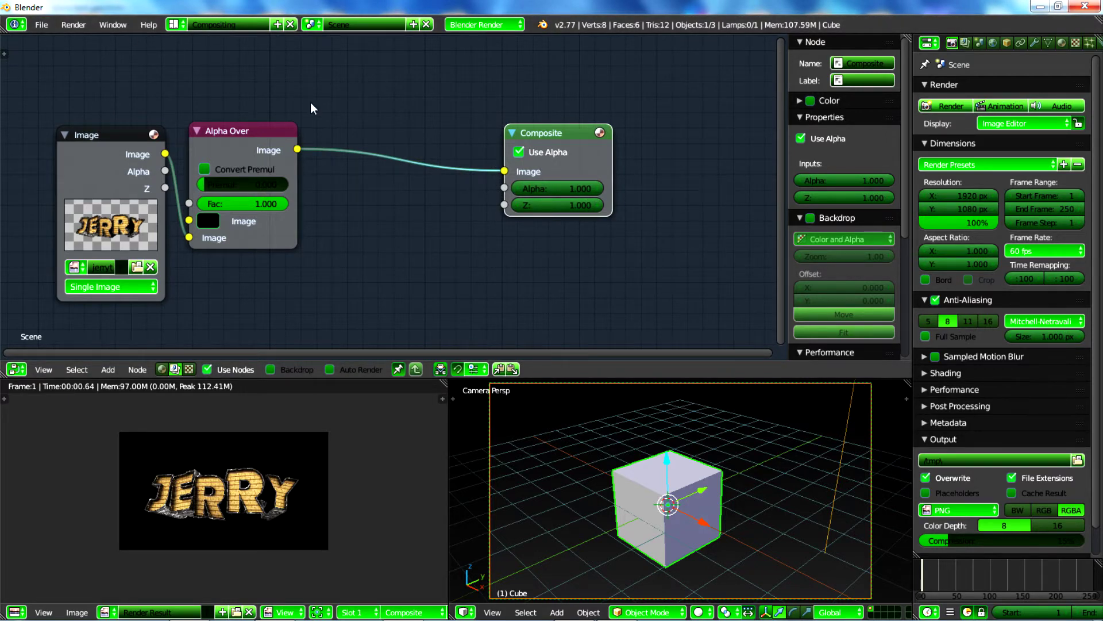
pyautogui.moveTo(310, 108); pyautogui.dragTo(377, 98, button='middle')
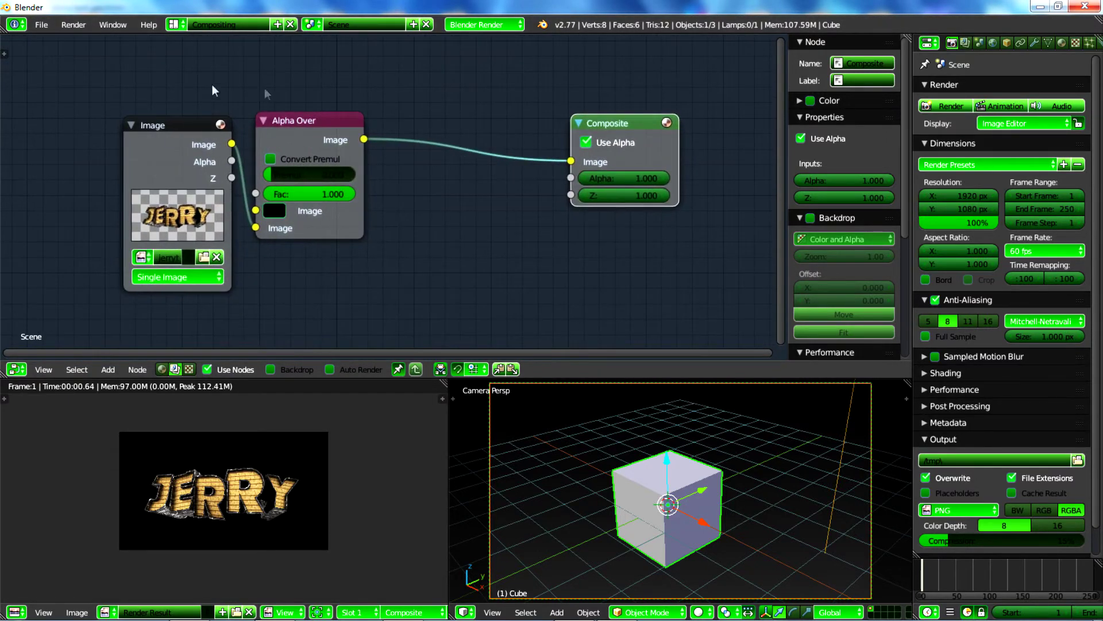
# Step: Append the D-warpwaves2 NodeTree from warpwaves.blend on the Desktop
pyautogui.click(43, 28)
pyautogui.click(77, 233)
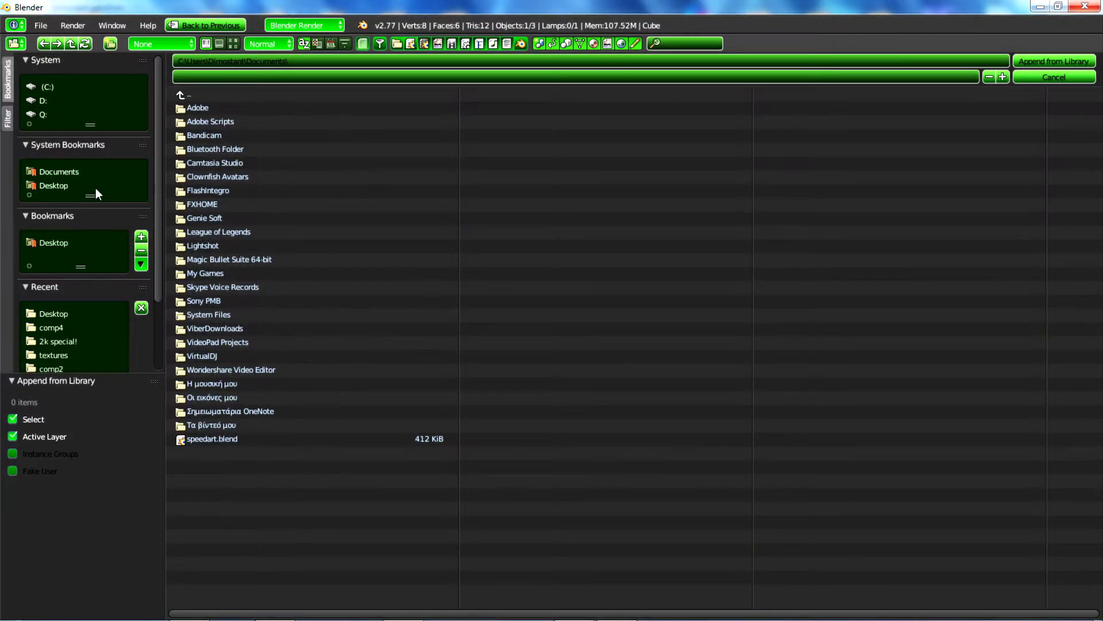
pyautogui.click(60, 185)
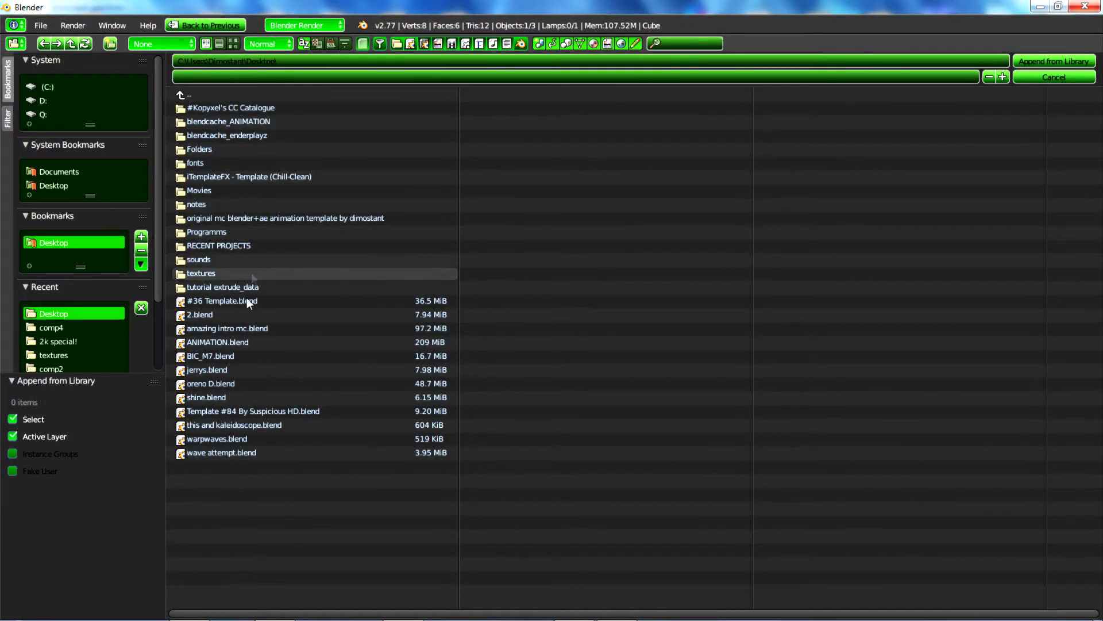
pyautogui.click(212, 439)
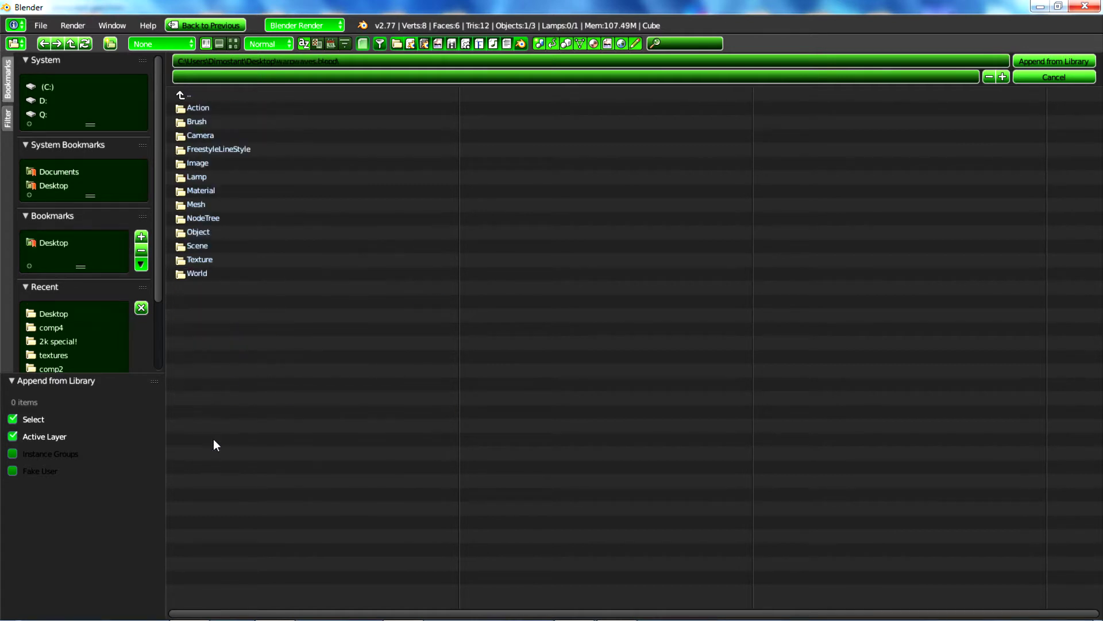
pyautogui.click(204, 219)
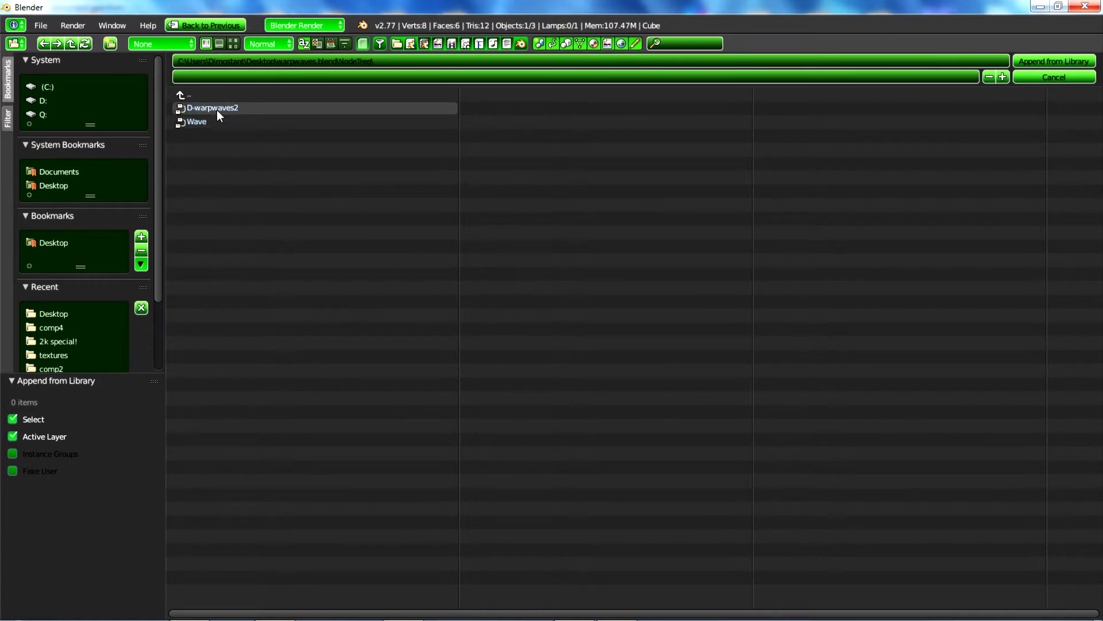
pyautogui.doubleClick(216, 110)
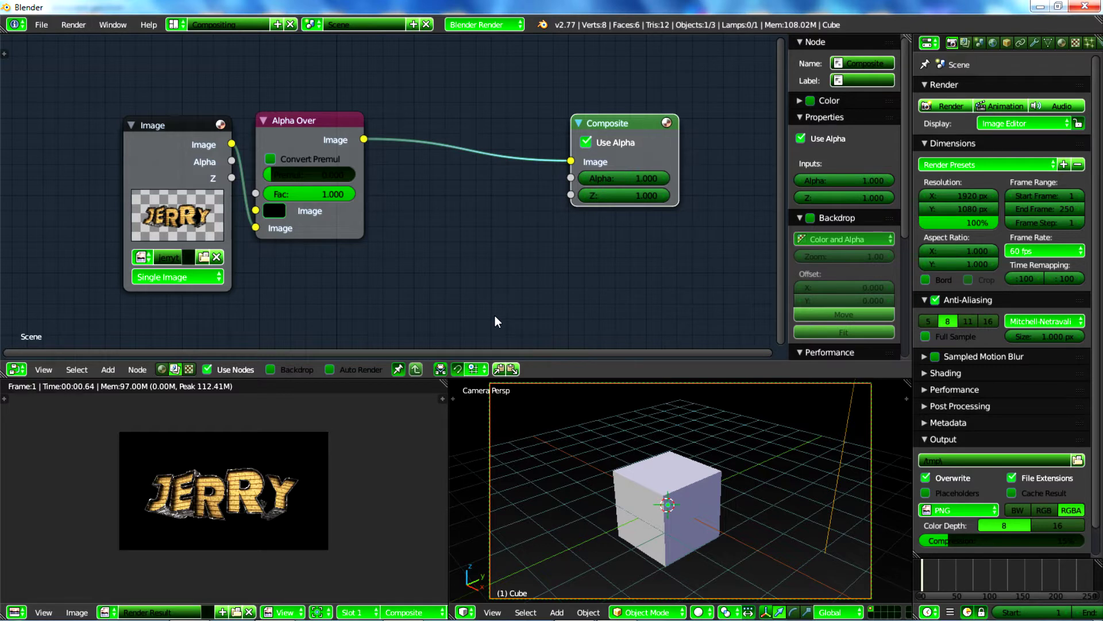
# Step: Add a D-warpwaves2 group node and drop it onto the Alpha Over–Composite link
pyautogui.hotkey('shift', 'a')
pyautogui.moveTo(344, 336)
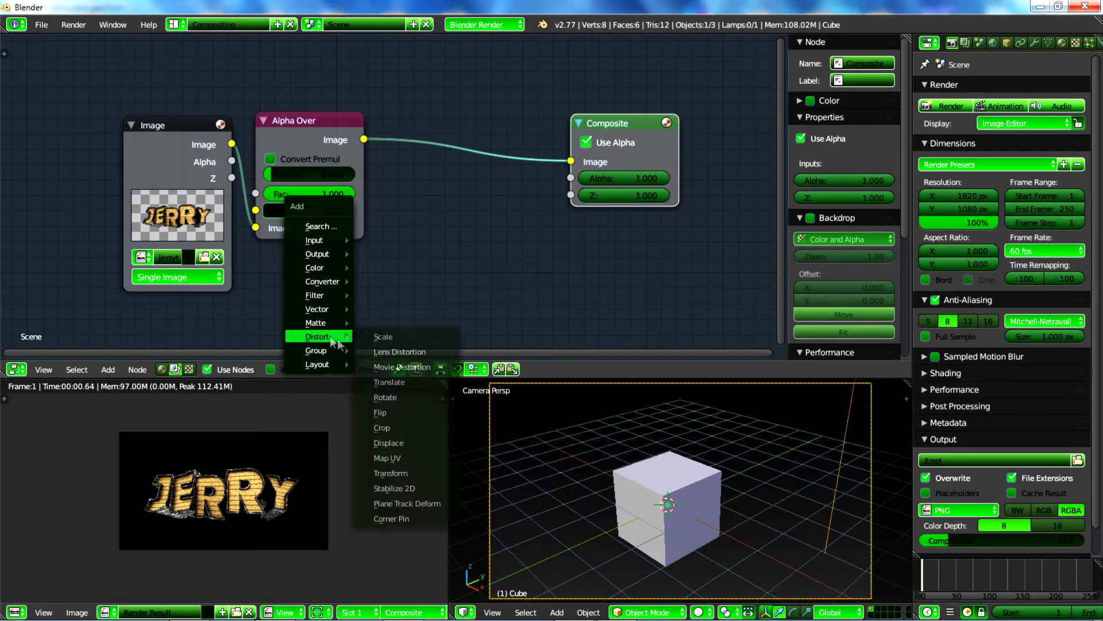
pyautogui.moveTo(315, 353)
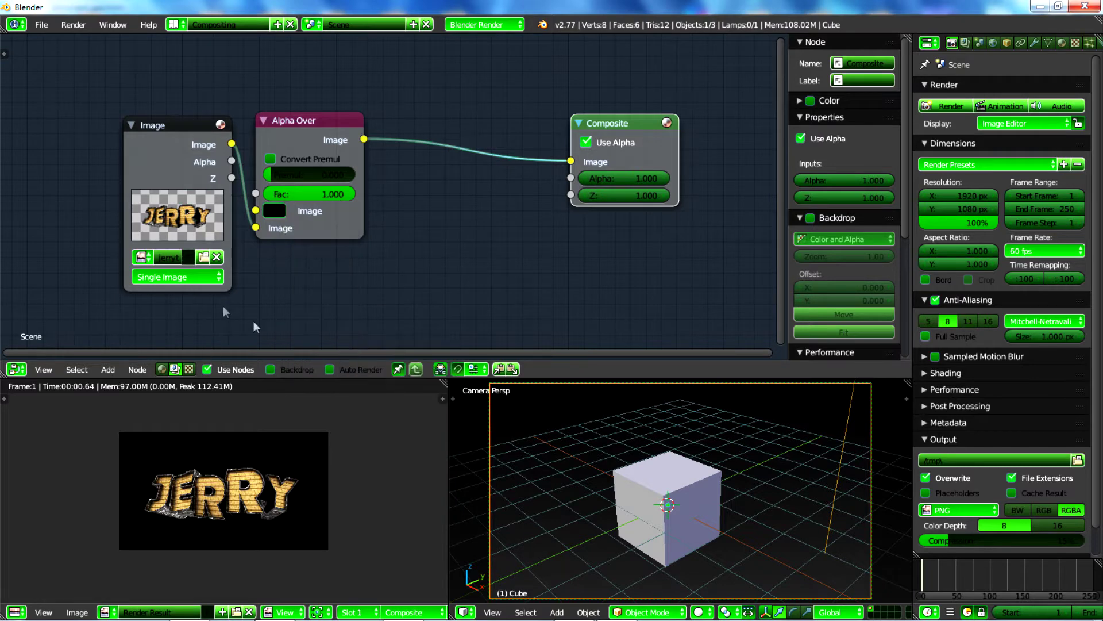
pyautogui.hotkey('shift', 'a')
pyautogui.click(111, 370)
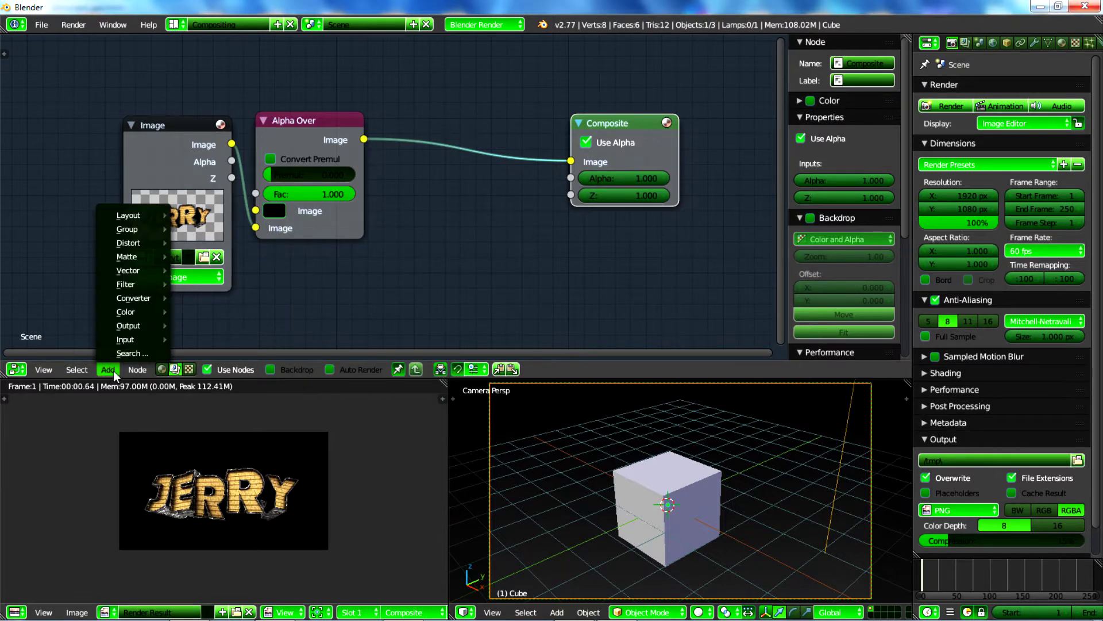
pyautogui.moveTo(133, 371)
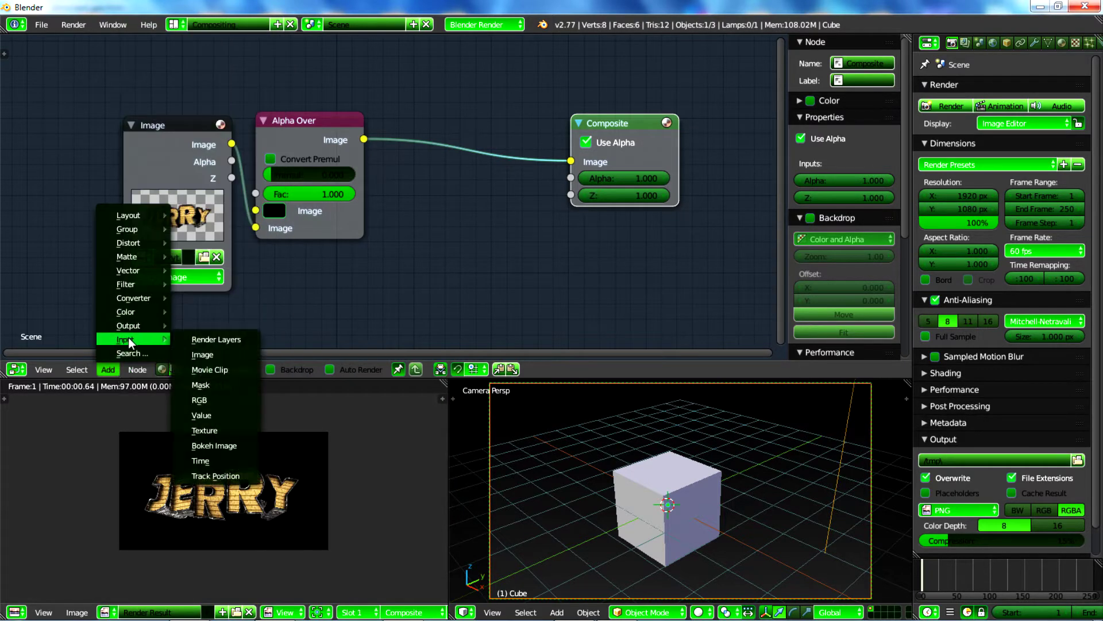
pyautogui.moveTo(127, 229)
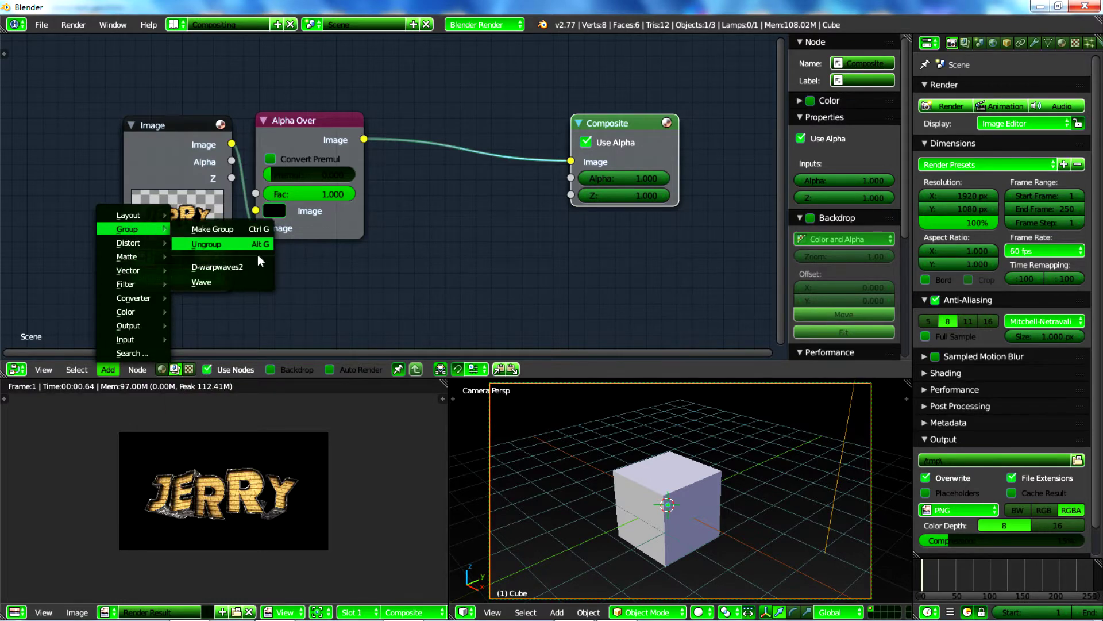
pyautogui.click(230, 268)
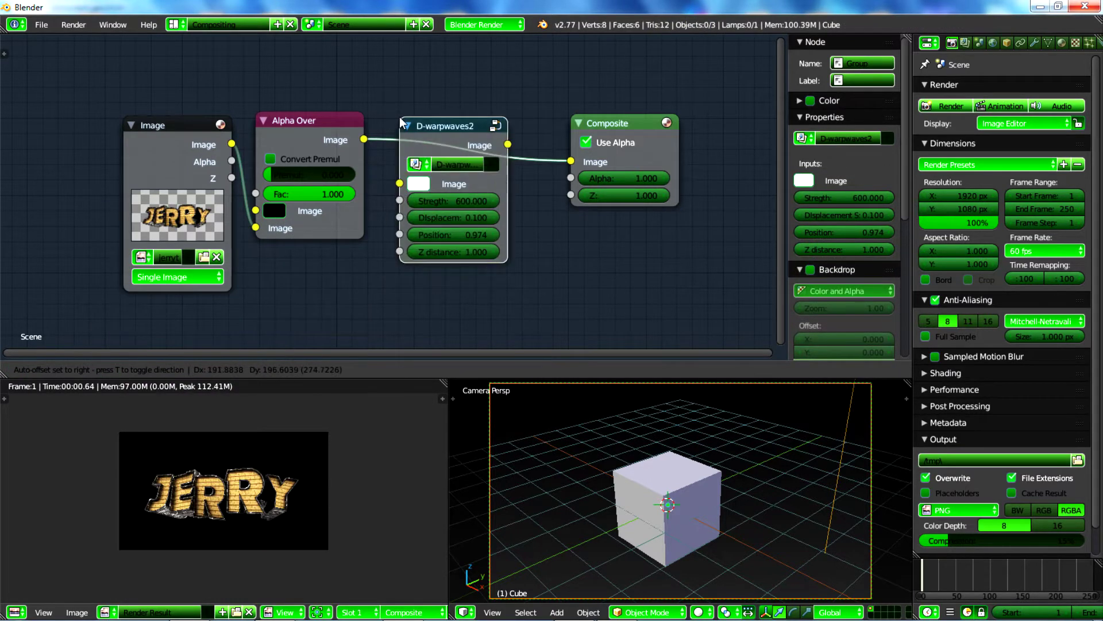
pyautogui.click(399, 116)
pyautogui.scroll(1, 436, 245)
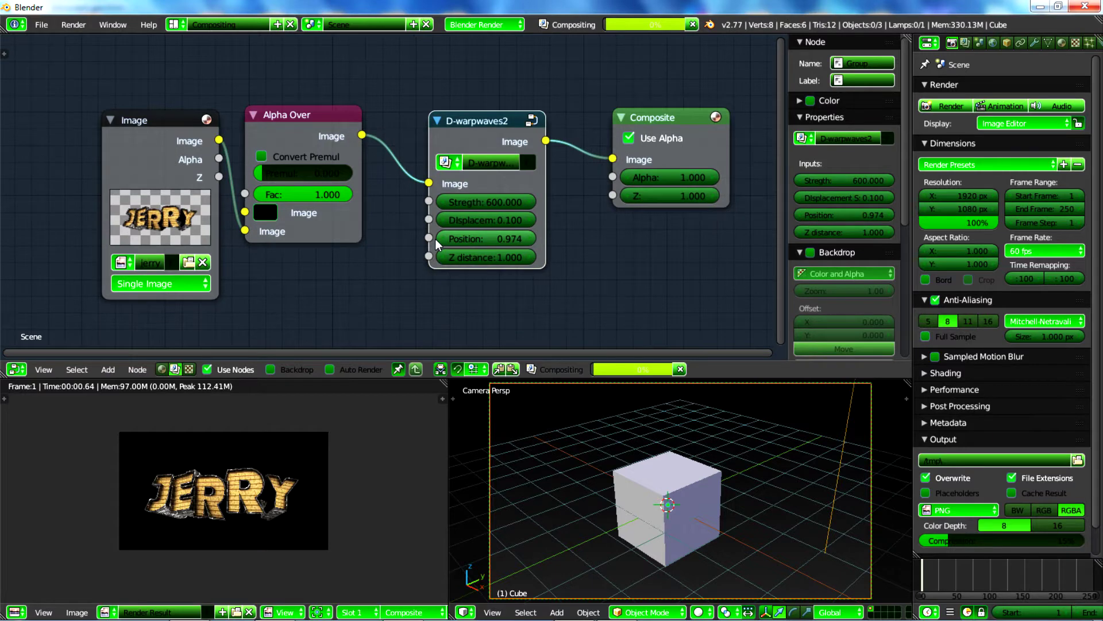
# Step: Enable a custom colour on the D-warpwaves2 node and pick its colour
pyautogui.scroll(1, 436, 245)
pyautogui.keyDown('ctrl'); pyautogui.hscroll(3, 488, 246); pyautogui.keyUp('ctrl')
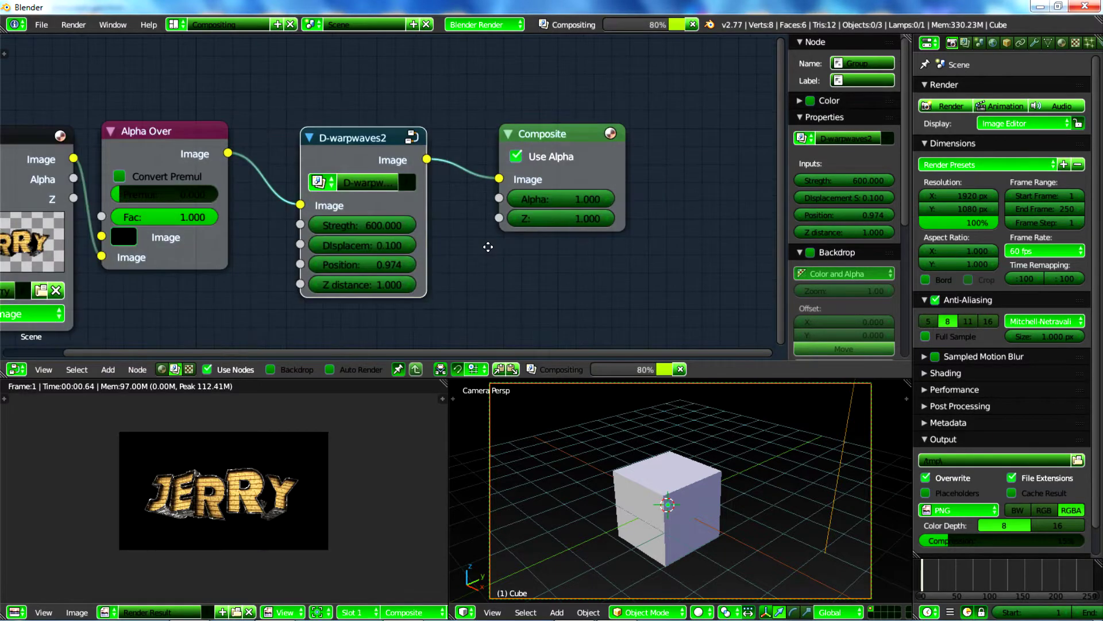
pyautogui.moveTo(511, 236); pyautogui.dragTo(554, 224, button='middle')
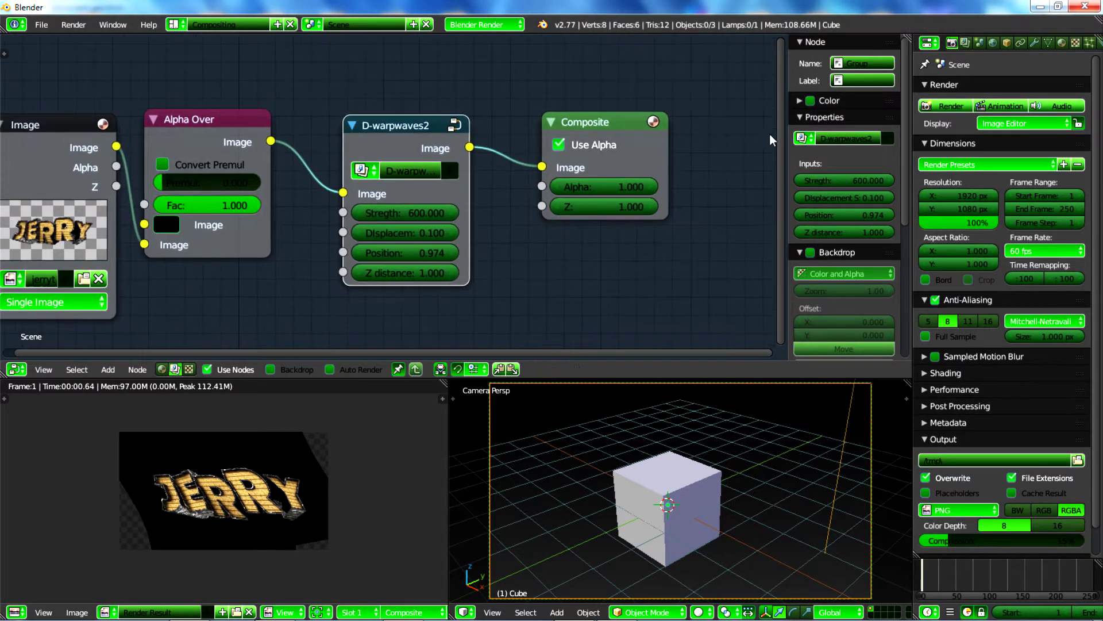
pyautogui.click(810, 101)
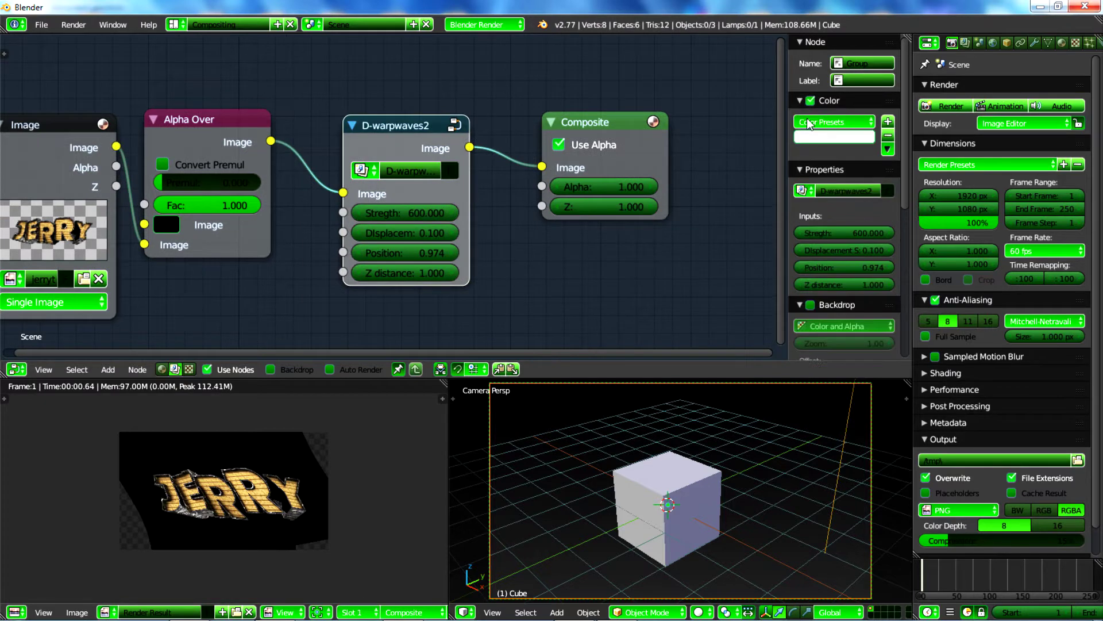
pyautogui.click(833, 136)
pyautogui.moveTo(845, 173); pyautogui.dragTo(859, 253)
# Step: Zoom the render preview to inspect the warped JERRY text
pyautogui.scroll(3, 517, 224)
pyautogui.scroll(-1, 499, 229)
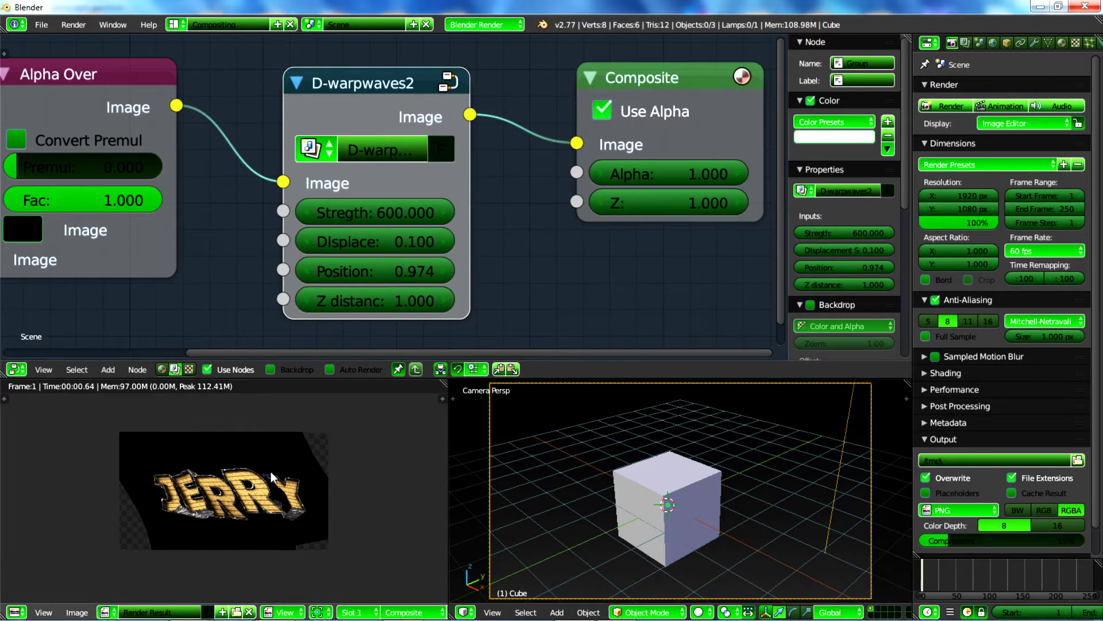
pyautogui.scroll(2, 271, 477)
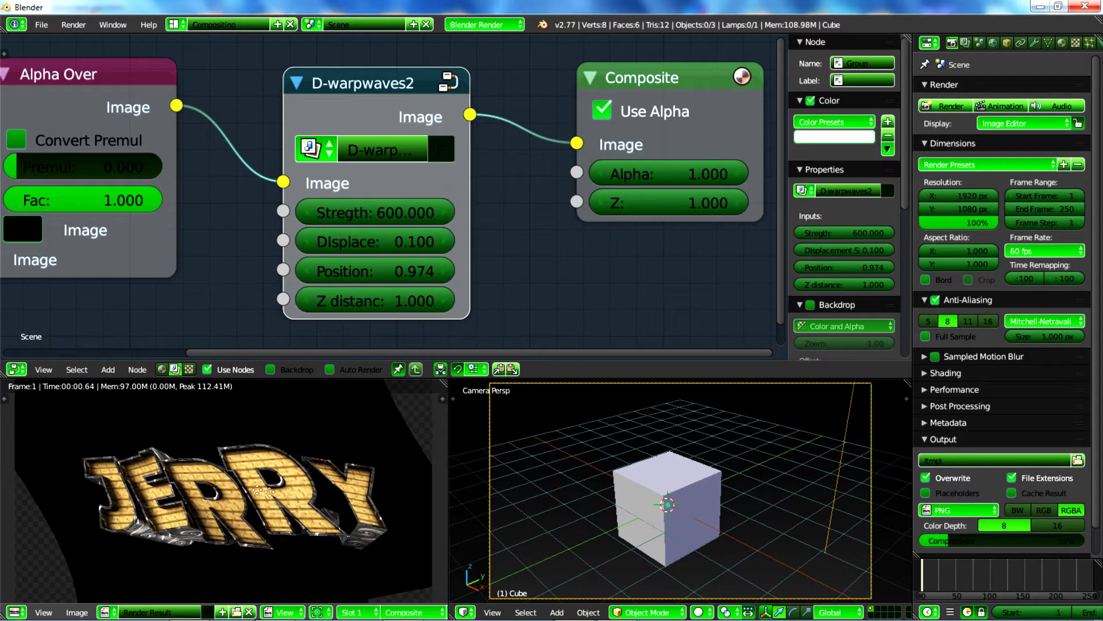
pyautogui.scroll(1, 259, 449)
pyautogui.scroll(-2, 308, 496)
pyautogui.scroll(2, 280, 524)
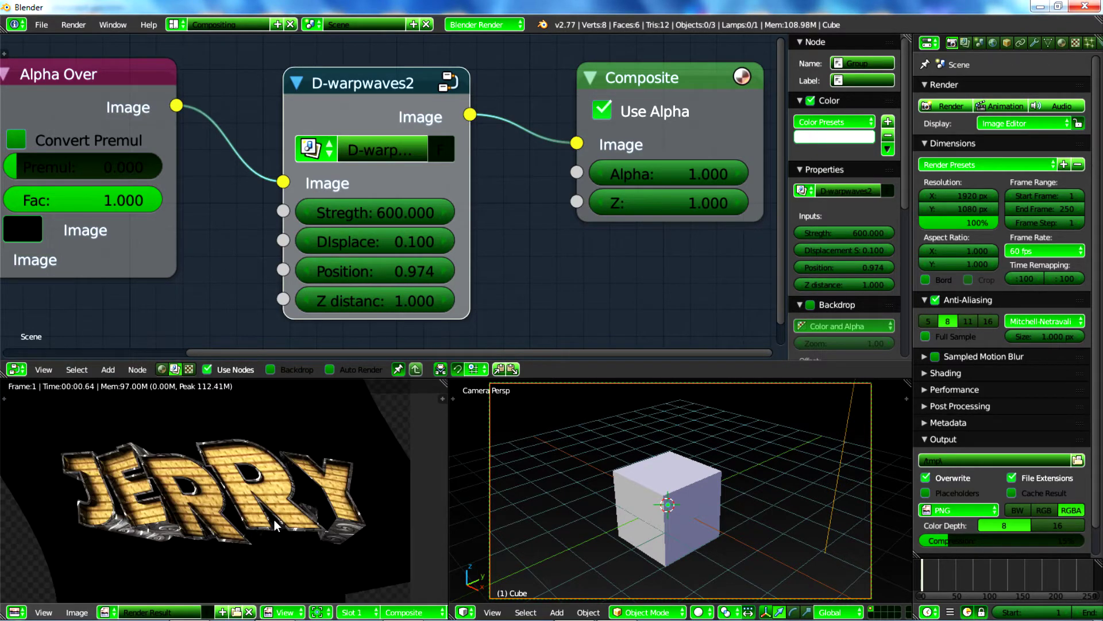
pyautogui.scroll(-1, 281, 524)
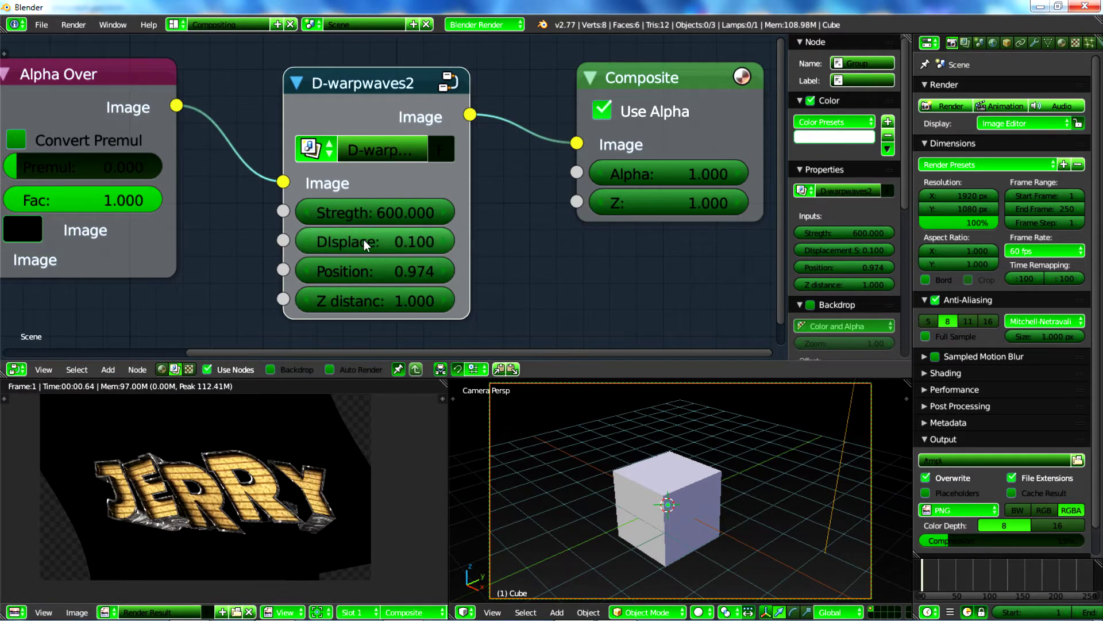
# Step: Set Strength, Displacement and Position to 0, Z distance to 1, and widen the node
pyautogui.moveTo(374, 212); pyautogui.dragTo(375, 300)
pyautogui.write('00.0')
pyautogui.press('Return')
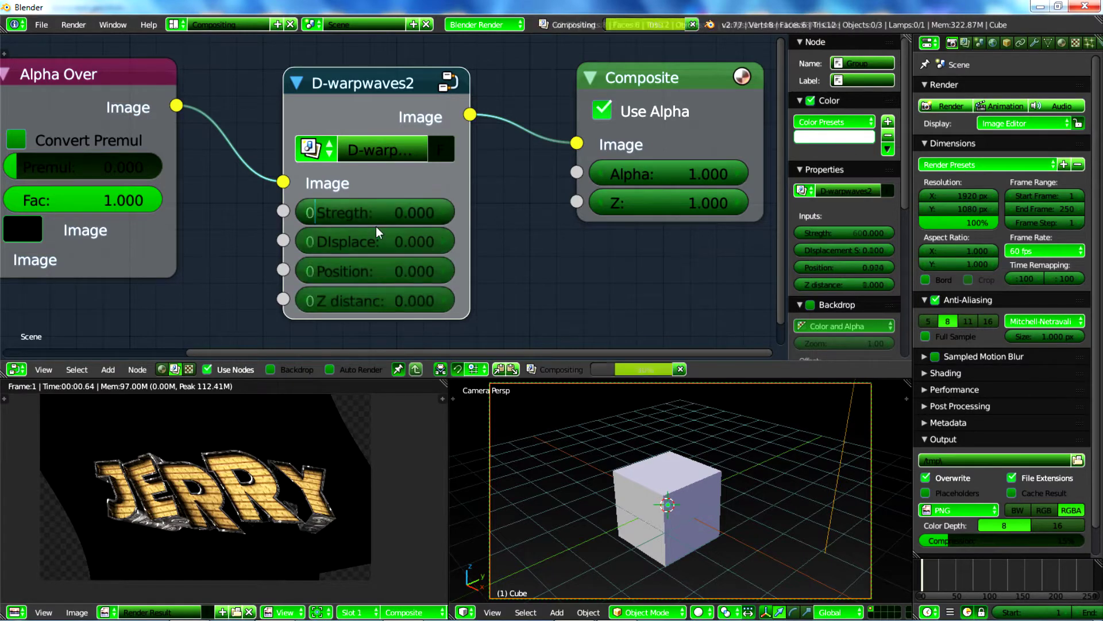
pyautogui.click(345, 300)
pyautogui.write('1')
pyautogui.press('Return')
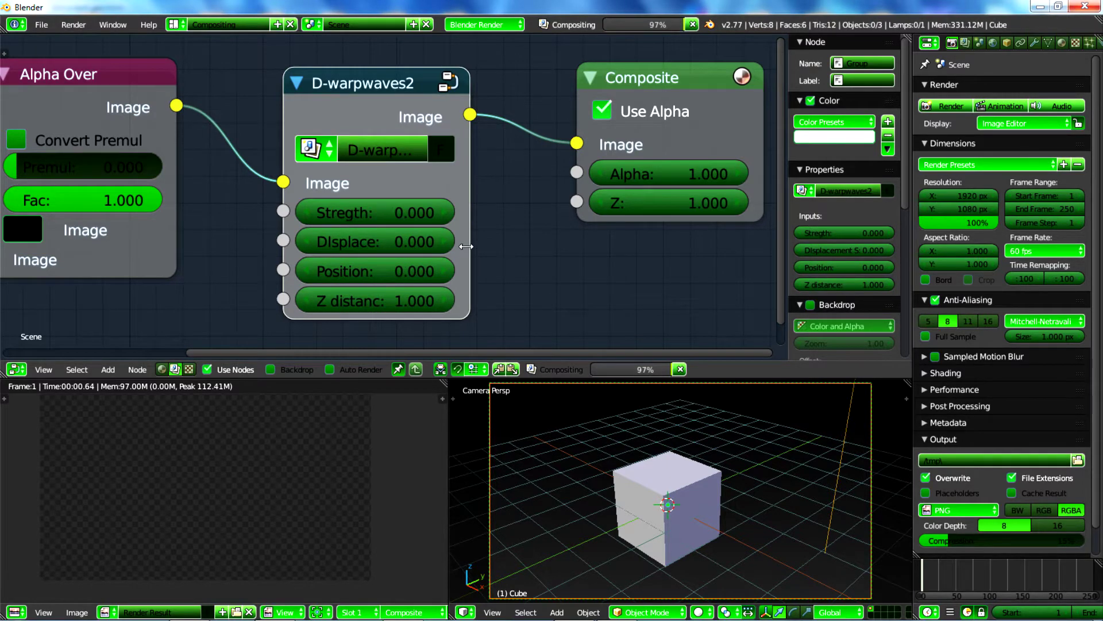
pyautogui.moveTo(465, 246); pyautogui.dragTo(493, 246)
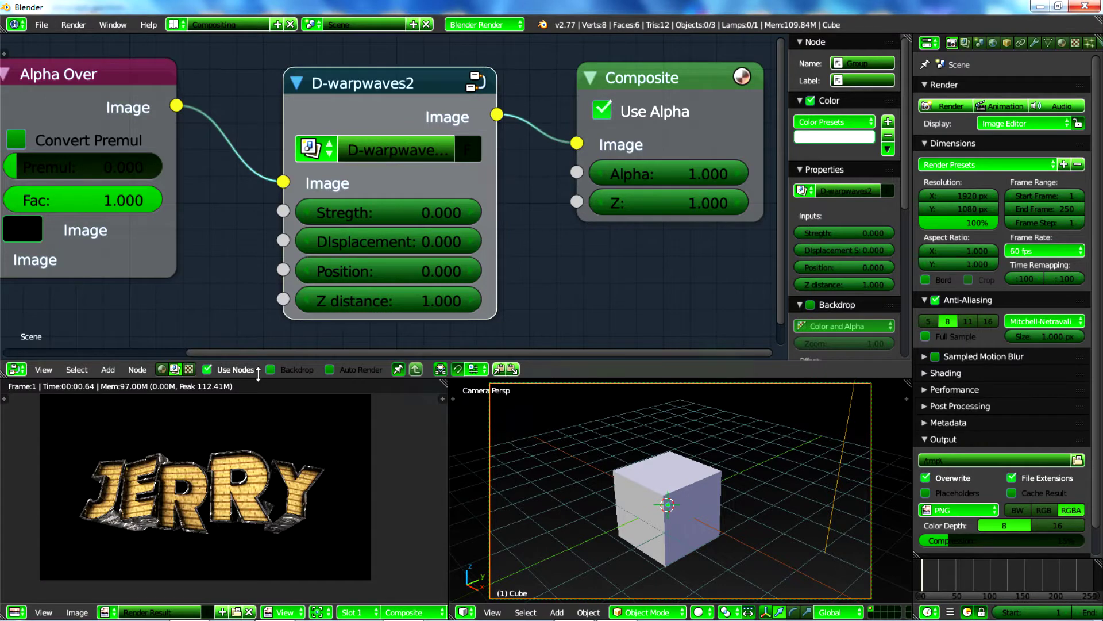
pyautogui.moveTo(202, 465)
pyautogui.mouseDown(button='middle')
pyautogui.moveTo(212, 477)
pyautogui.moveTo(198, 443)
pyautogui.moveTo(205, 456)
pyautogui.mouseUp(button='middle')
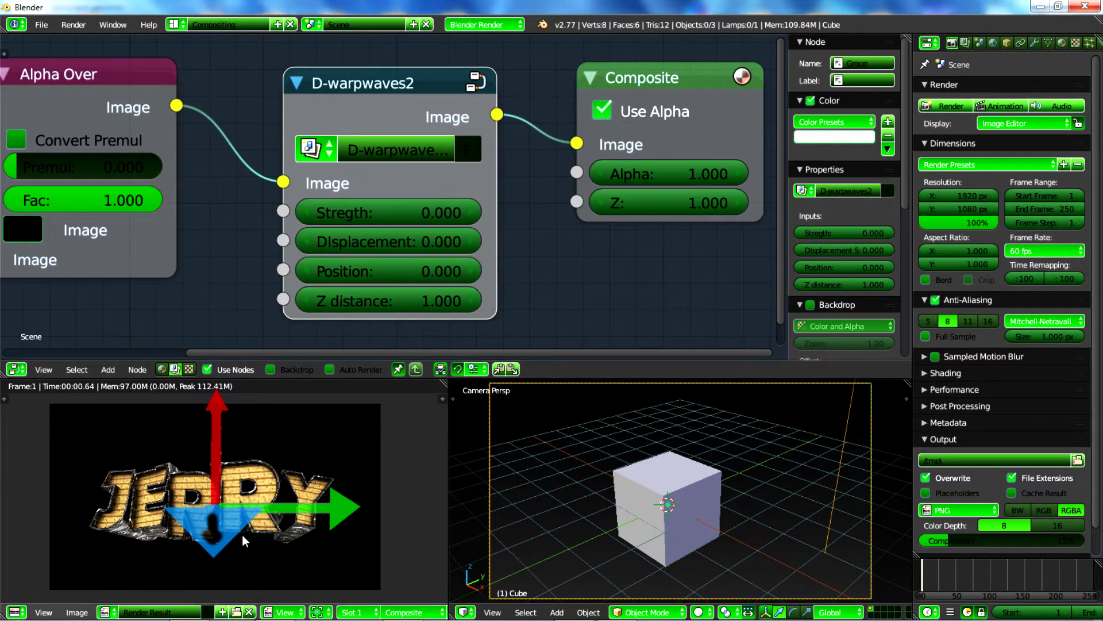
# Step: Try Z distance 1.3 and 0.9, then return it to 1
pyautogui.click(362, 299)
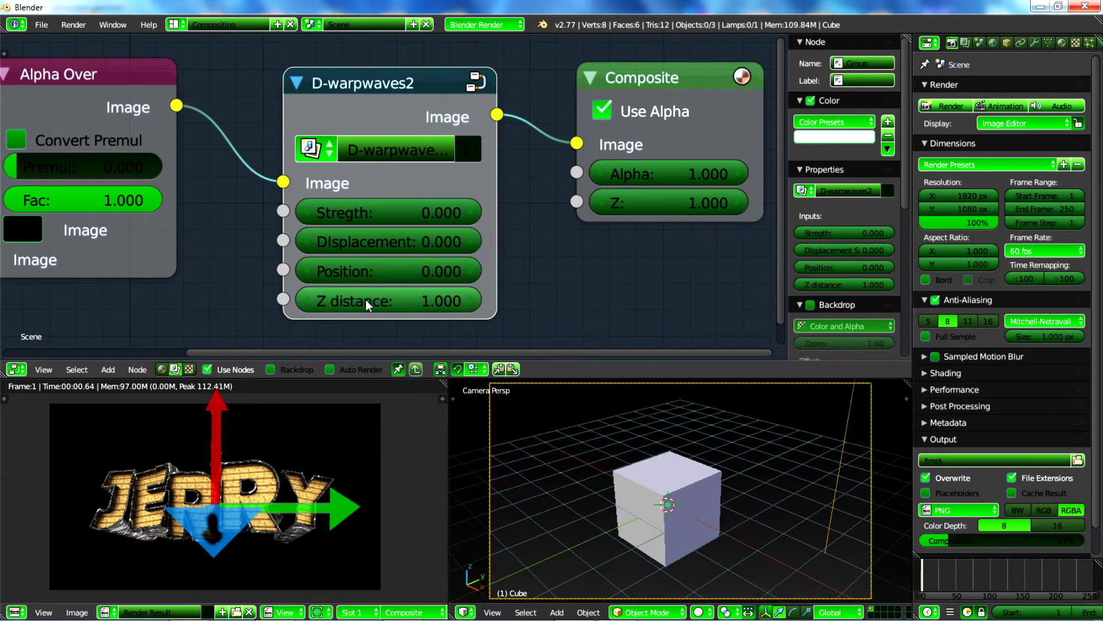
pyautogui.write('1.3')
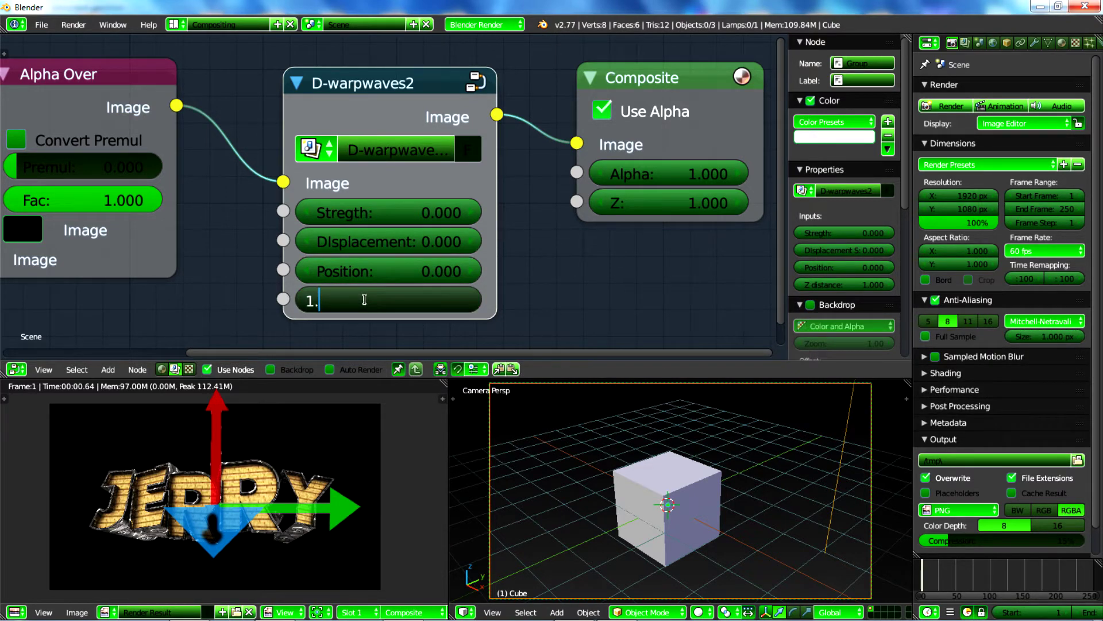
pyautogui.press('Return')
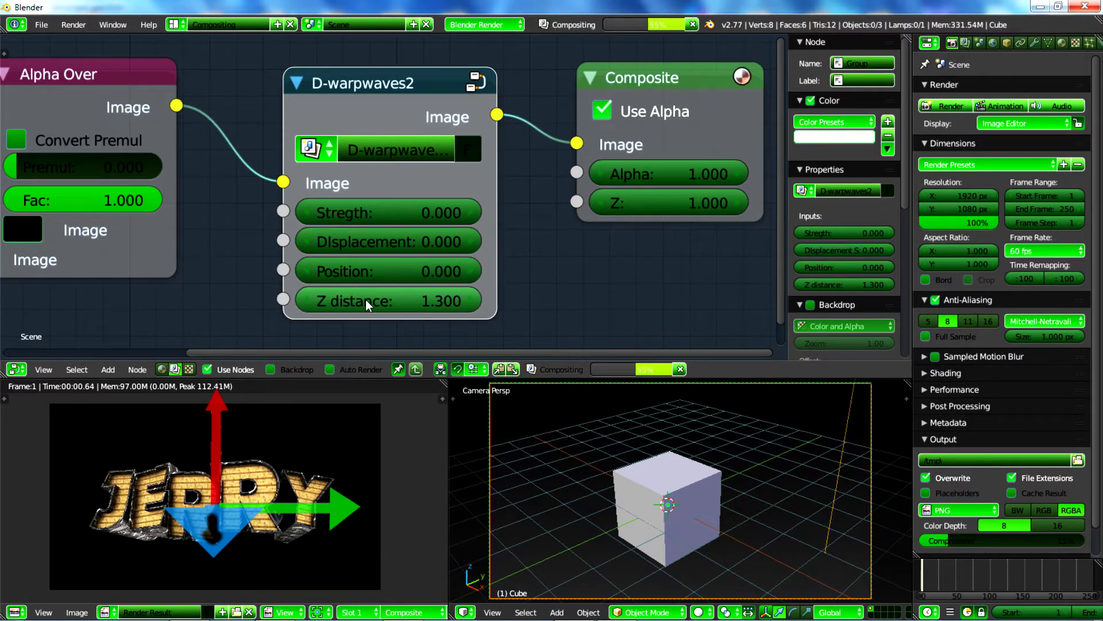
pyautogui.click(401, 301)
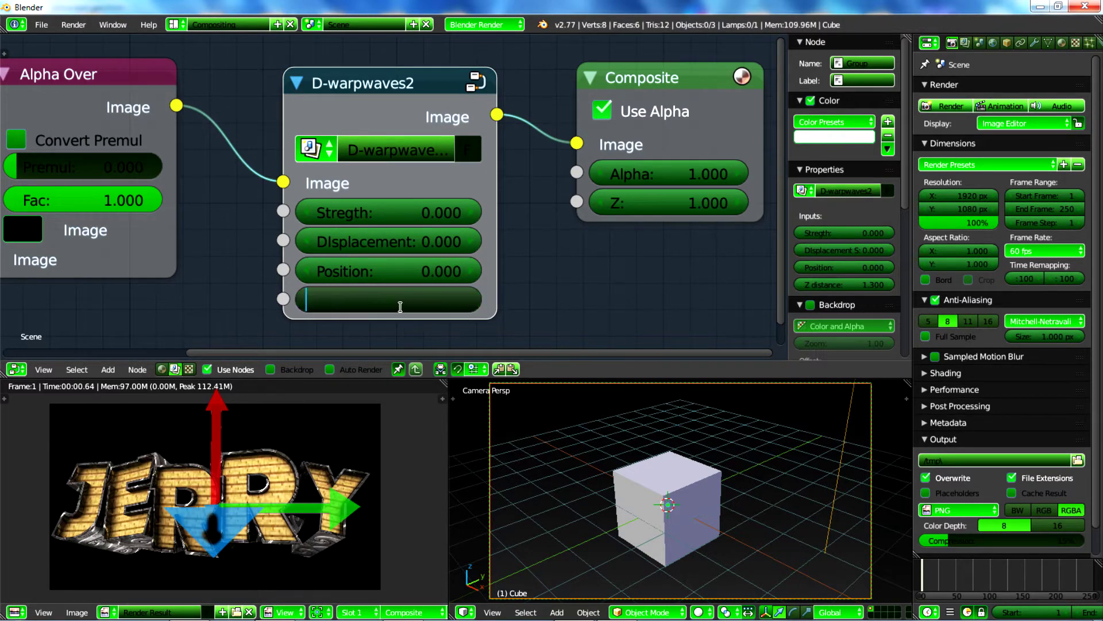
pyautogui.write('.9')
pyautogui.press('Return')
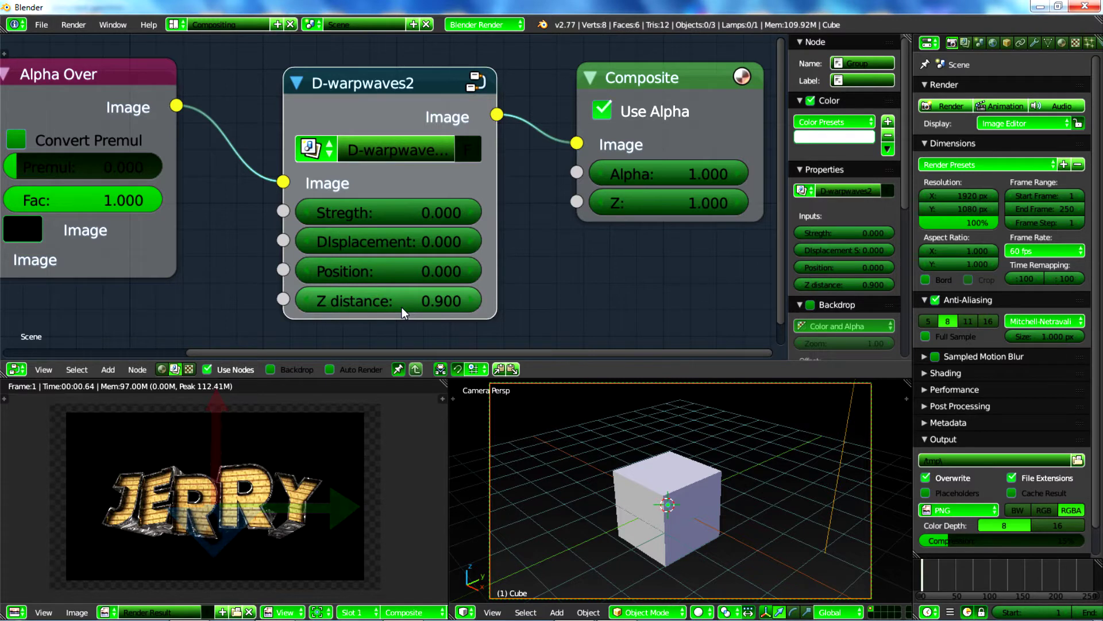
pyautogui.click(402, 307)
pyautogui.press('BackSpace')
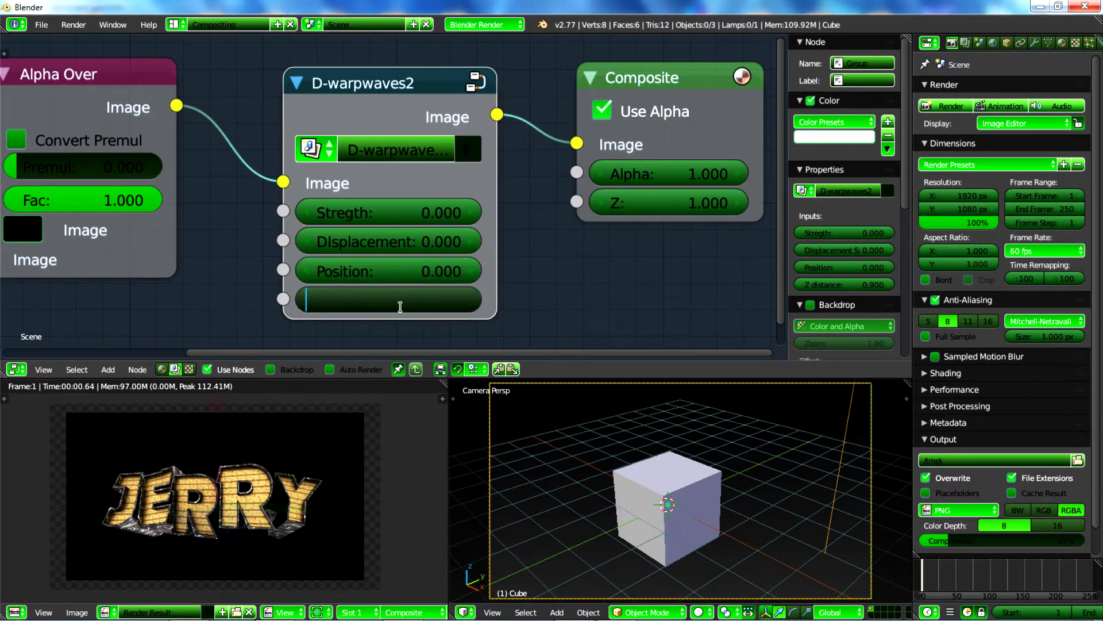
pyautogui.write('1')
pyautogui.press('Return')
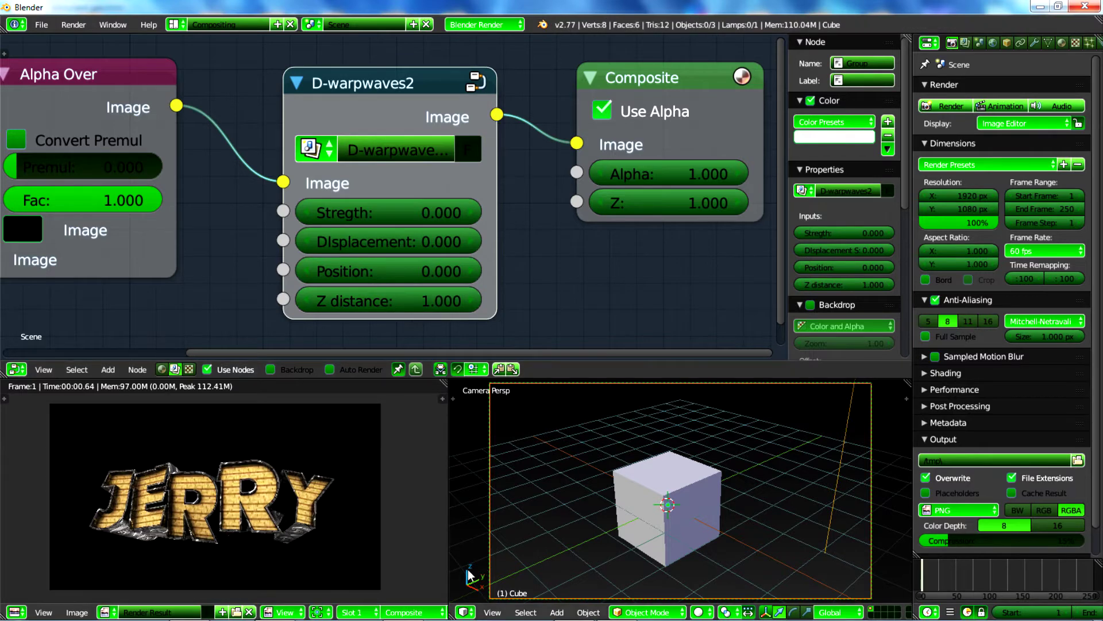
pyautogui.click(466, 612)
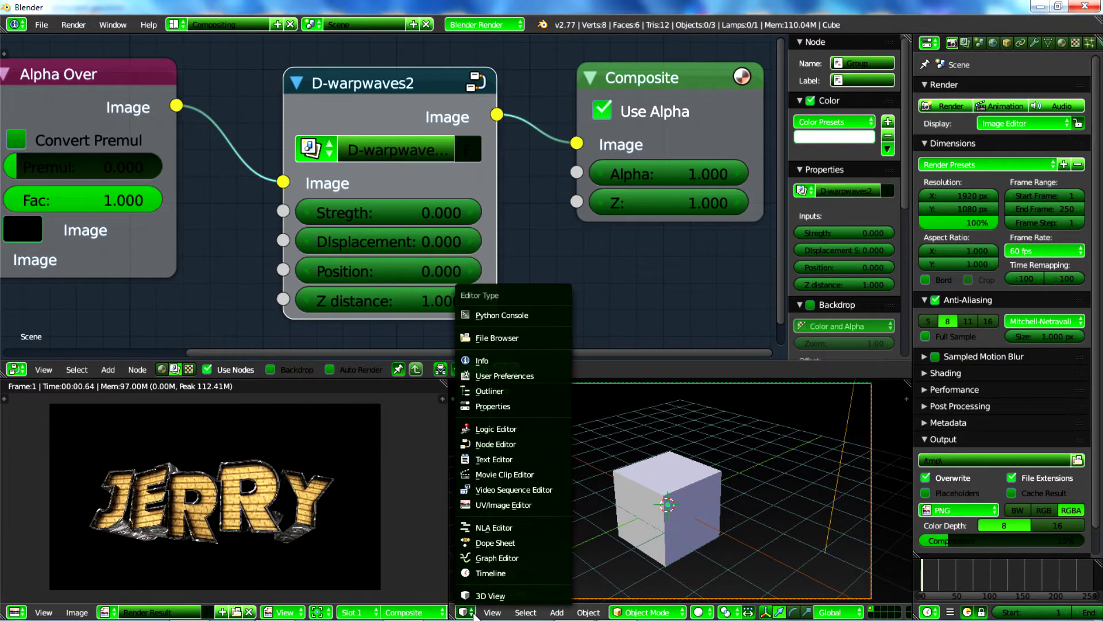
# Step: Turn the lower panel into the Graph Editor and expand the D-warpwaves2 channels
pyautogui.click(497, 558)
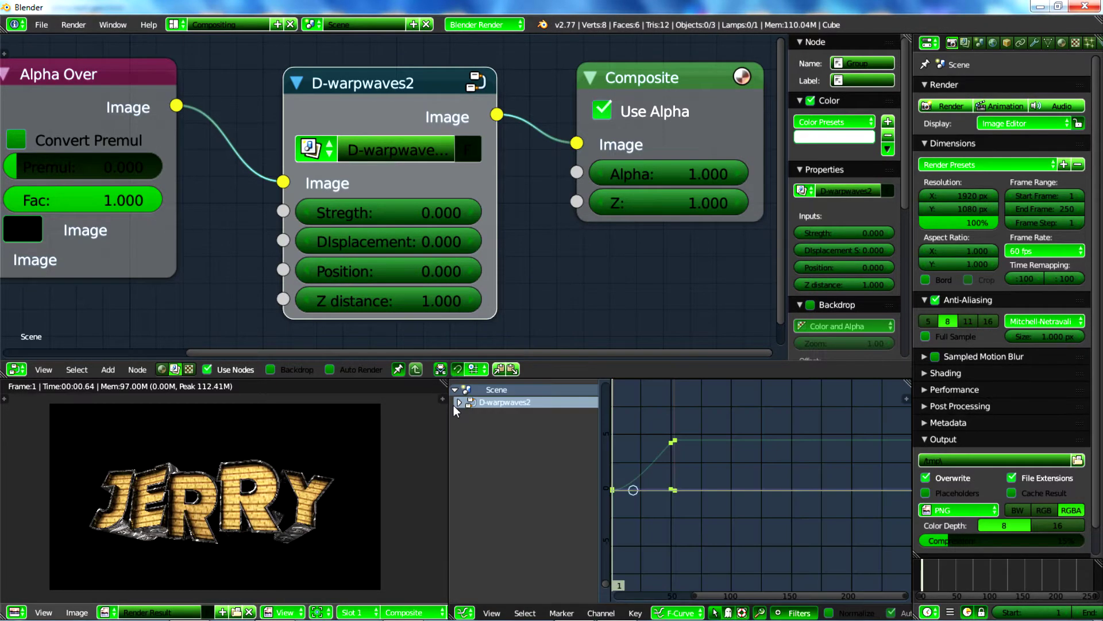
pyautogui.click(458, 403)
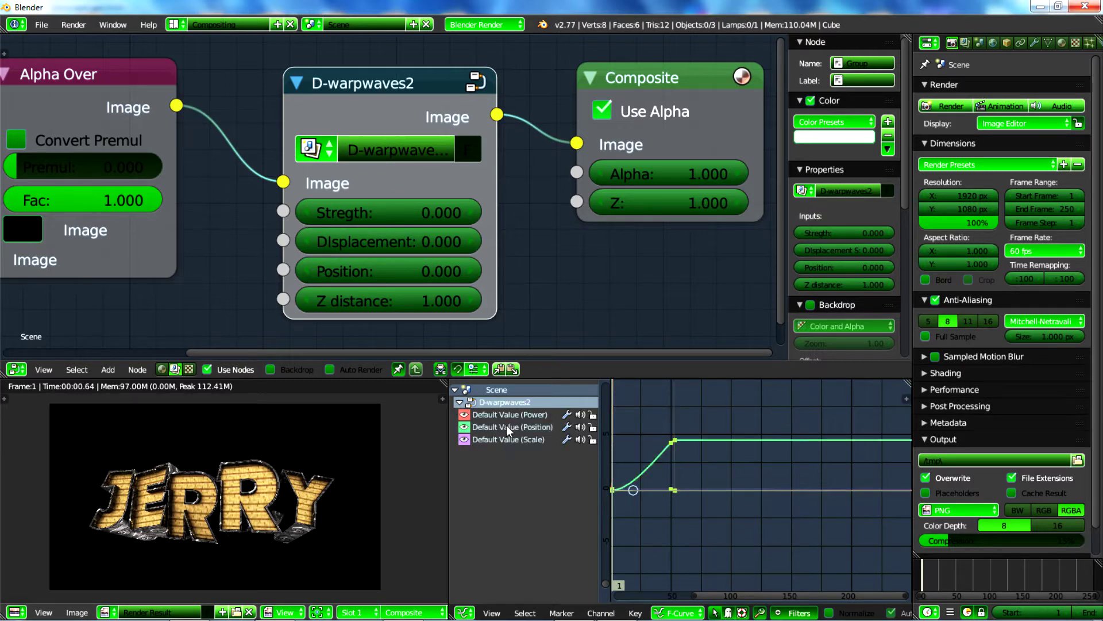
pyautogui.keyDown('ctrl'); pyautogui.hscroll(2, 391, 230); pyautogui.keyUp('ctrl')
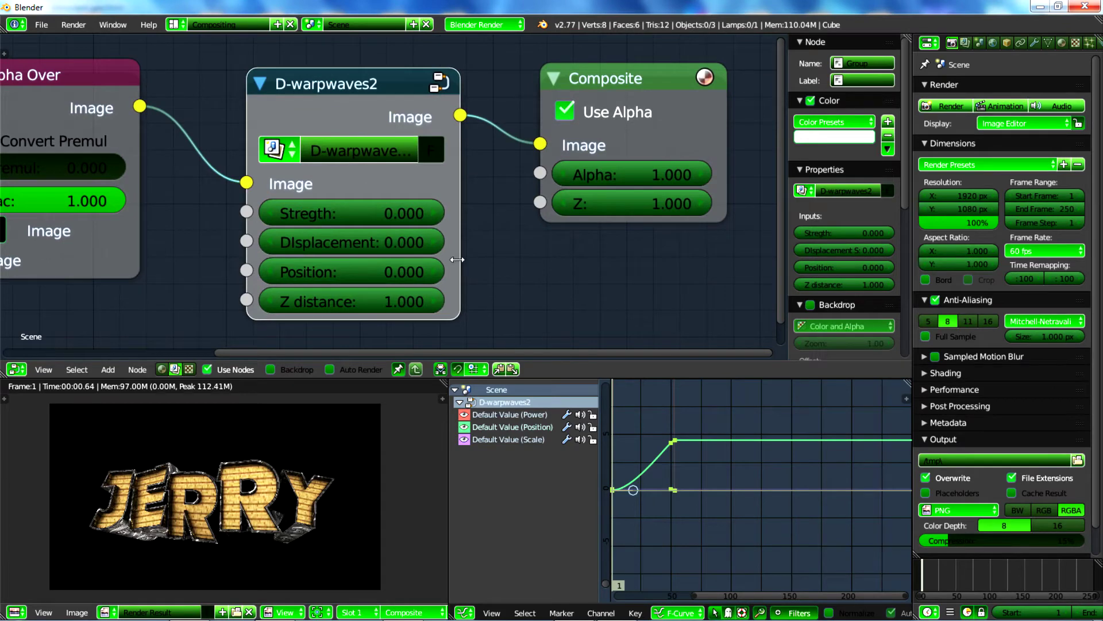
# Step: Set the D-warpwaves2 Strength to 600
pyautogui.moveTo(460, 259); pyautogui.dragTo(481, 260)
pyautogui.click(373, 214)
pyautogui.write('0.0')
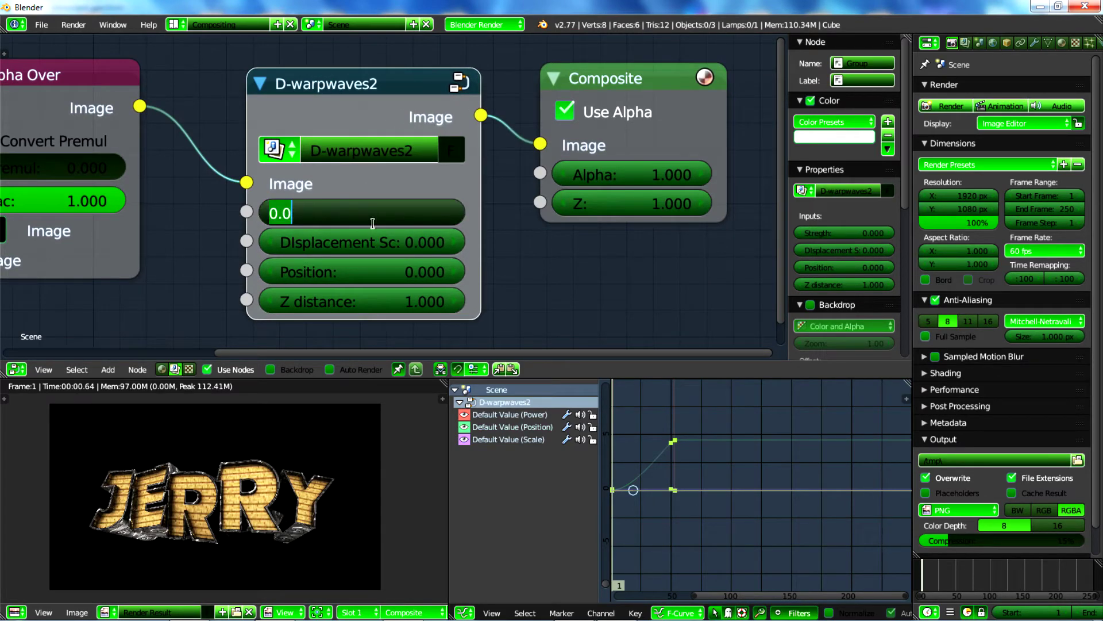
pyautogui.press('BackSpace')
pyautogui.press('BackSpace')
pyautogui.press('BackSpace')
pyautogui.write('600')
pyautogui.press('Return')
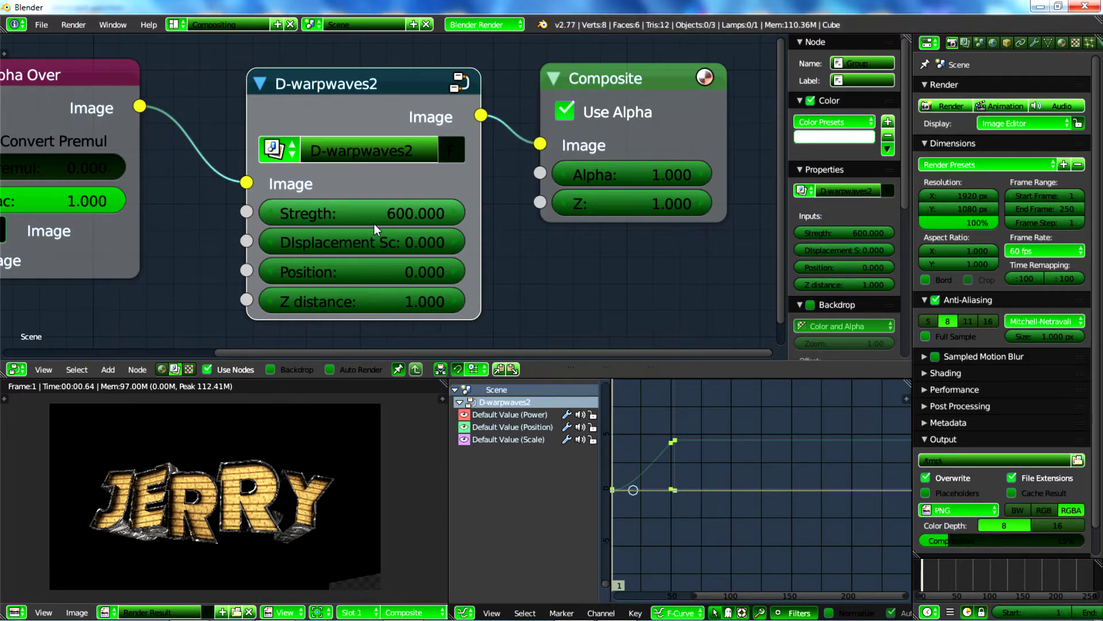
# Step: Widen the node and recentre the render preview on the streaked JERRY
pyautogui.scroll(5, 175, 443)
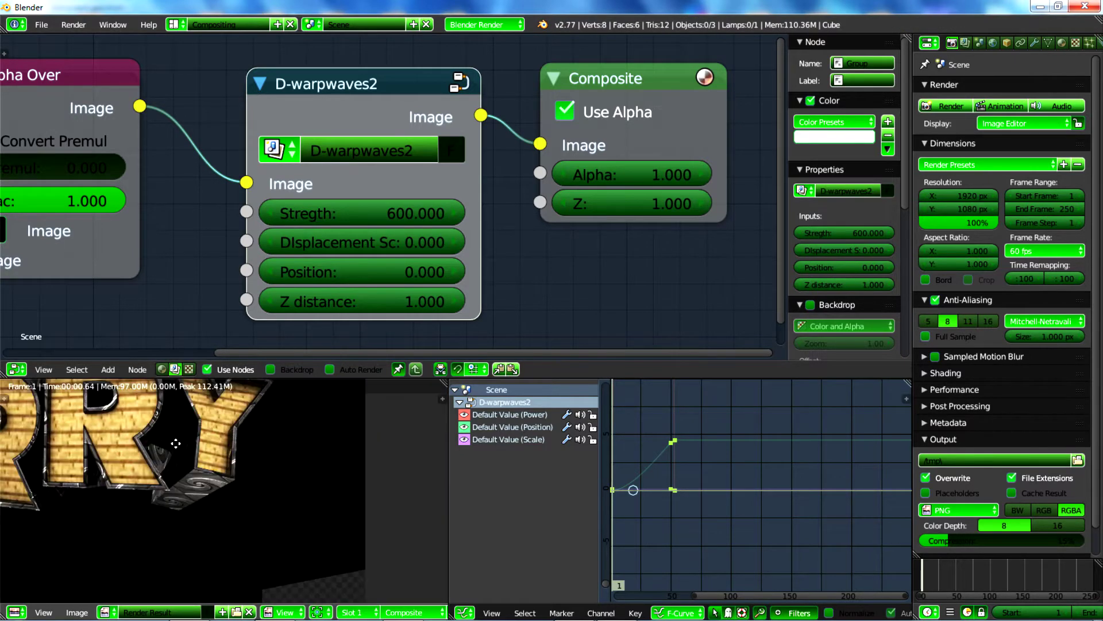
pyautogui.moveTo(251, 529); pyautogui.dragTo(288, 476, button='middle')
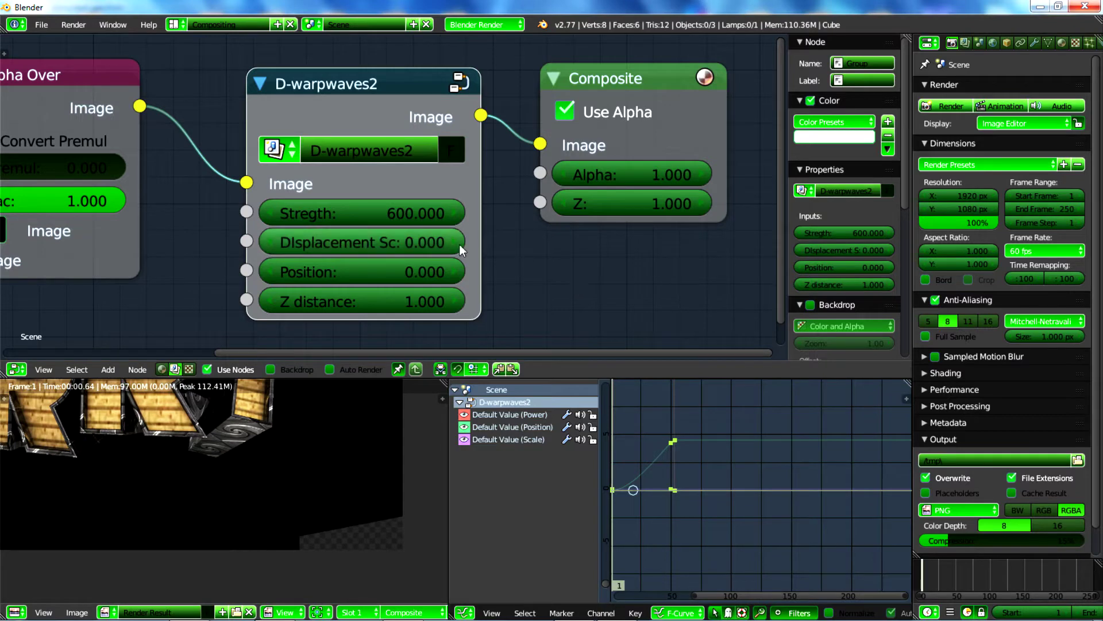
pyautogui.moveTo(483, 244)
pyautogui.mouseDown()
pyautogui.moveTo(531, 244)
pyautogui.moveTo(493, 244)
pyautogui.mouseUp()
pyautogui.scroll(-6, 259, 443)
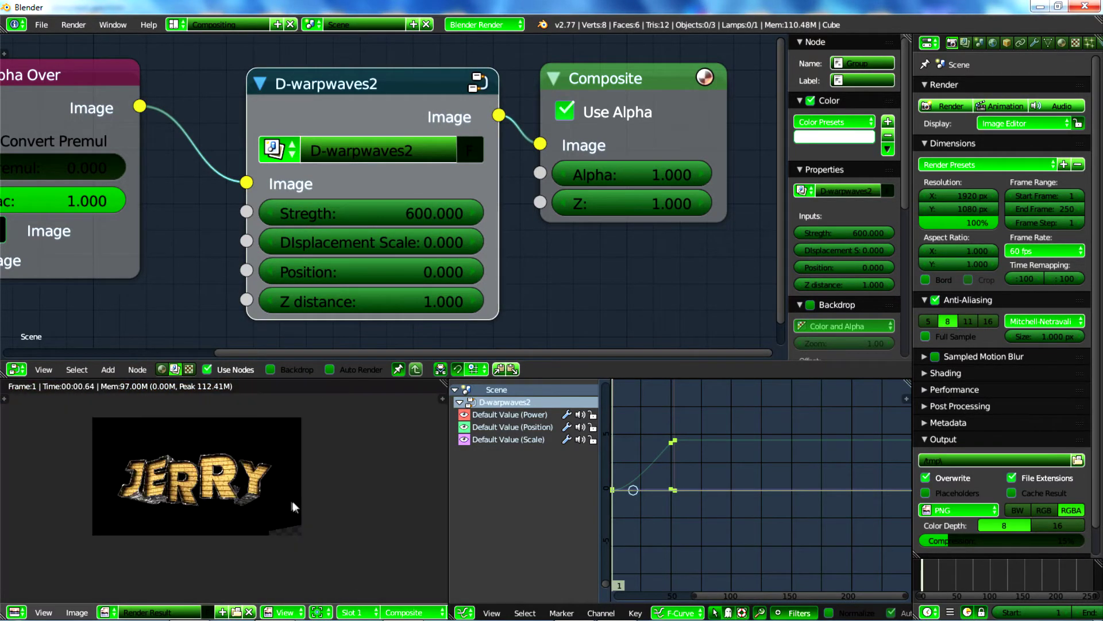
pyautogui.moveTo(294, 506); pyautogui.dragTo(327, 514, button='middle')
pyautogui.scroll(2, 326, 515)
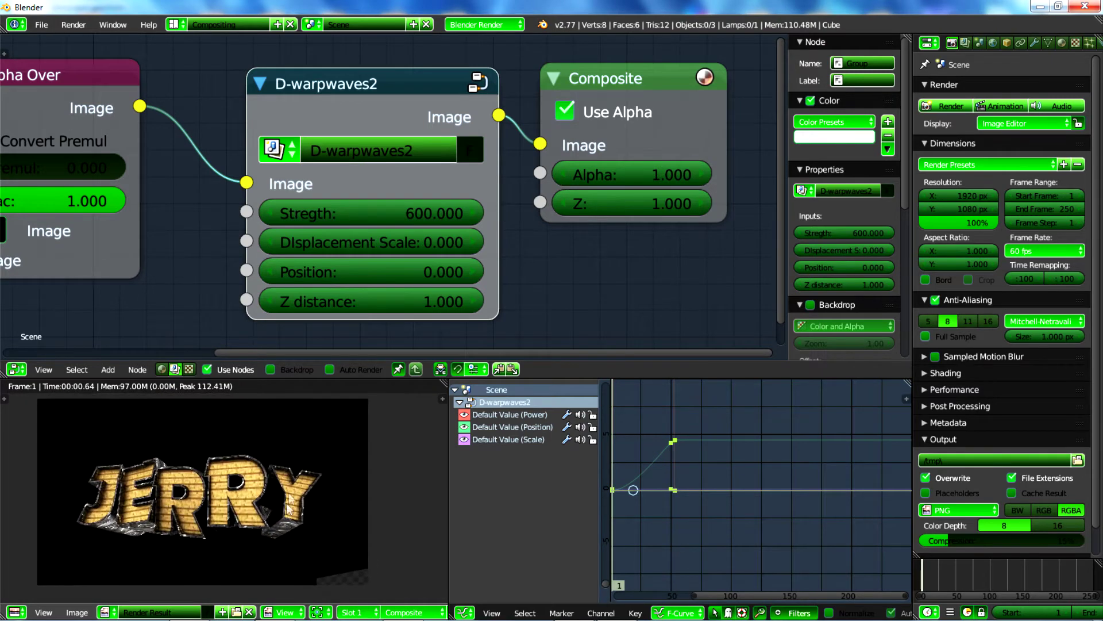
# Step: Try a Displacement Scale of 1, then 0.1
pyautogui.click(424, 244)
pyautogui.write('1')
pyautogui.press('Return')
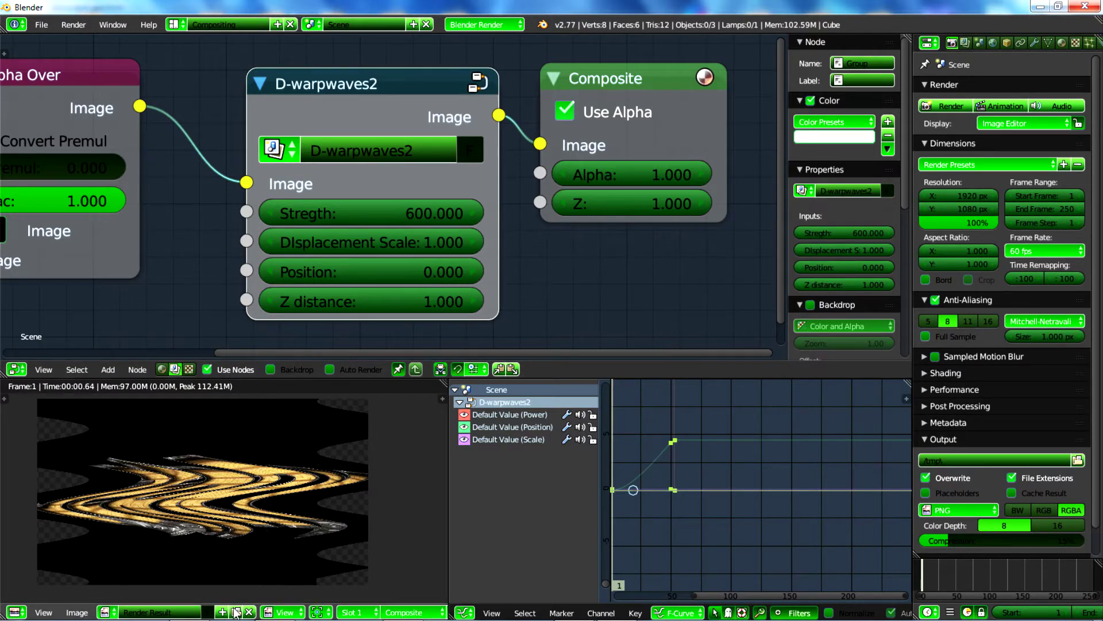
pyautogui.click(383, 243)
pyautogui.write('1.0')
pyautogui.press('BackSpace')
pyautogui.write('.1')
pyautogui.press('Return')
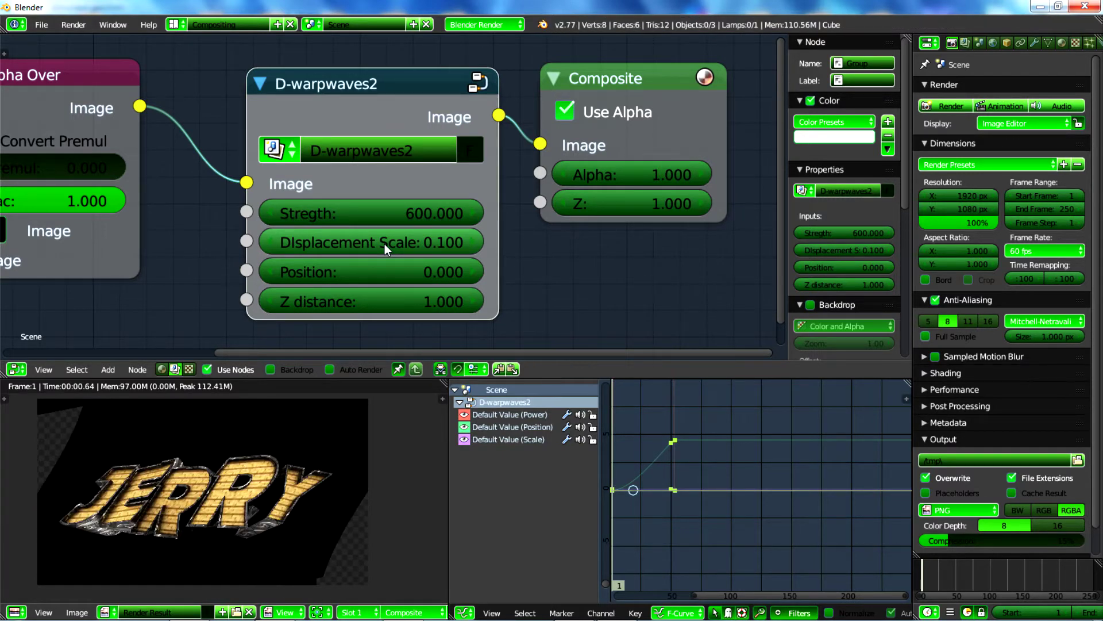
# Step: Enter a final Displacement Scale of 0.050
pyautogui.click(385, 244)
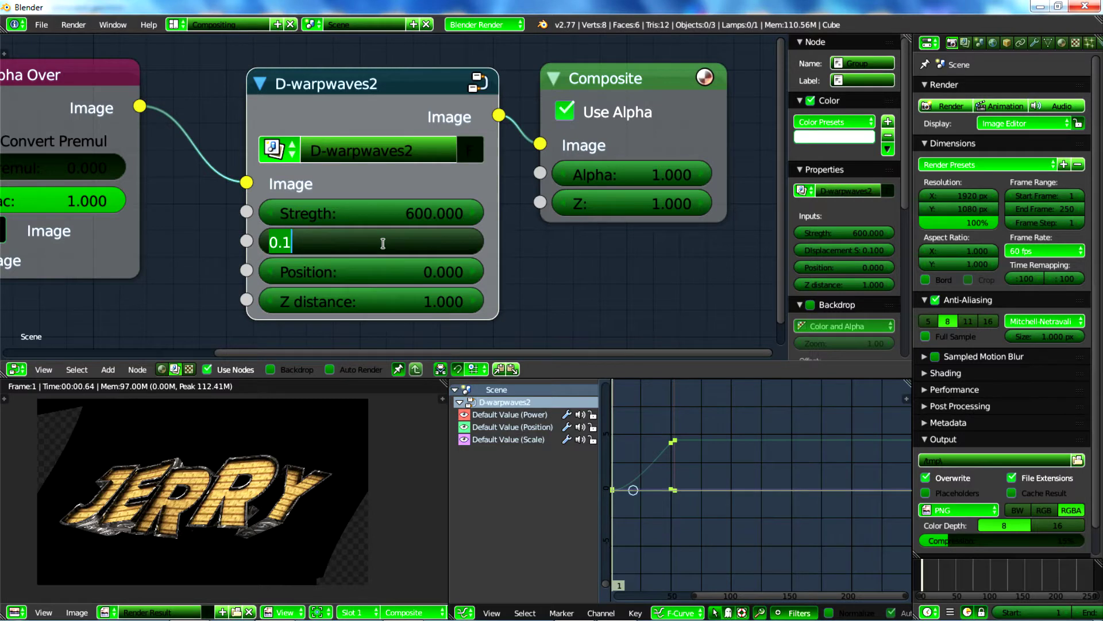
pyautogui.write('0')
pyautogui.press('BackSpace')
pyautogui.write('0.1')
pyautogui.press('BackSpace')
pyautogui.write('050')
pyautogui.press('Return')
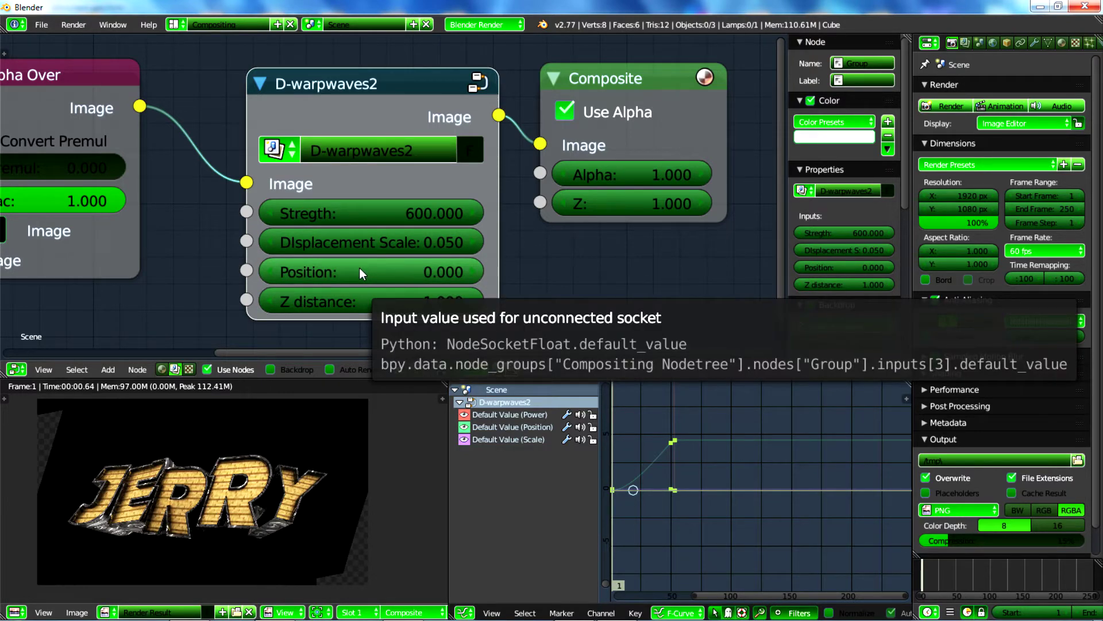
pyautogui.moveTo(360, 267); pyautogui.dragTo(391, 268)
pyautogui.press('Escape')
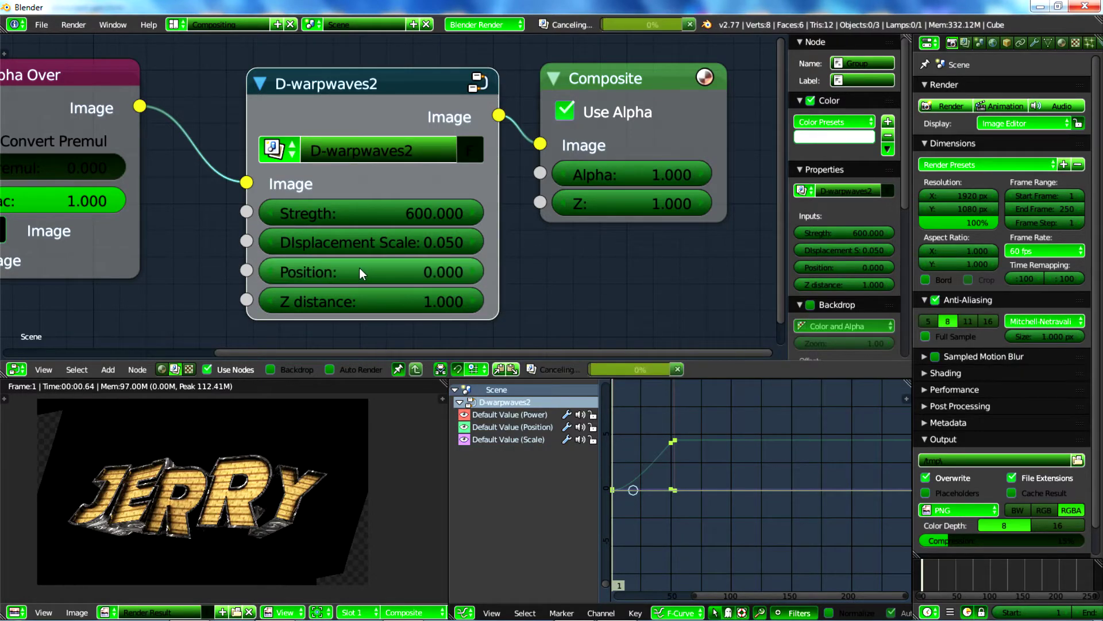
pyautogui.click(360, 268)
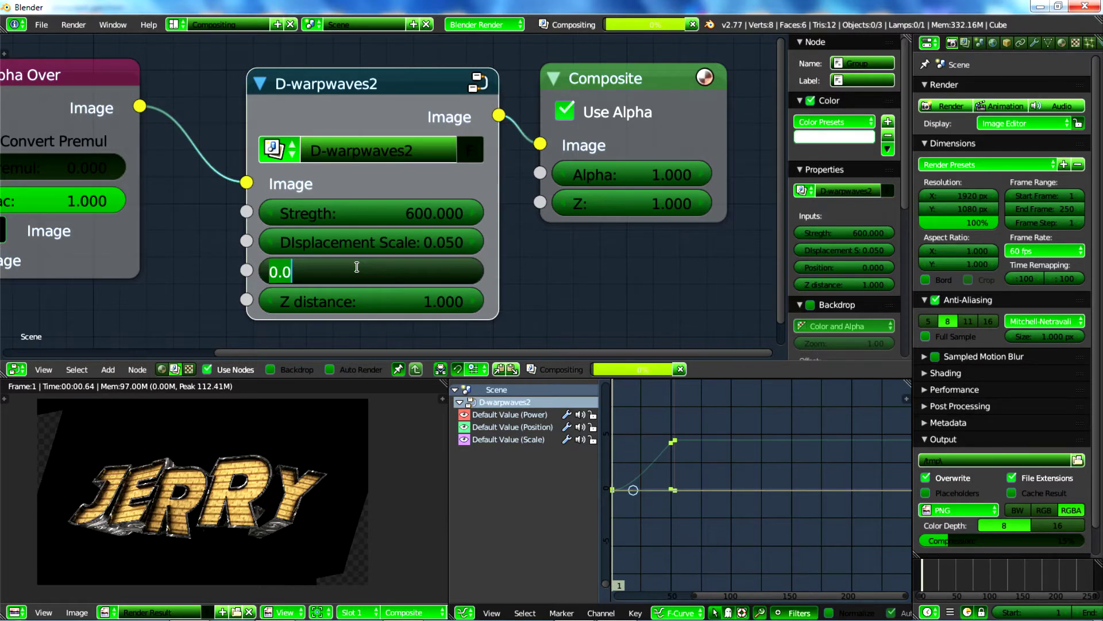
pyautogui.press('Return')
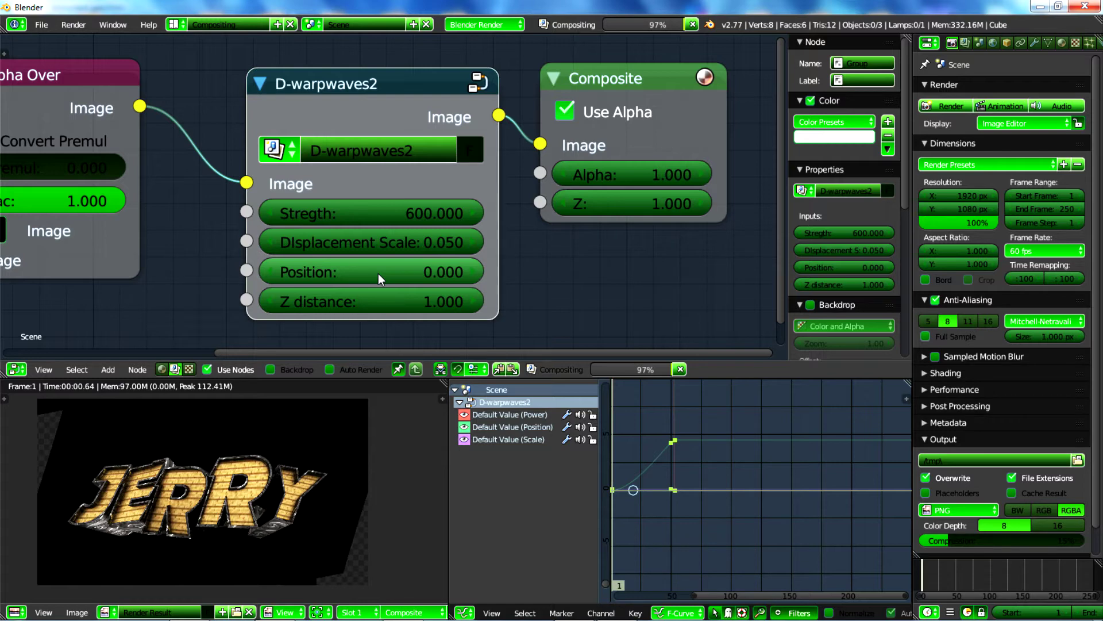
pyautogui.keyDown('ctrl'); pyautogui.scroll(1, 378, 274); pyautogui.keyUp('ctrl')
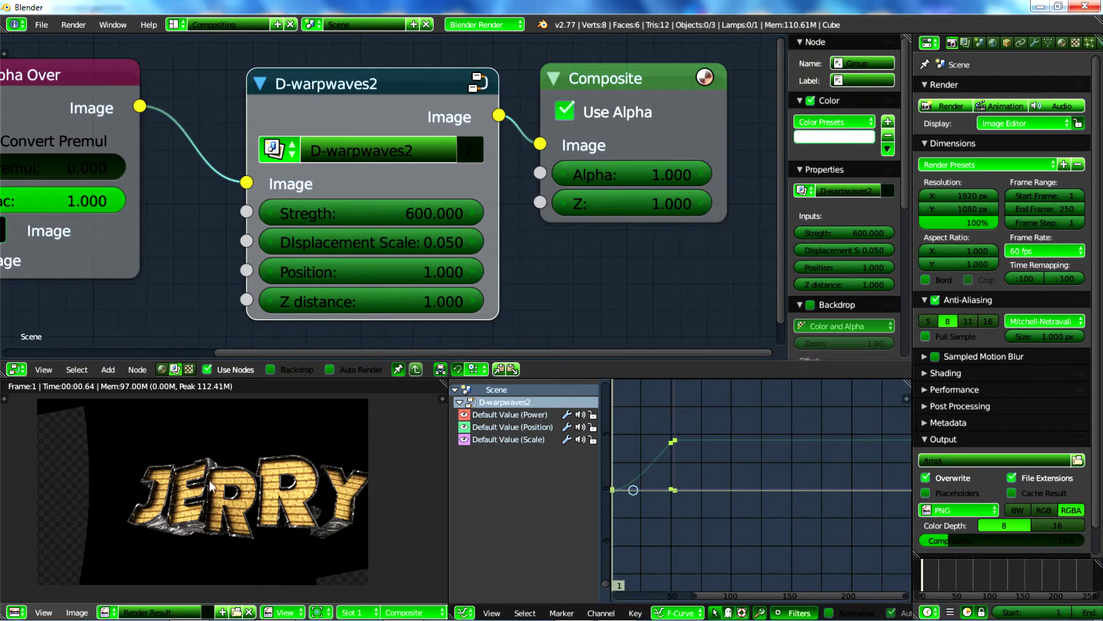
pyautogui.click(349, 278)
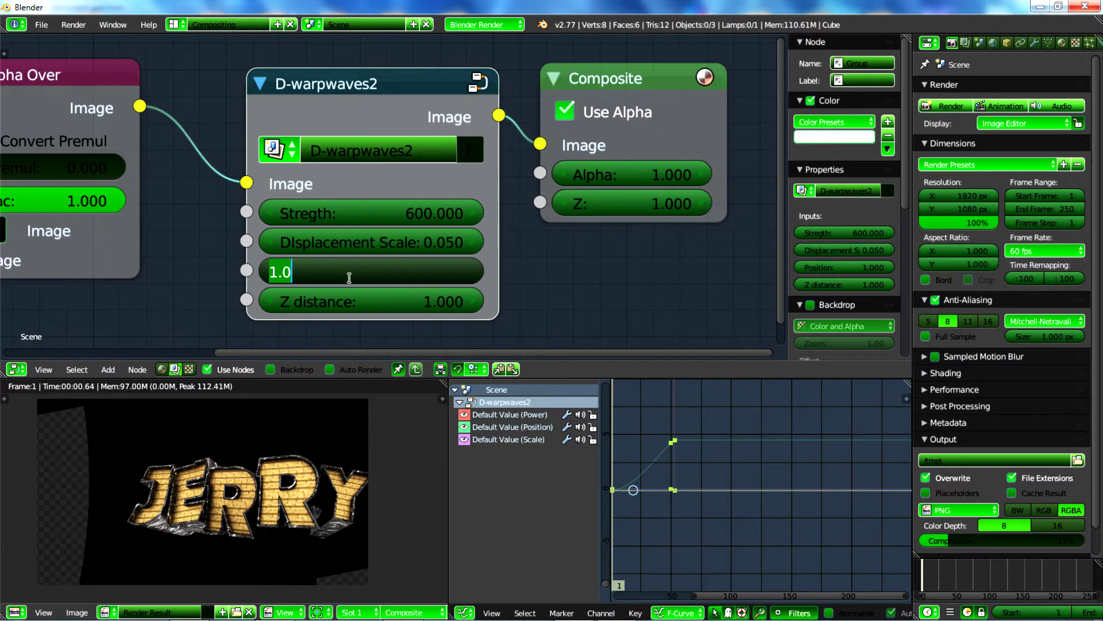
pyautogui.press('BackSpace')
pyautogui.write('-1')
pyautogui.press('Return')
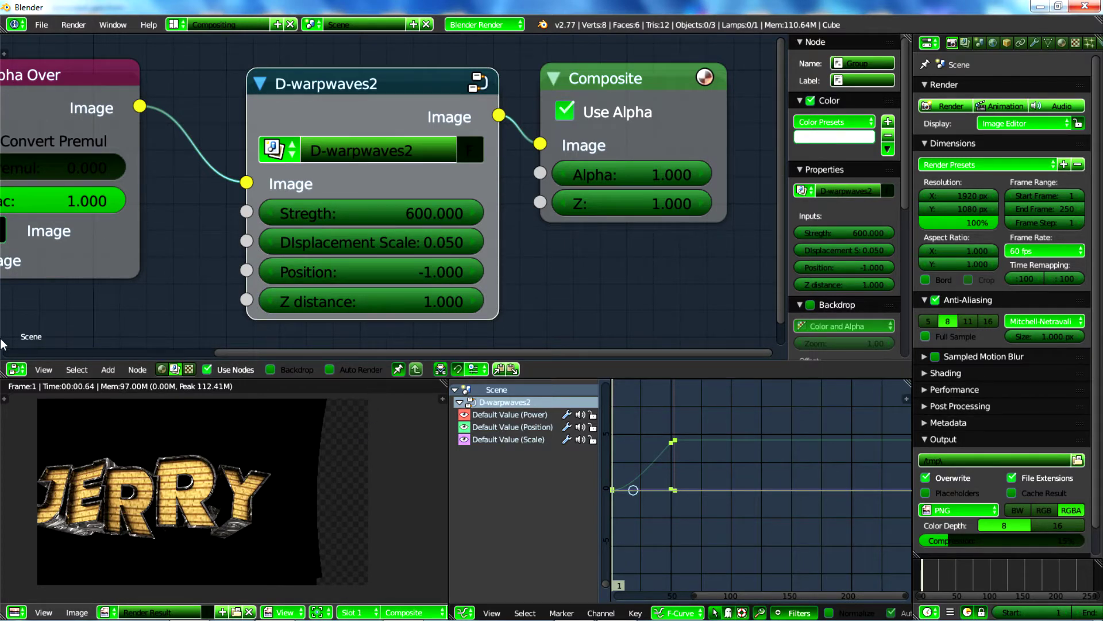
pyautogui.moveTo(53, 615)
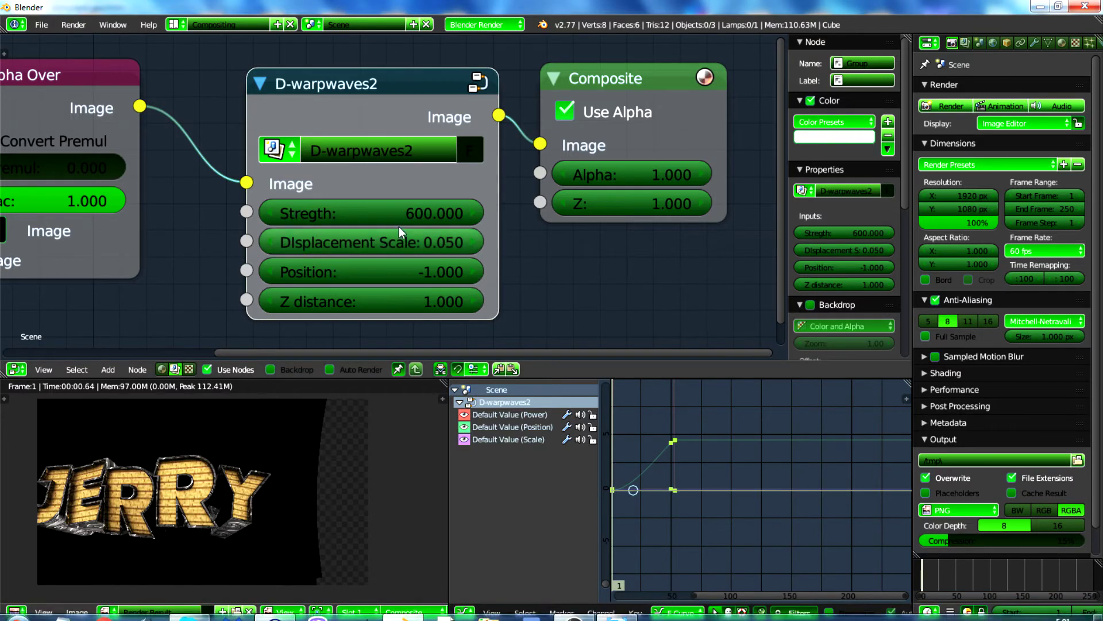
pyautogui.click(389, 272)
pyautogui.press('BackSpace')
pyautogui.press('BackSpace')
pyautogui.press('BackSpace')
pyautogui.press('BackSpace')
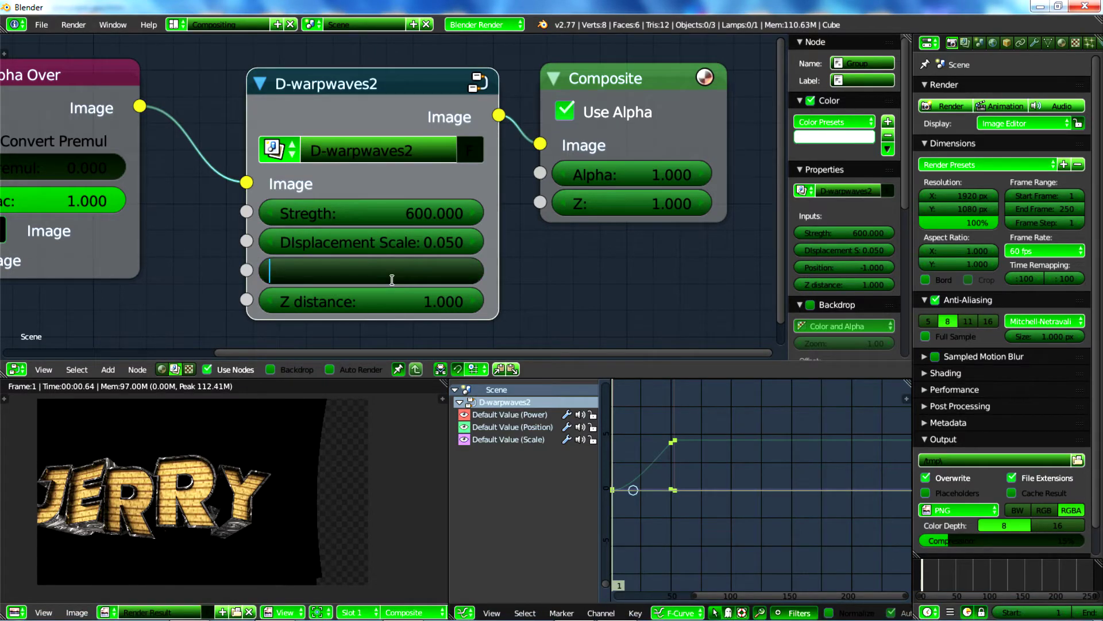
pyautogui.write('0')
pyautogui.press('Return')
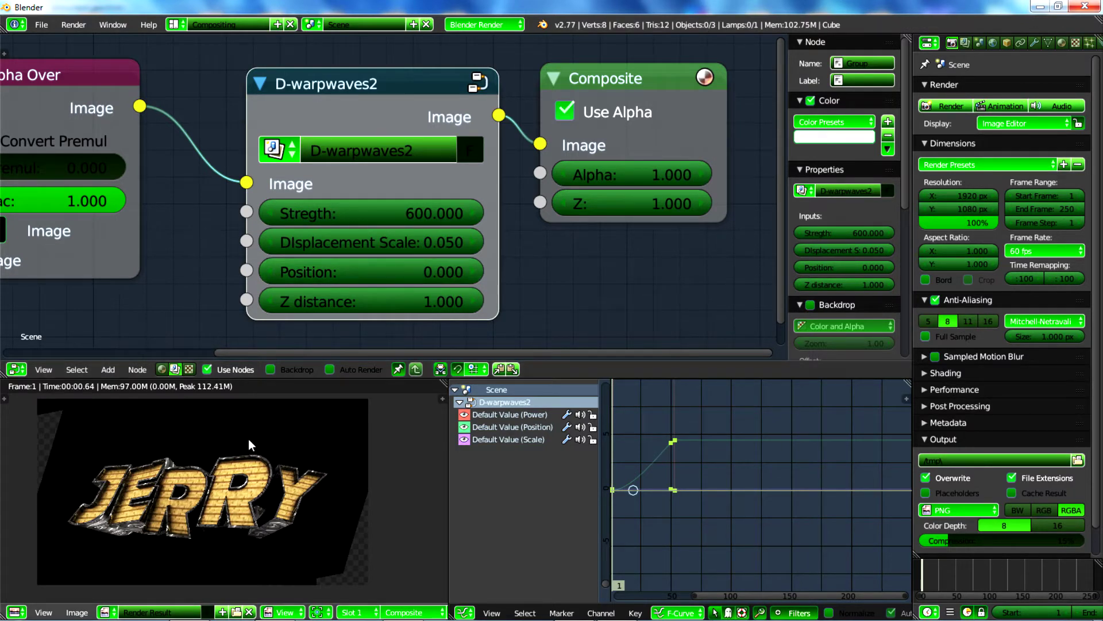
# Step: Set the D-warpwaves2 Z distance to 1.3
pyautogui.click(372, 302)
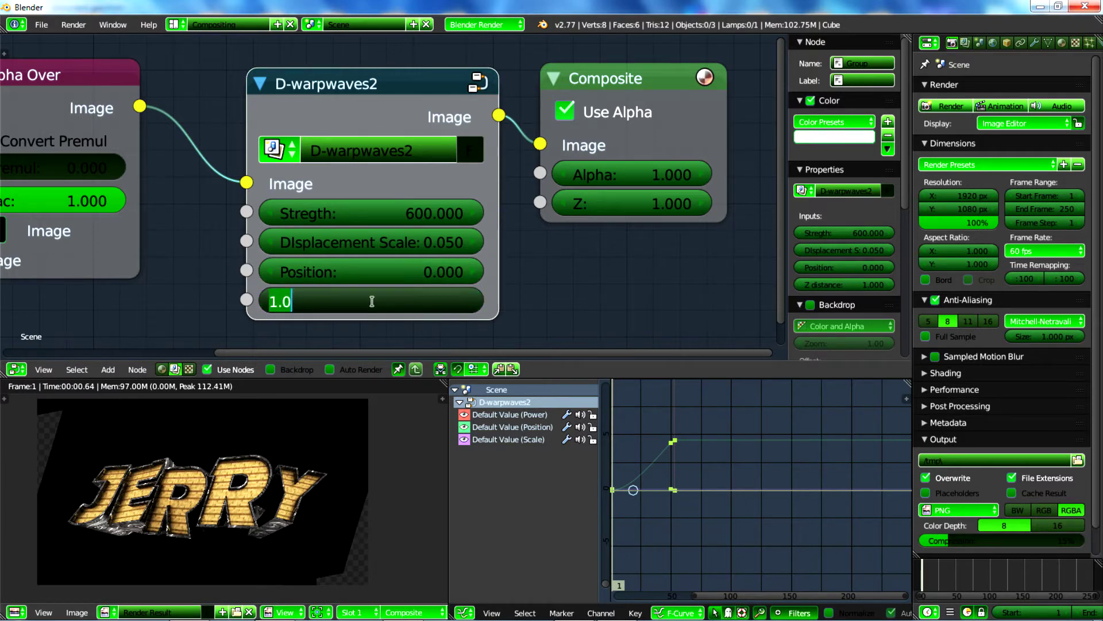
pyautogui.press('Return')
pyautogui.click(373, 301)
pyautogui.press('Return')
pyautogui.click(383, 300)
pyautogui.write('1.3')
pyautogui.press('Return')
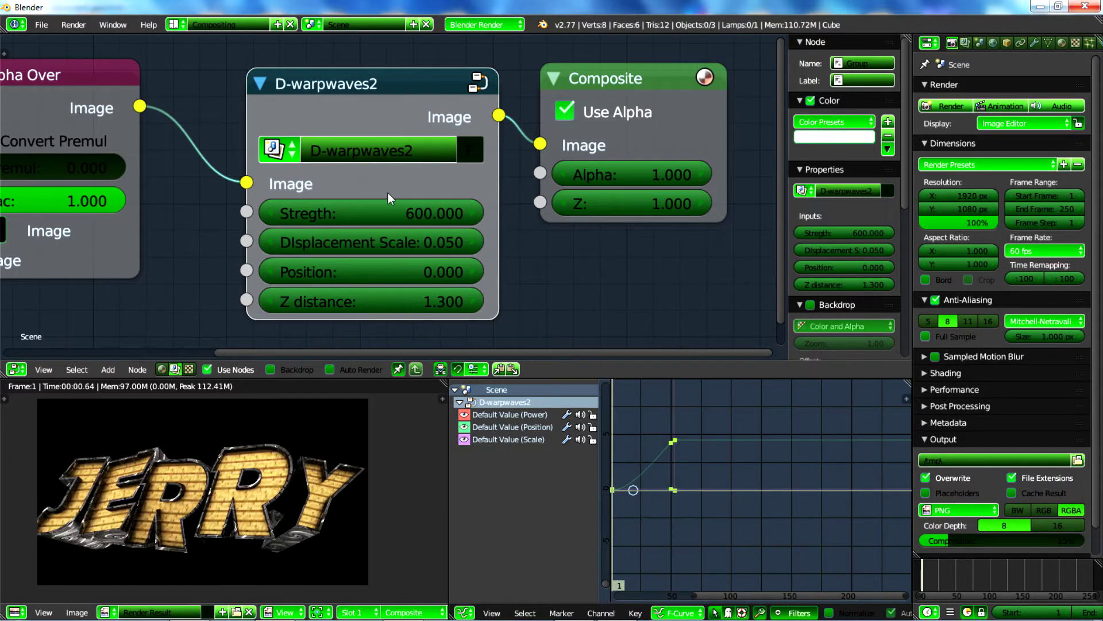
# Step: Set Position to 1.3 and turn off Use Alpha on the Composite node
pyautogui.click(338, 274)
pyautogui.press('BackSpace')
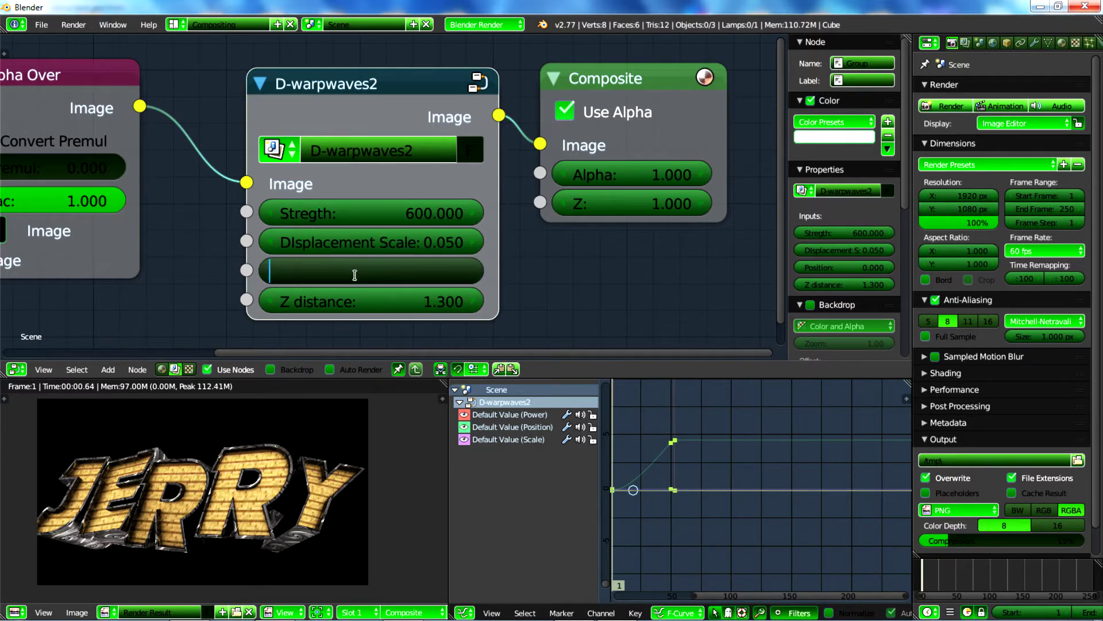
pyautogui.write('1.3')
pyautogui.press('Return')
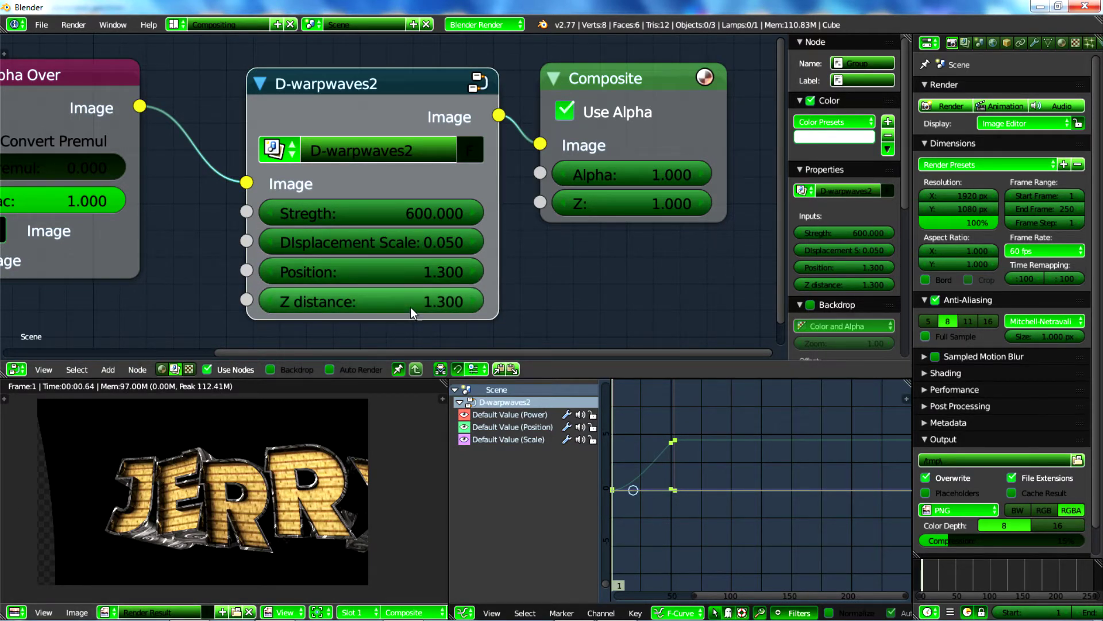
pyautogui.click(572, 112)
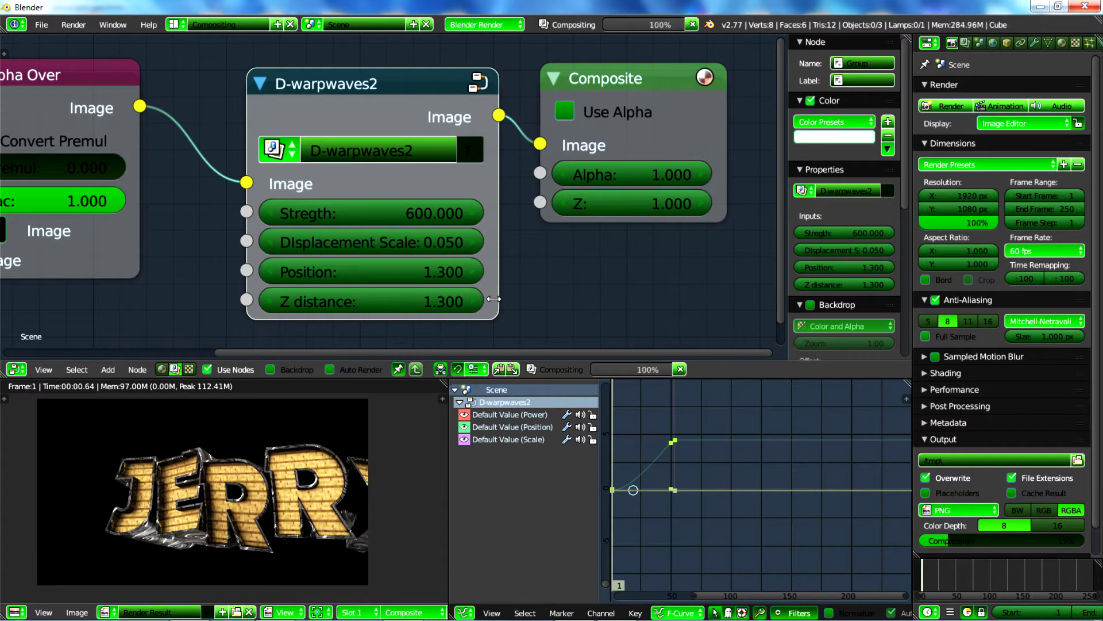
# Step: Turn the Composite node's Use Alpha back on and clear the D-warpwaves2 Position value
pyautogui.moveTo(323, 485); pyautogui.dragTo(356, 491, button='middle')
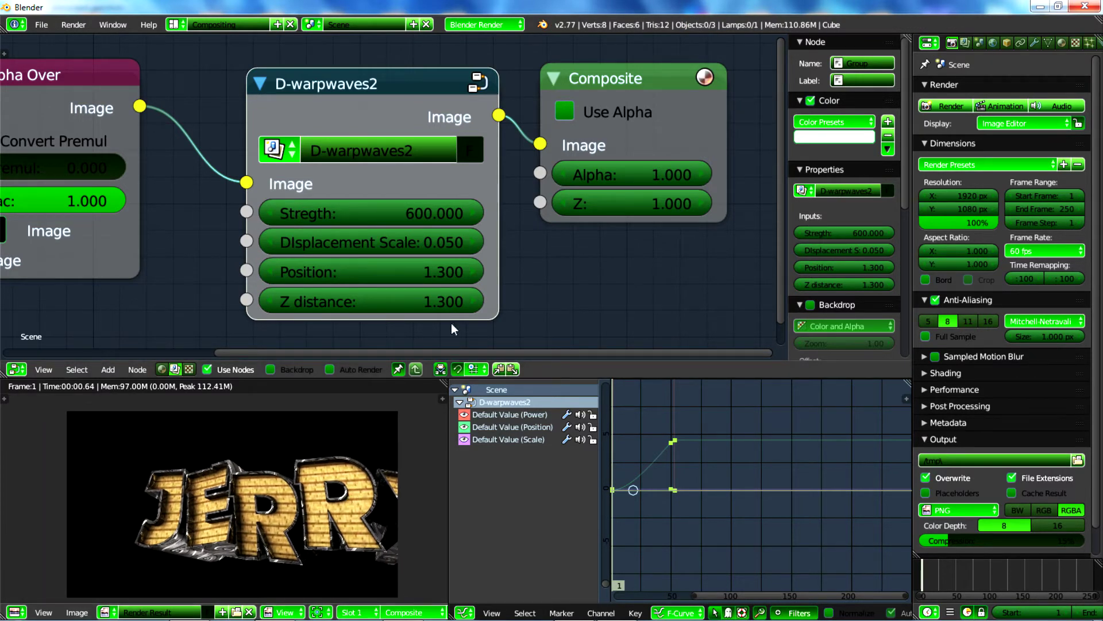
pyautogui.click(565, 112)
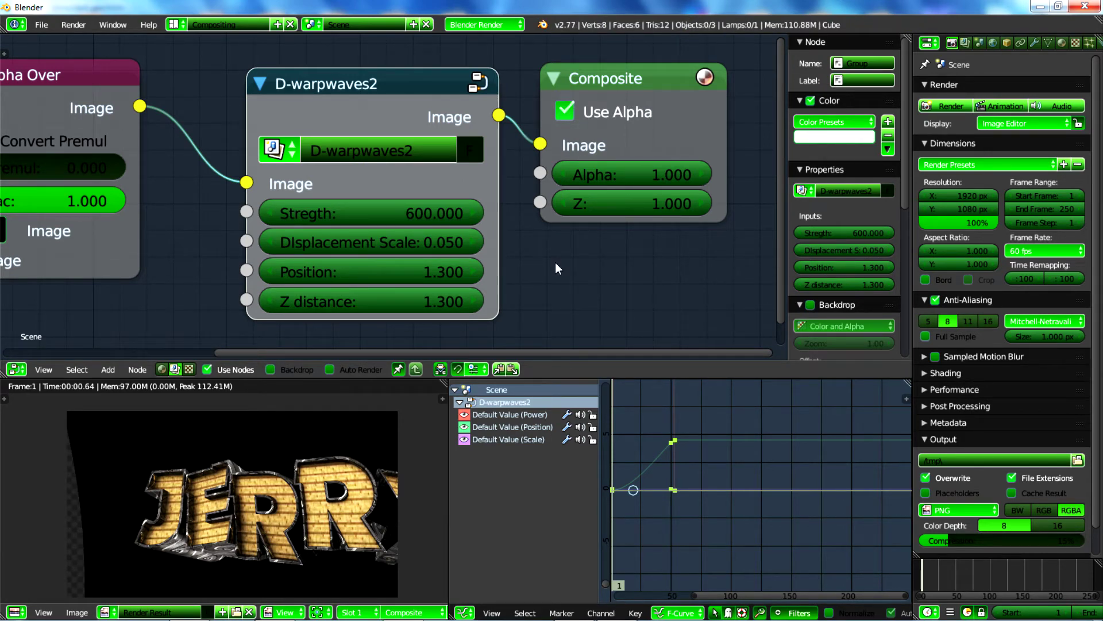
pyautogui.click(402, 264)
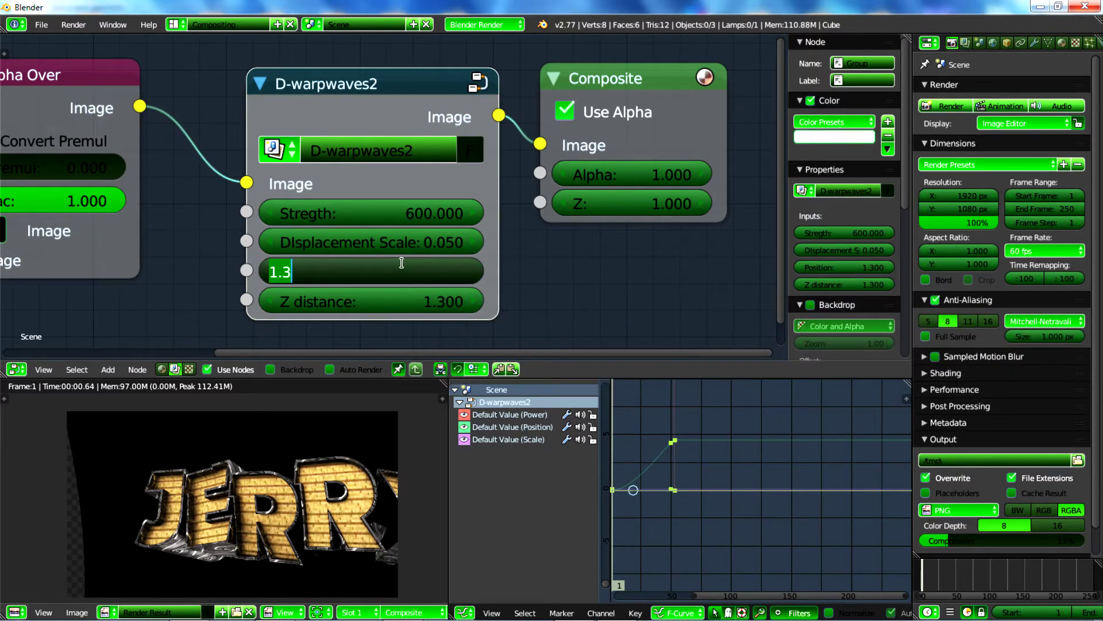
pyautogui.press('BackSpace')
# Step: Commit Position as 0, then preview the JERRY warp with Position 2.2
pyautogui.press('Return')
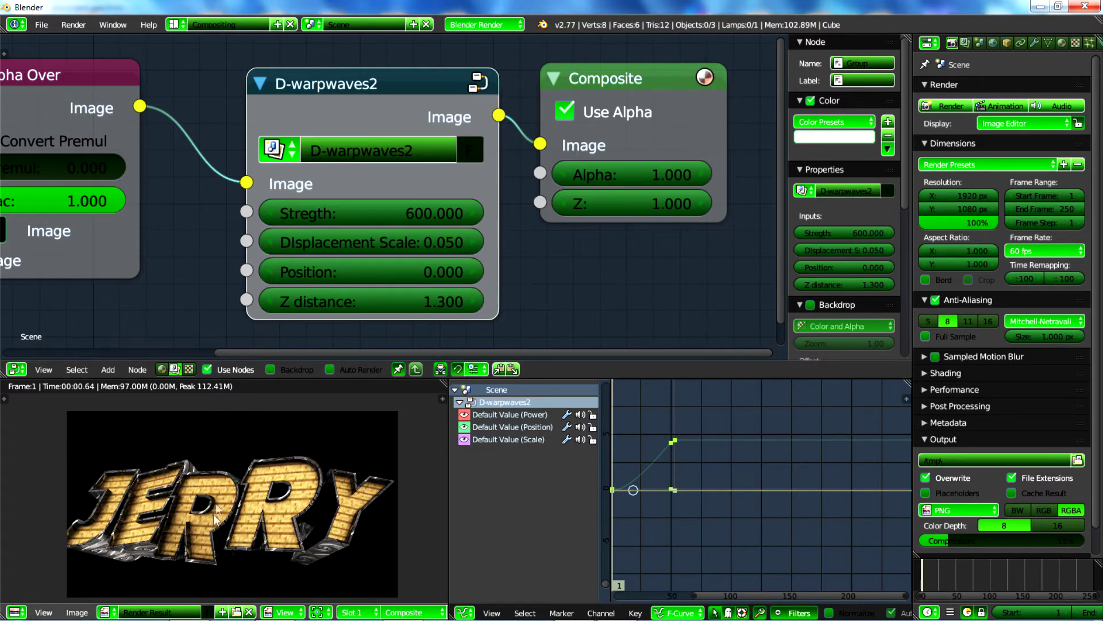
pyautogui.scroll(-1, 216, 524)
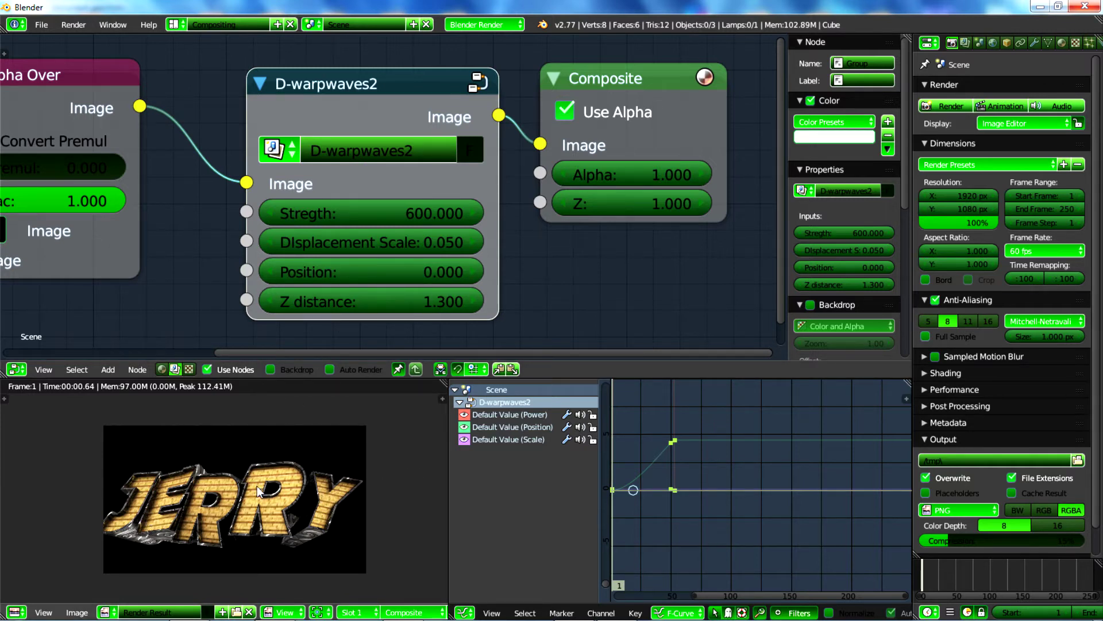
pyautogui.click(337, 274)
pyautogui.press('BackSpace')
pyautogui.write('2.2')
pyautogui.press('Return')
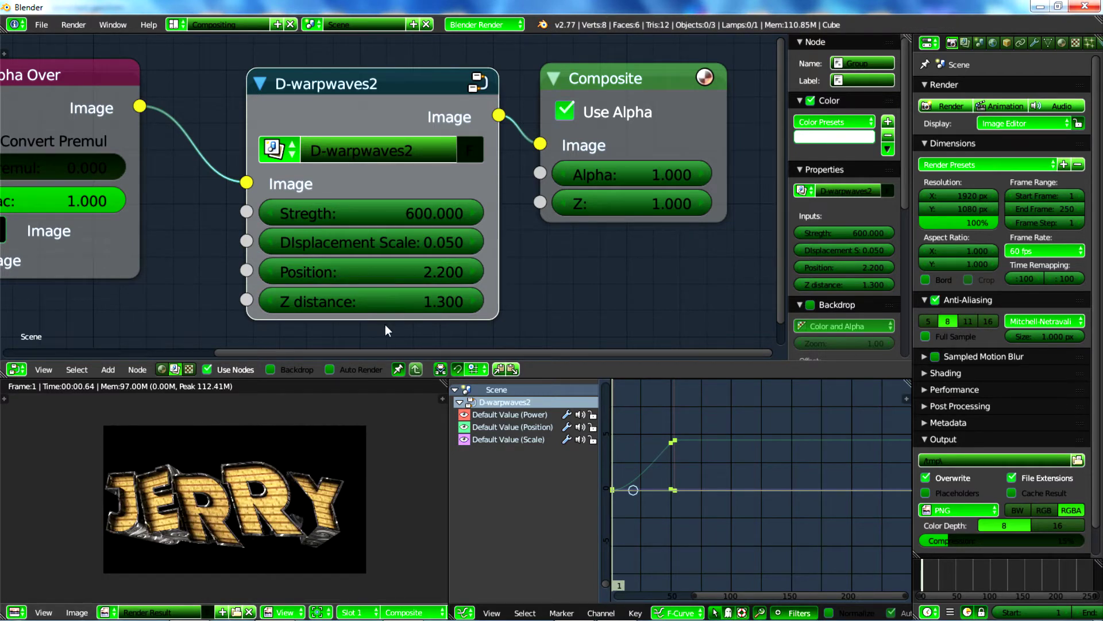
# Step: Preview the warp with Position changed to 2.25
pyautogui.click(400, 281)
pyautogui.click(400, 282)
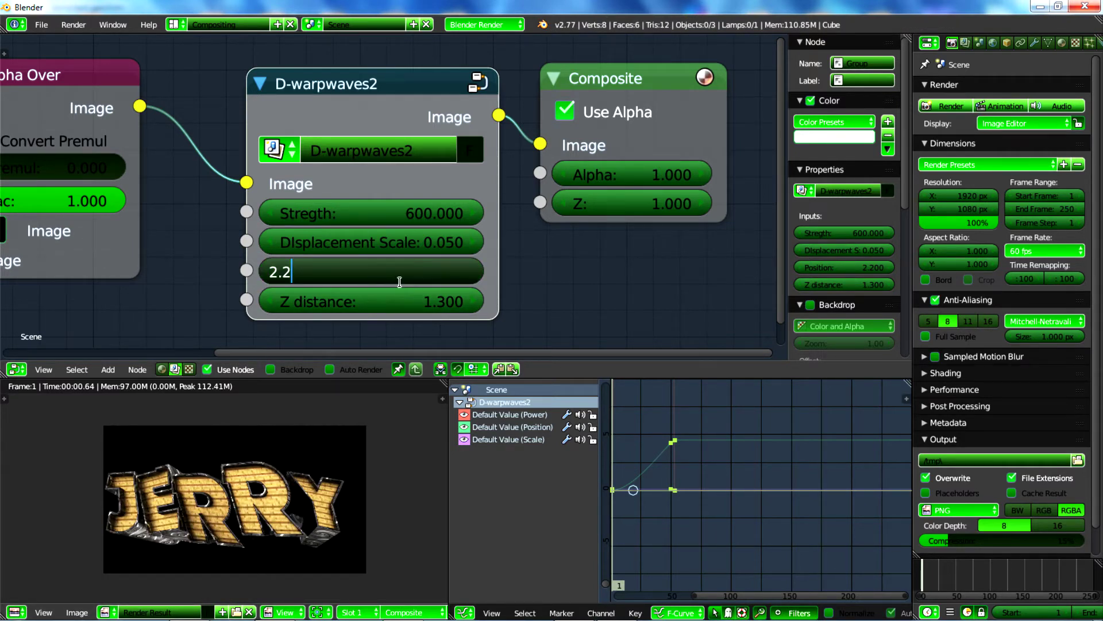
pyautogui.write('5')
pyautogui.press('Return')
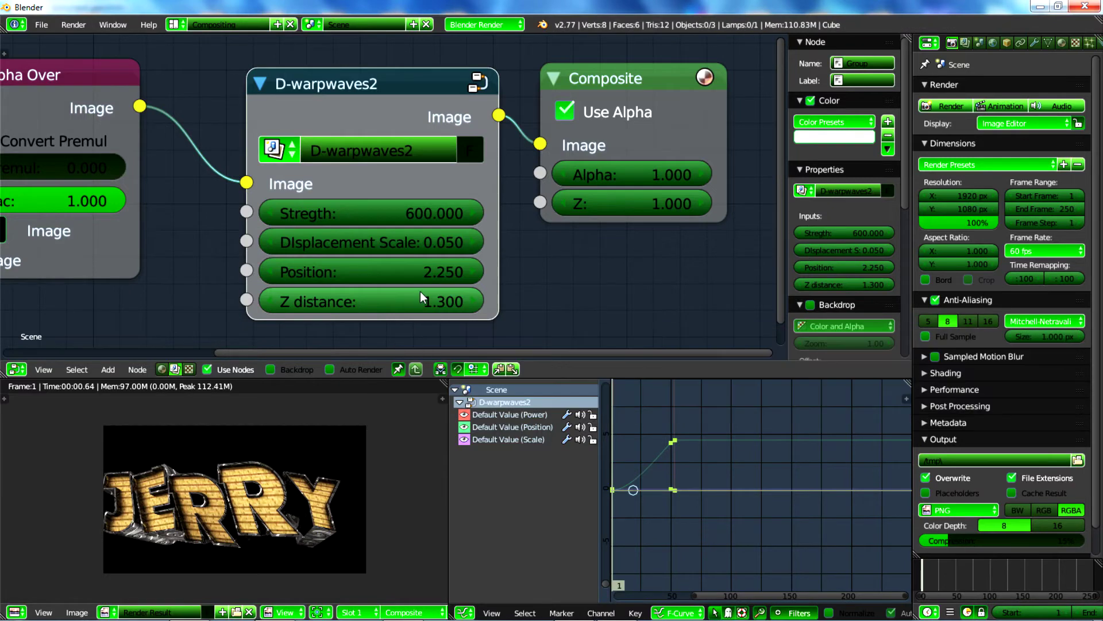
# Step: Try Position 2.5, then reset the D-warpwaves2 Position to 0
pyautogui.click(392, 272)
pyautogui.click(392, 272)
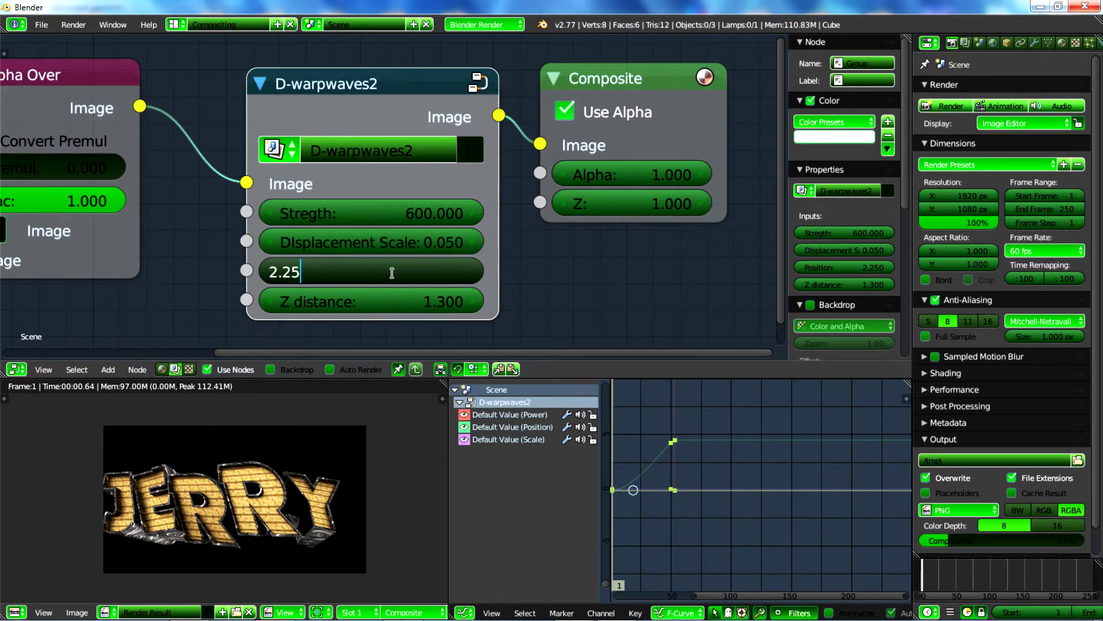
pyautogui.press('BackSpace')
pyautogui.write('5')
pyautogui.press('Return')
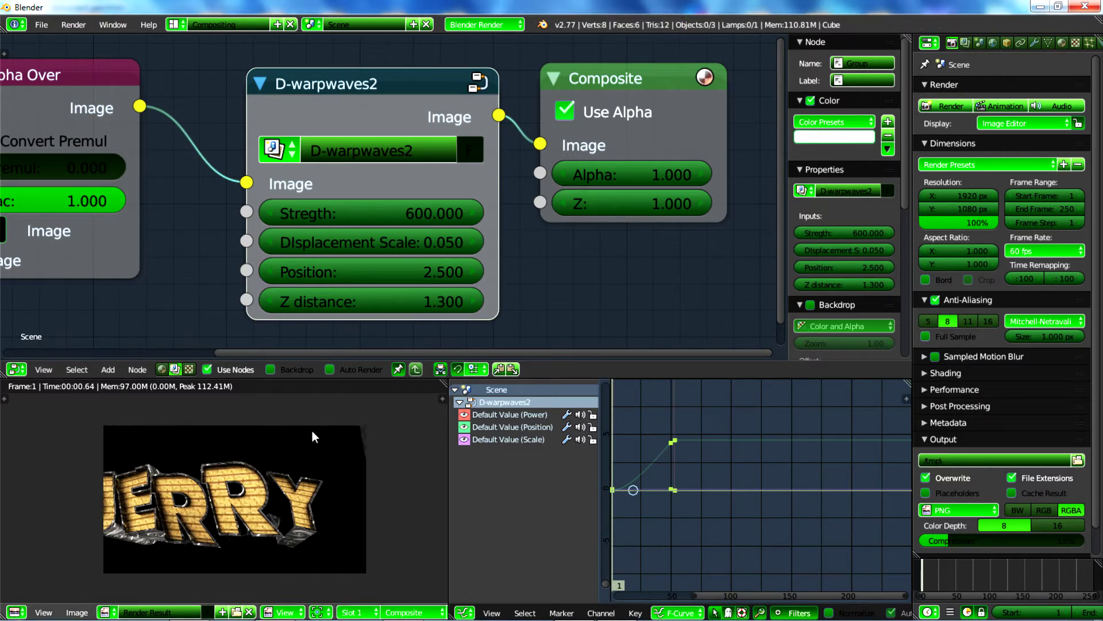
pyautogui.click(403, 263)
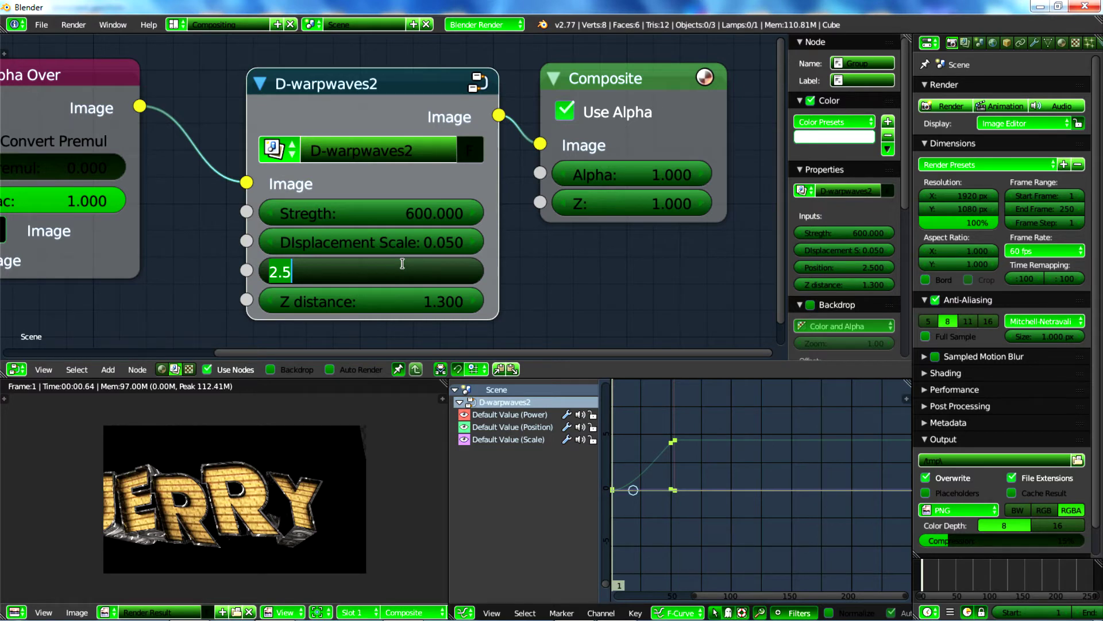
pyautogui.write('0')
pyautogui.press('Return')
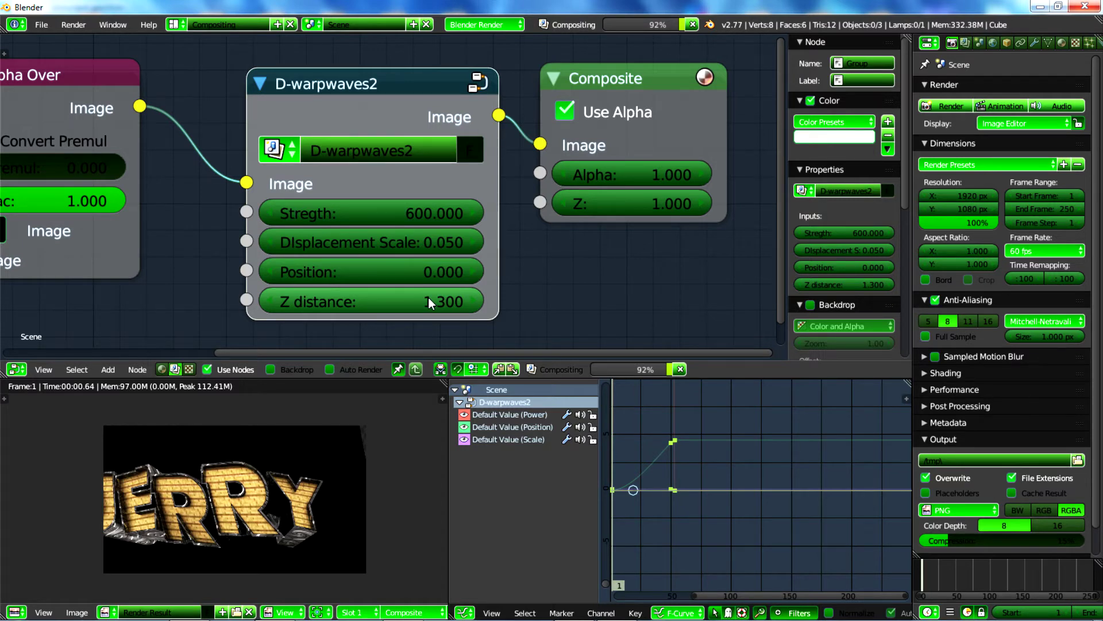
# Step: Undo Z distance back to 1.0 and set the animation end frame to 60
pyautogui.hotkey('ctrl', 'z')
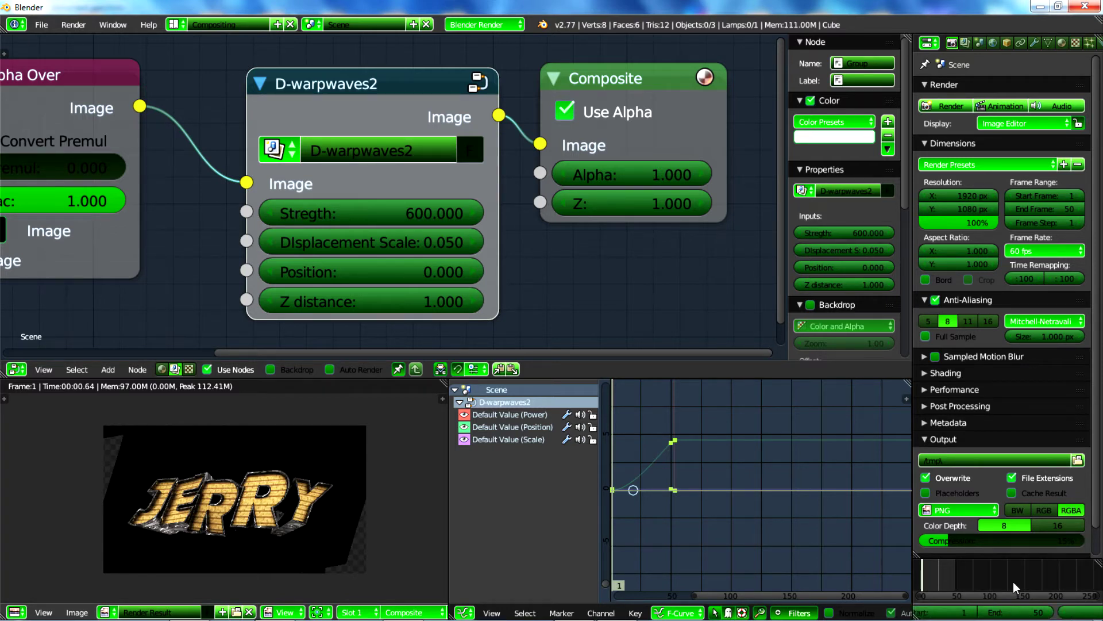
pyautogui.scroll(1, 1012, 582)
pyautogui.moveTo(1029, 613); pyautogui.dragTo(1041, 615)
pyautogui.moveTo(958, 567); pyautogui.dragTo(1006, 567, button='middle')
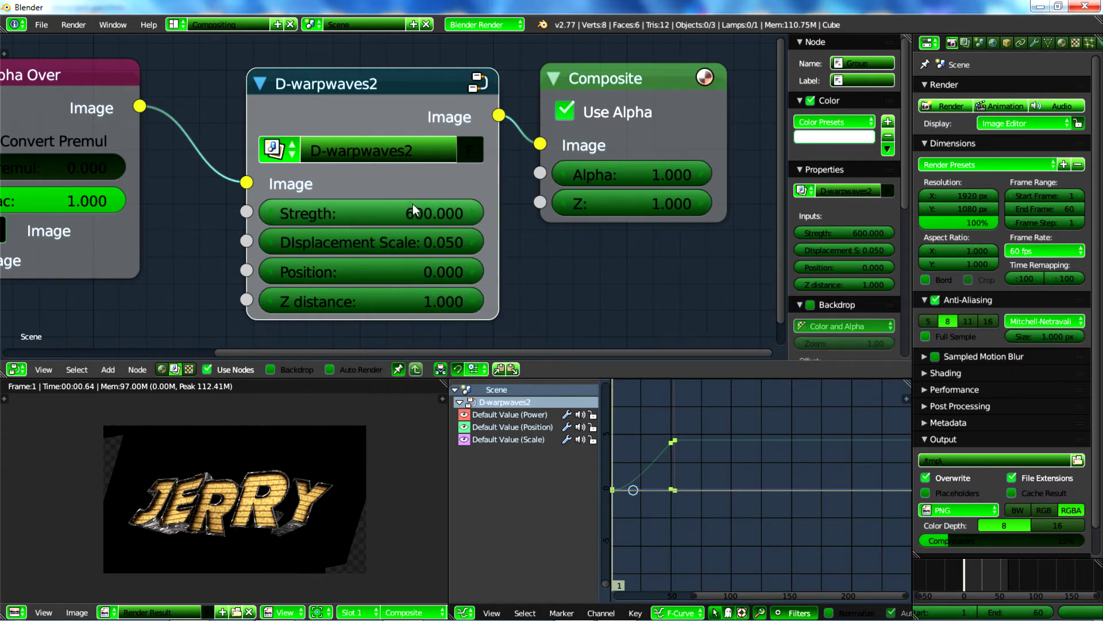
pyautogui.click(388, 213)
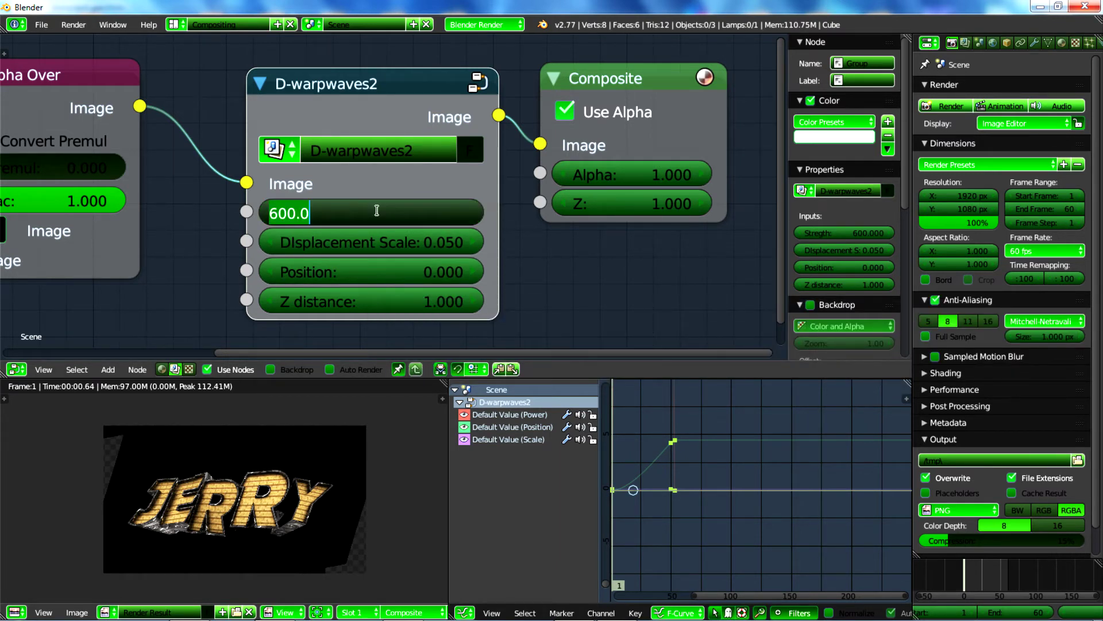
# Step: Set Strength to 0, keyframe the starting Strength and Position, and play the animation
pyautogui.write('0')
pyautogui.press('Return')
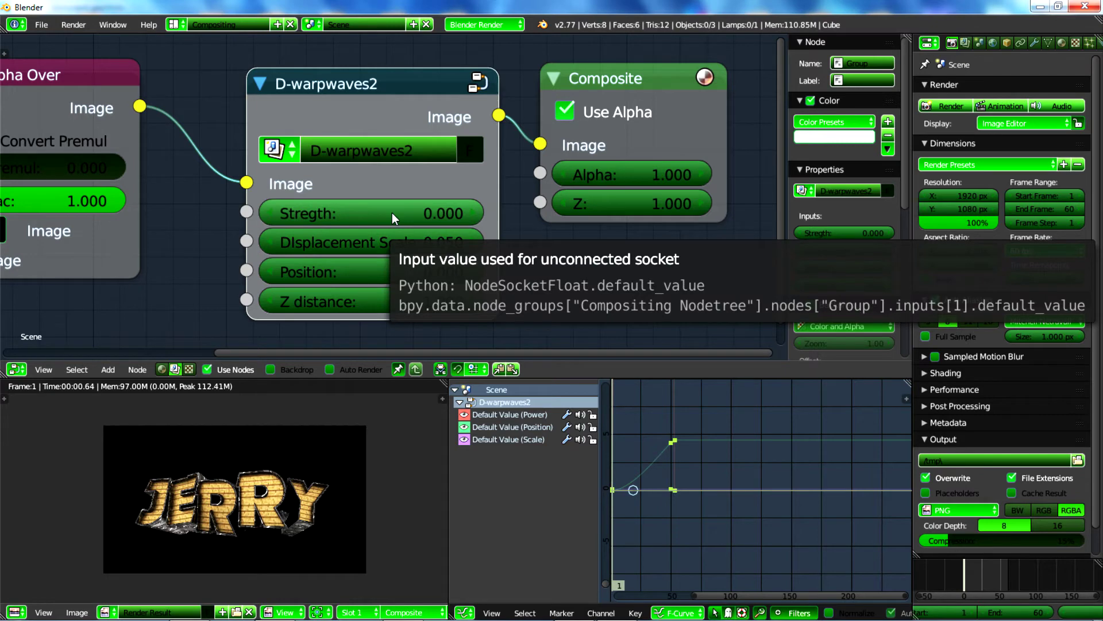
pyautogui.press('i')
pyautogui.press('i')
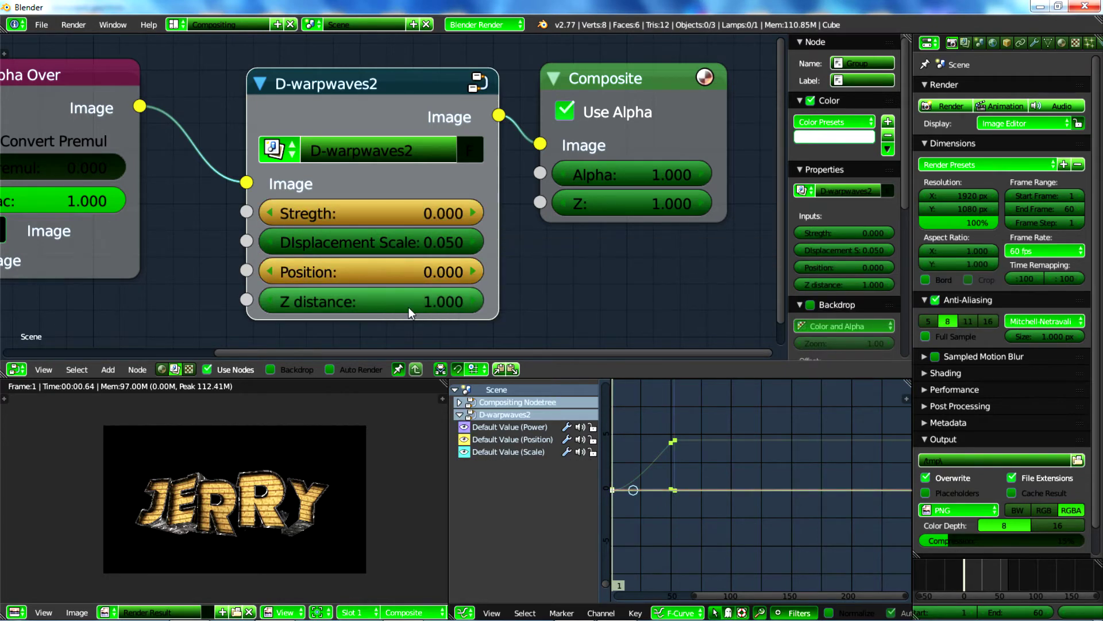
pyautogui.press('i')
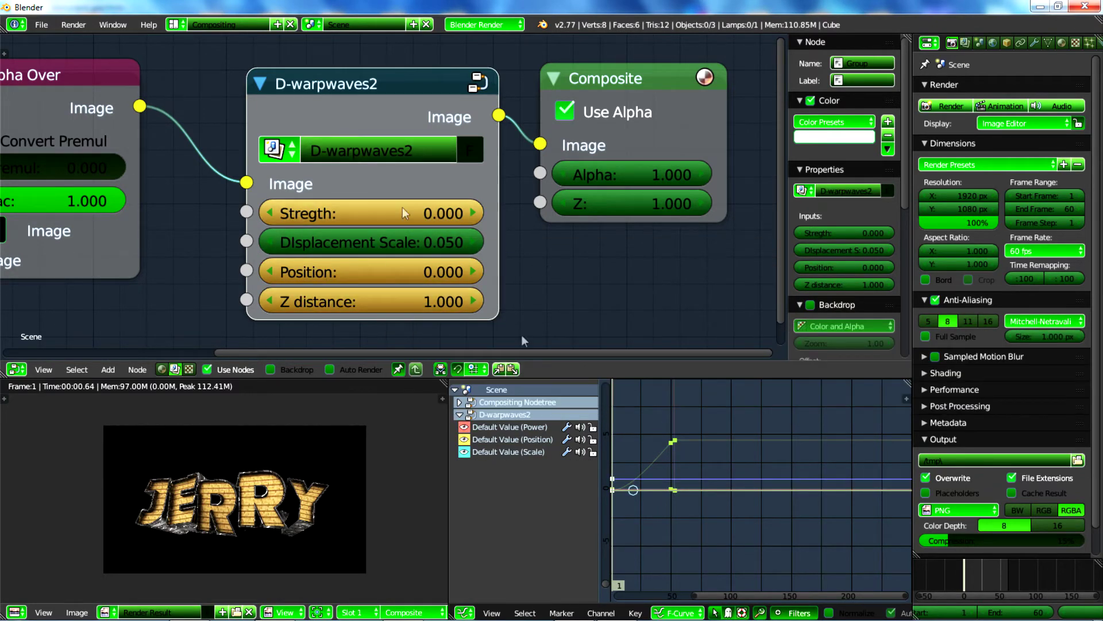
pyautogui.hotkey('alt', 'a')
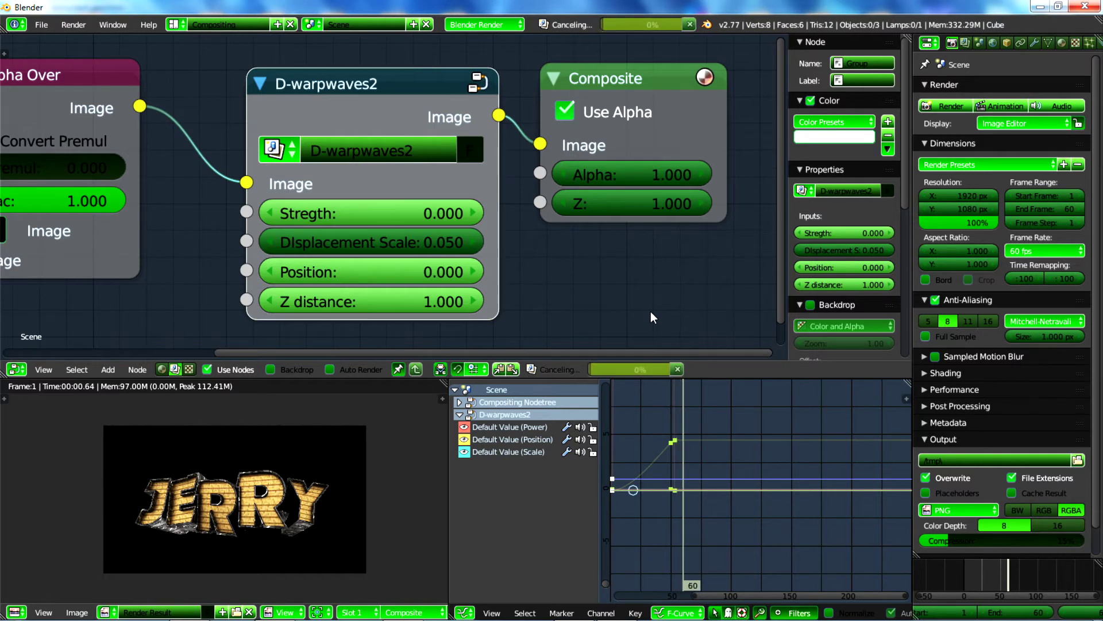
# Step: At frame 60 keyframe Position 2.25 with Z distance and Strength, then check frame 33
pyautogui.click(399, 275)
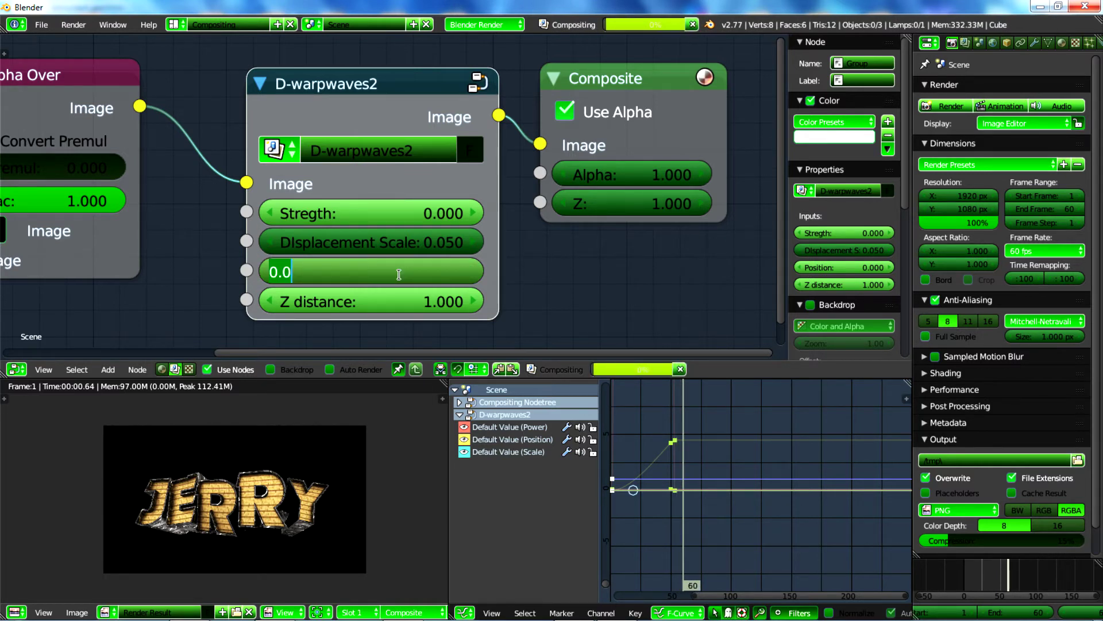
pyautogui.write('2.25')
pyautogui.press('Return')
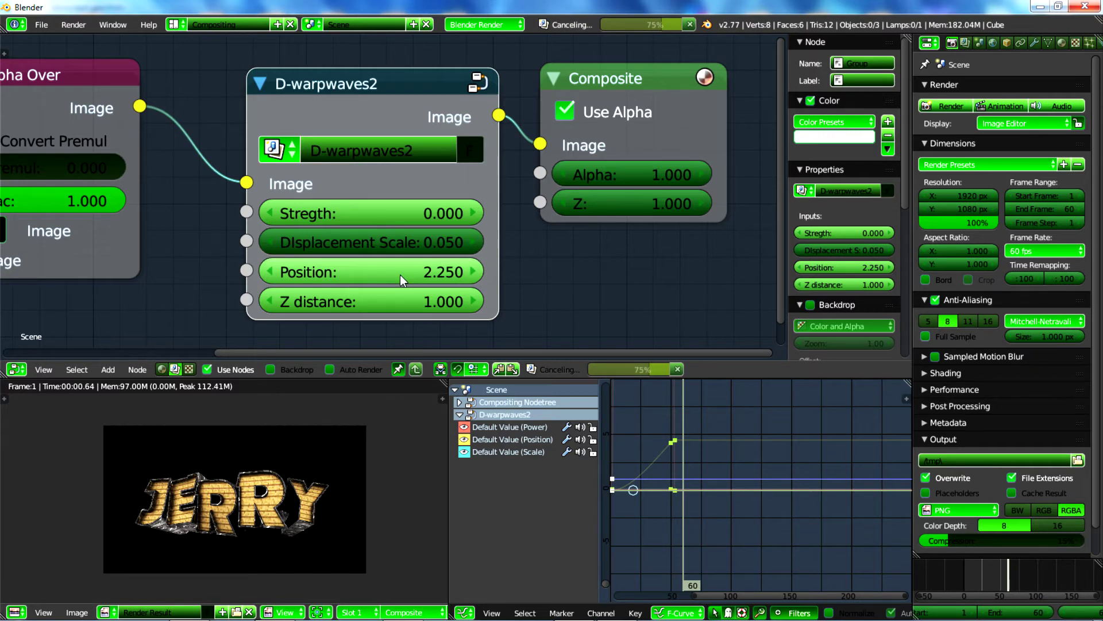
pyautogui.press('i')
pyautogui.press('i')
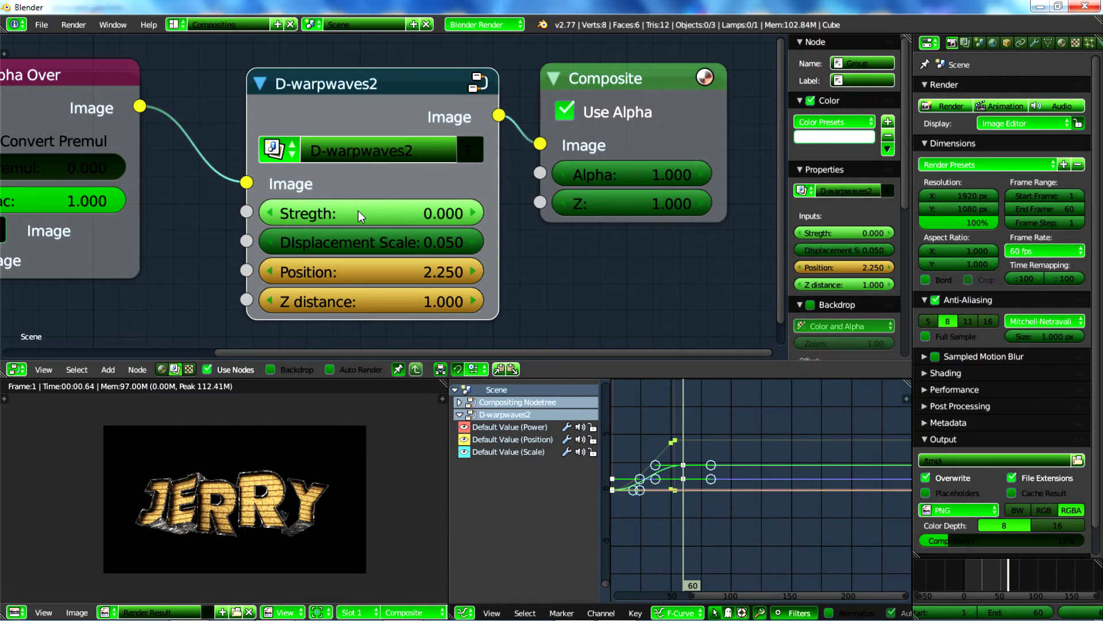
pyautogui.press('i')
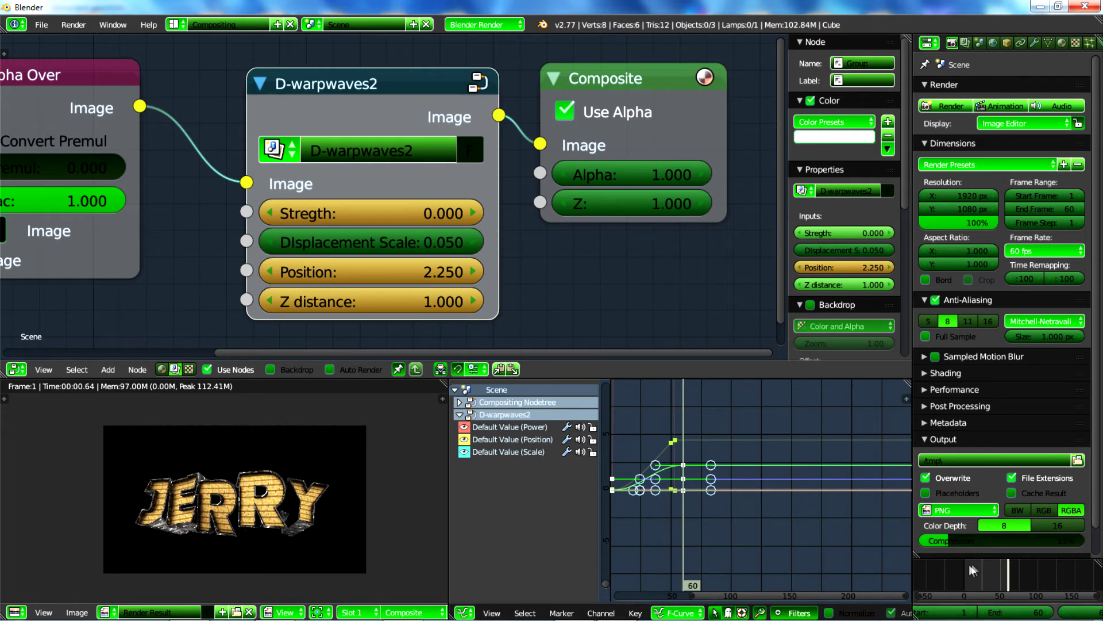
pyautogui.press('Left')
pyautogui.press('Left')
pyautogui.press('Left')
pyautogui.click(989, 578)
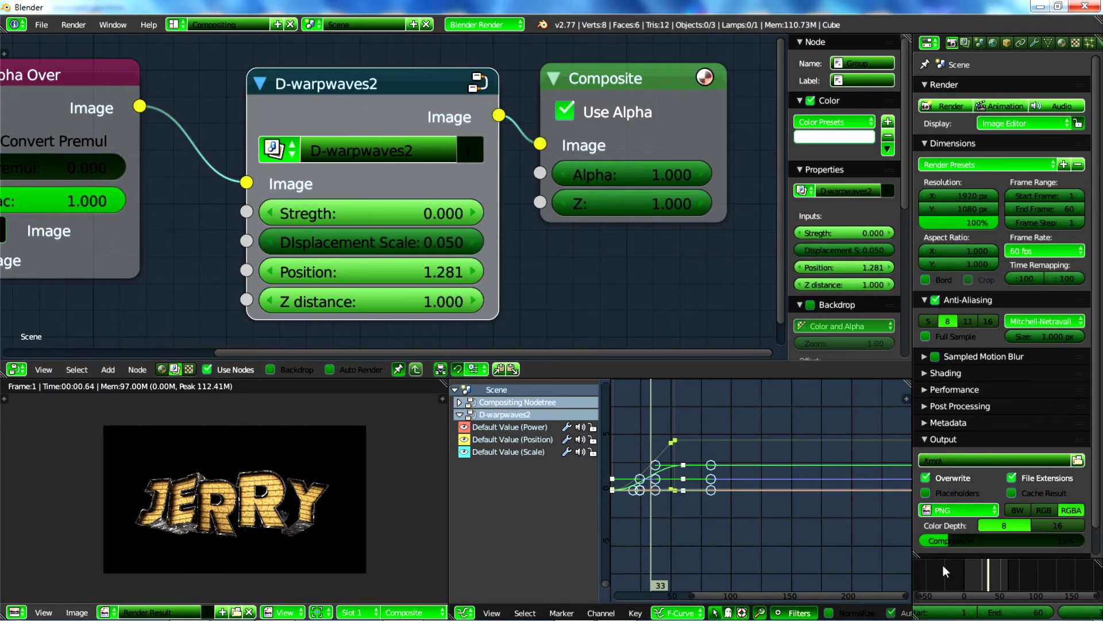
# Step: Scrub to frame 51 and set the warp Strength to 600
pyautogui.moveTo(982, 575); pyautogui.dragTo(1002, 578)
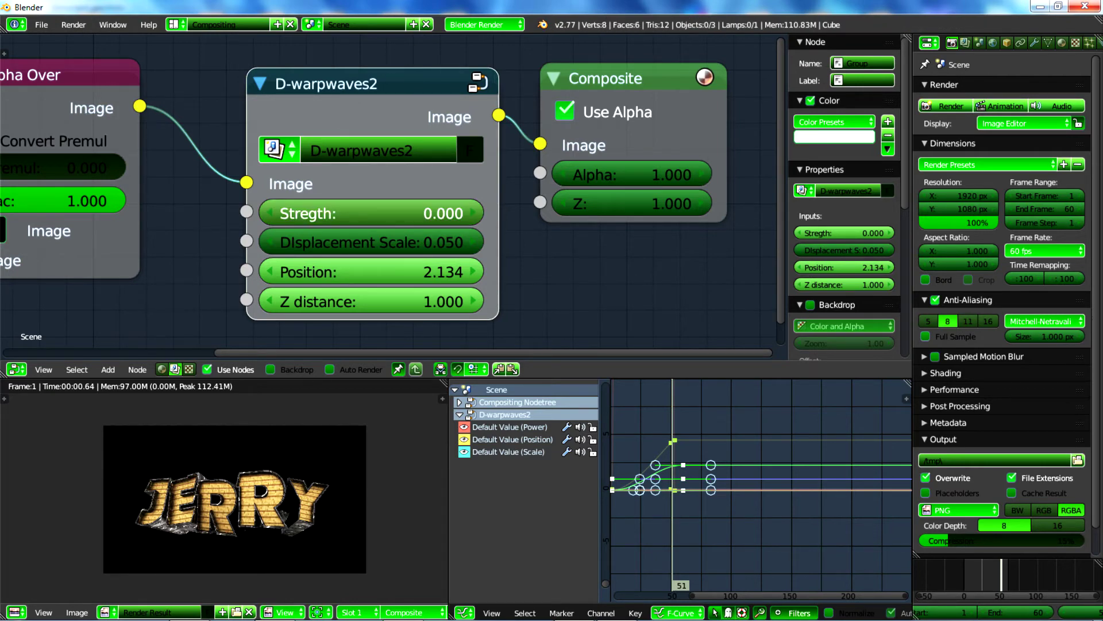
pyautogui.click(400, 215)
pyautogui.write('600')
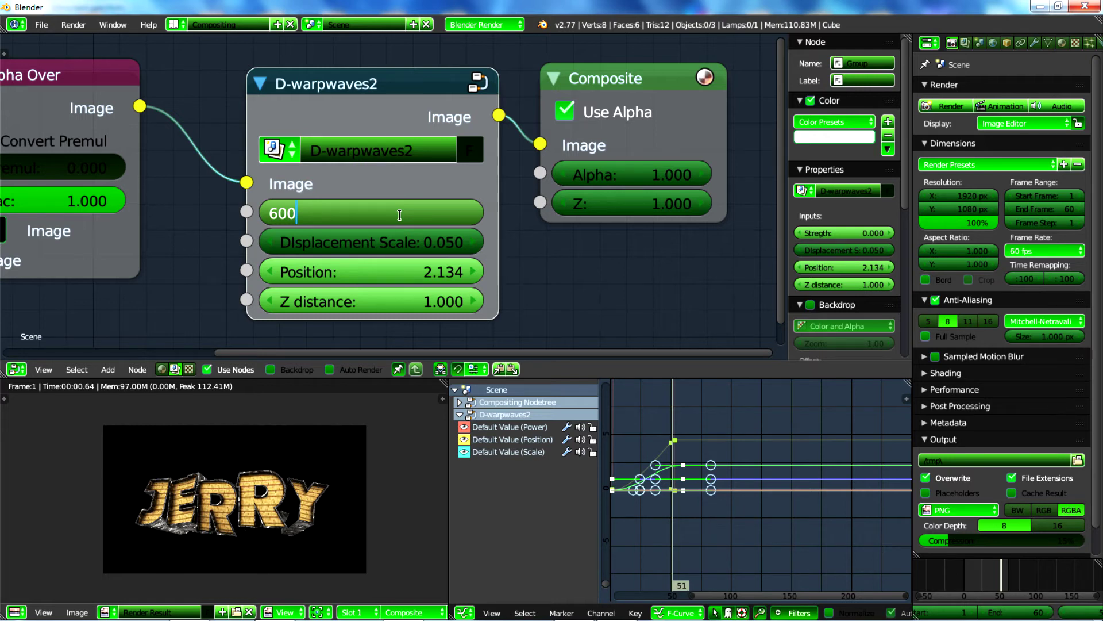
pyautogui.press('Return')
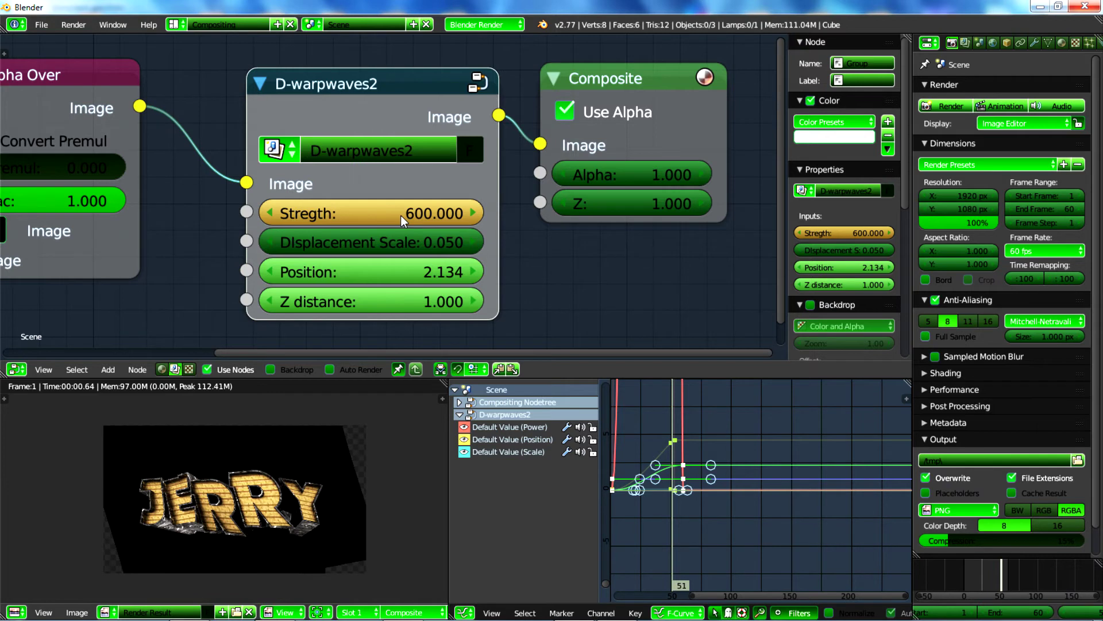
# Step: Lower Strength to 450 and keyframe Z distance 1.3 at frame 51
pyautogui.click(401, 215)
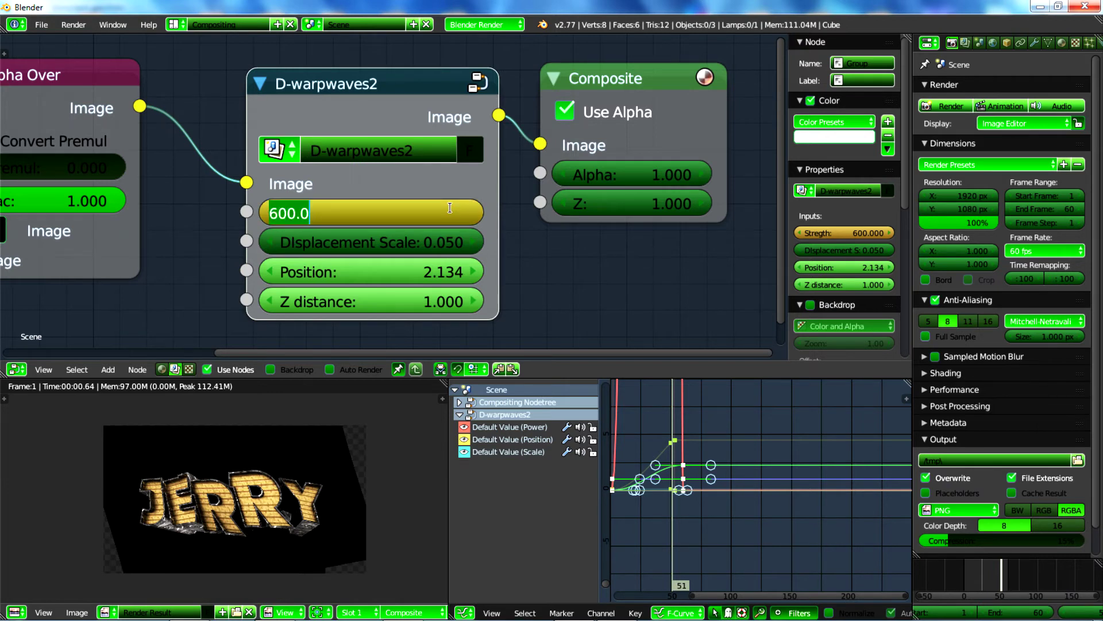
pyautogui.write('45')
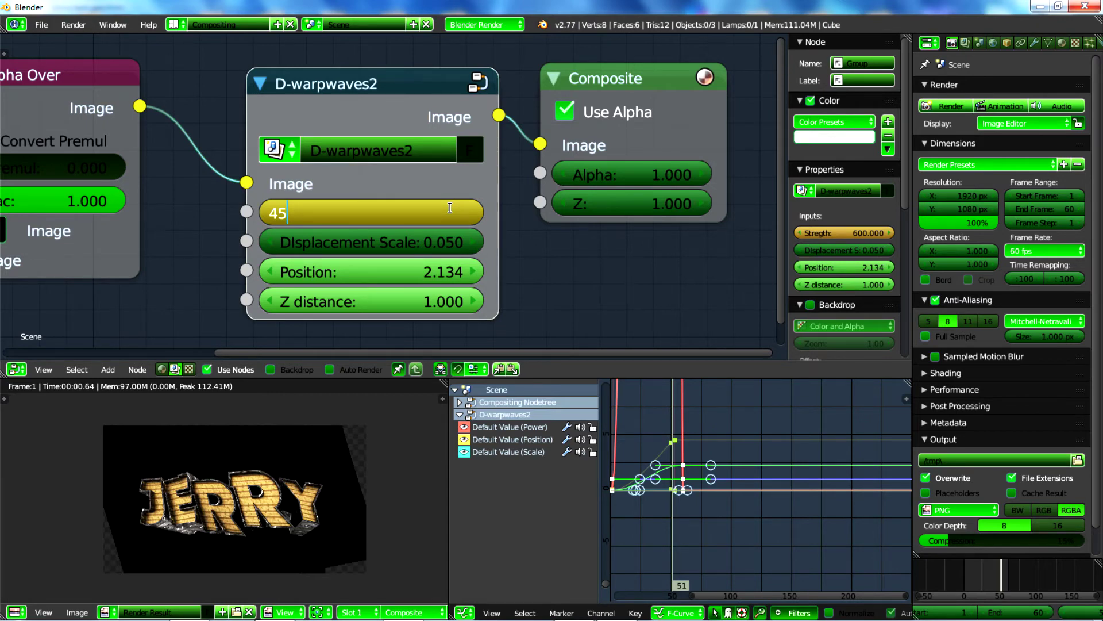
pyautogui.write('0')
pyautogui.press('Return')
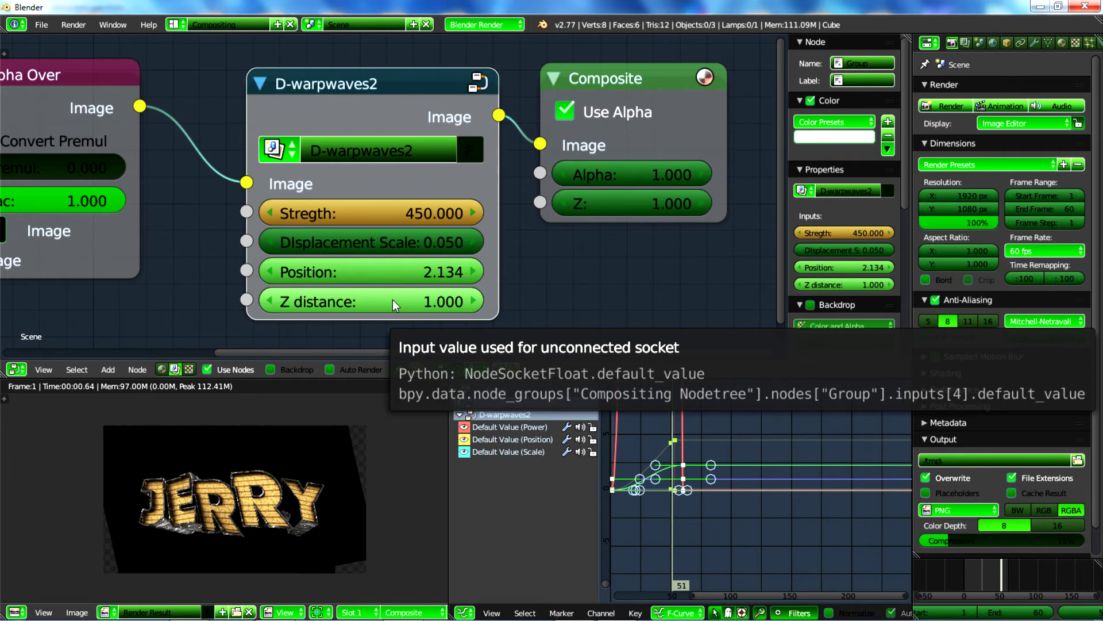
pyautogui.keyDown('ctrl'); pyautogui.scroll(3, 392, 299); pyautogui.keyUp('ctrl')
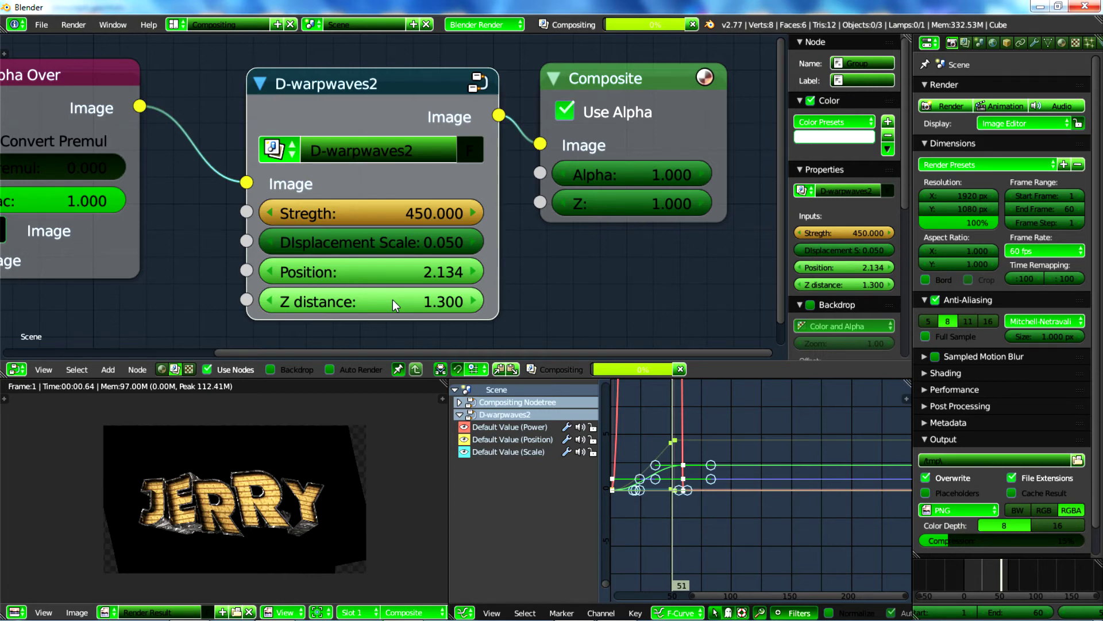
pyautogui.press('i')
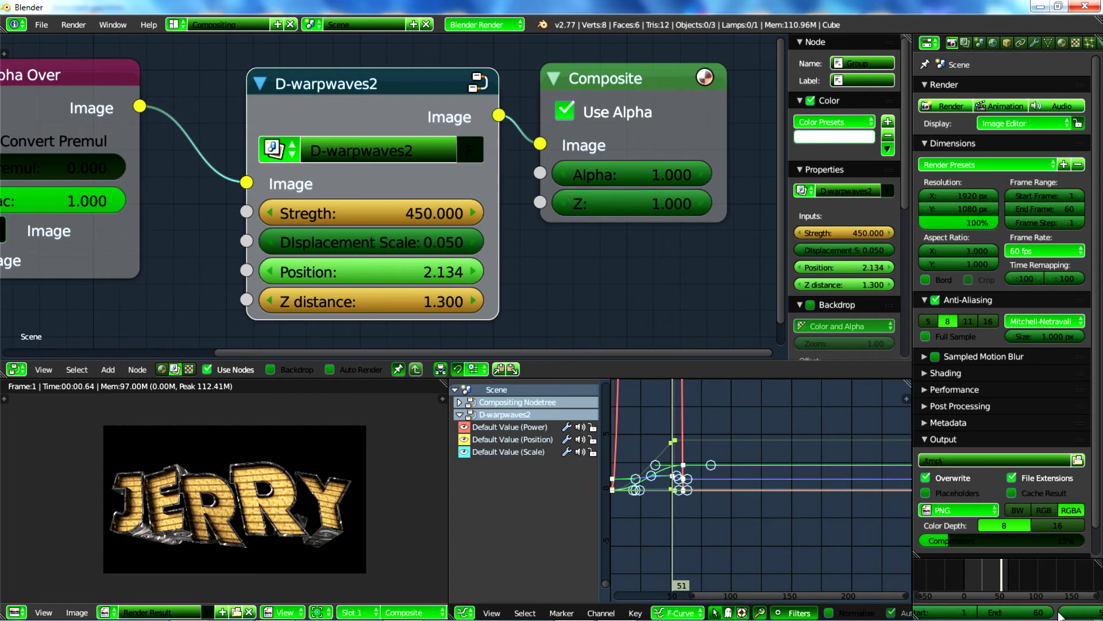
pyautogui.moveTo(1061, 615); pyautogui.dragTo(917, 564, button='middle')
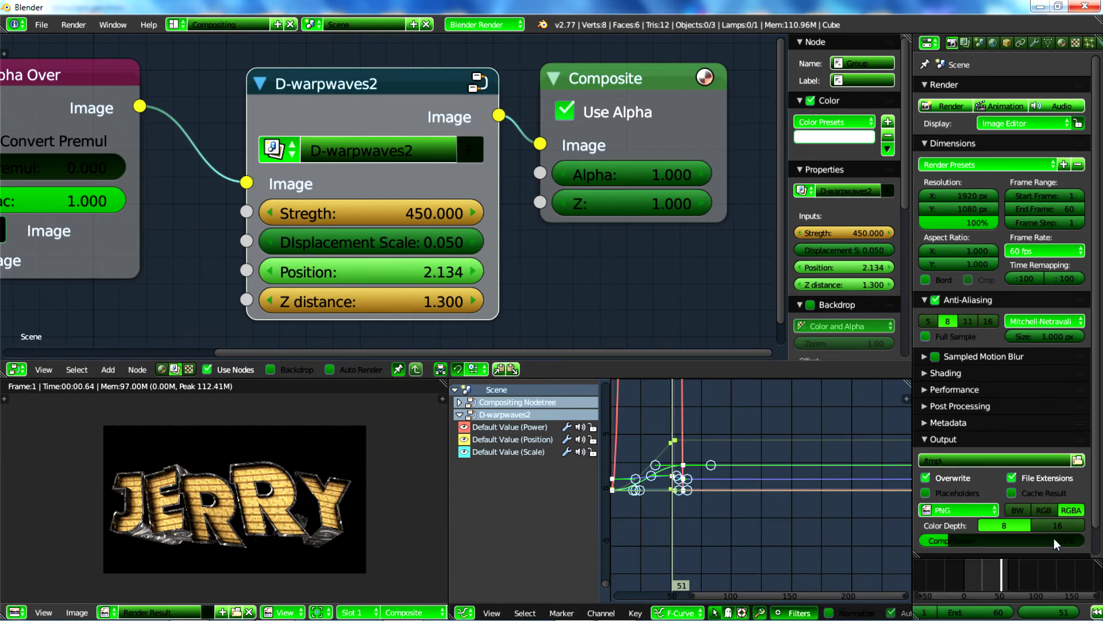
pyautogui.press('Right')
pyautogui.press('Right')
pyautogui.press('Right')
pyautogui.press('Right')
pyautogui.press('Right')
pyautogui.press('Right')
pyautogui.press('Right')
pyautogui.press('Right')
pyautogui.press('Right')
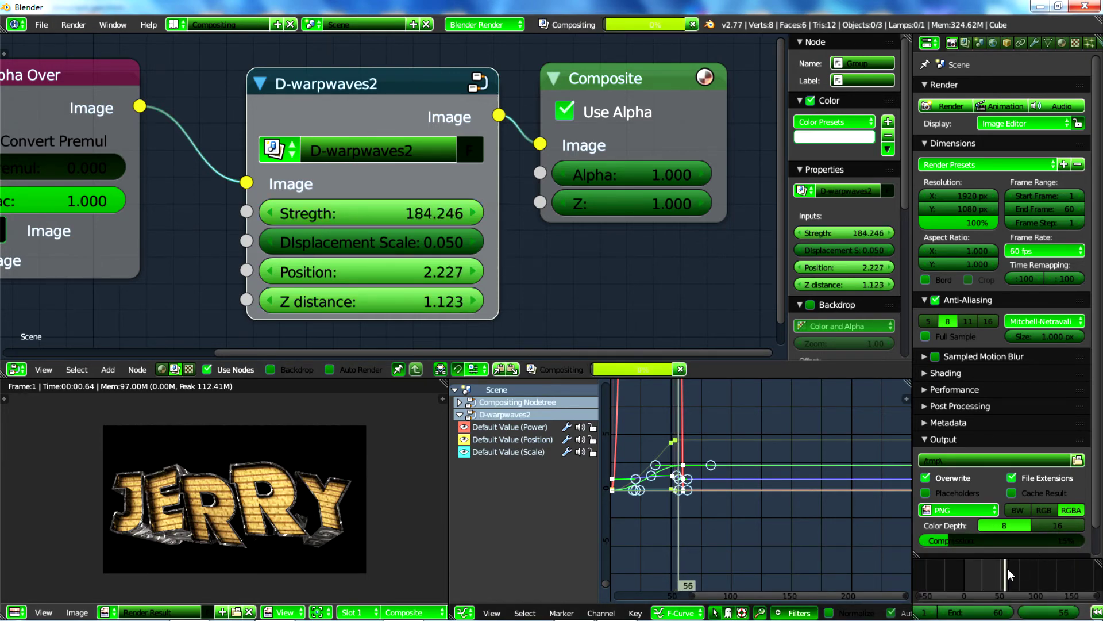
pyautogui.press('Right')
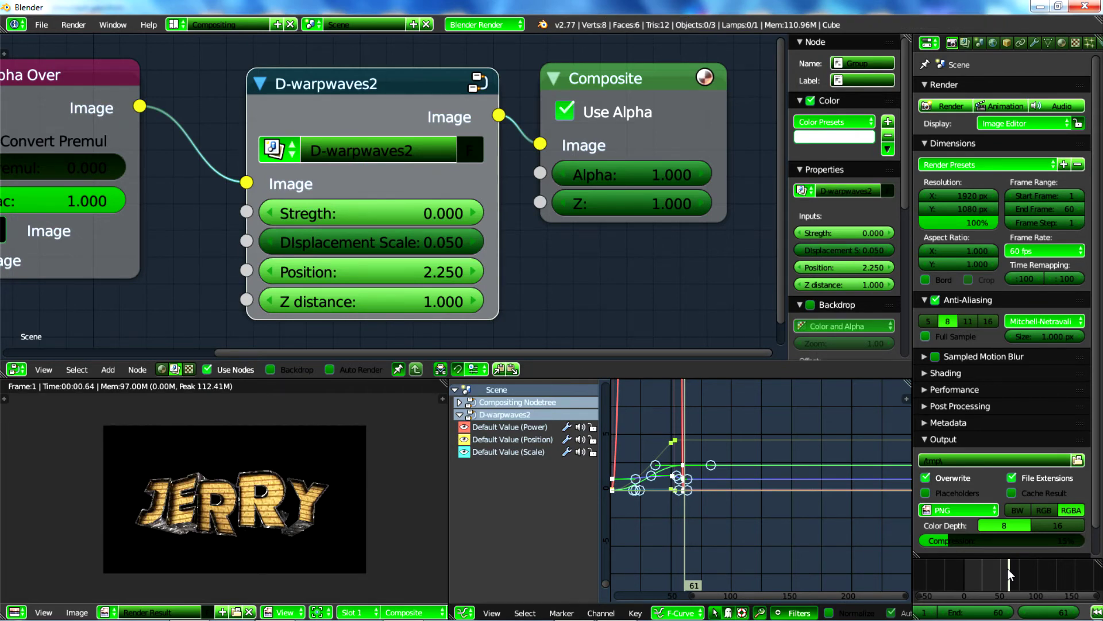
pyautogui.hotkey('alt', 'a')
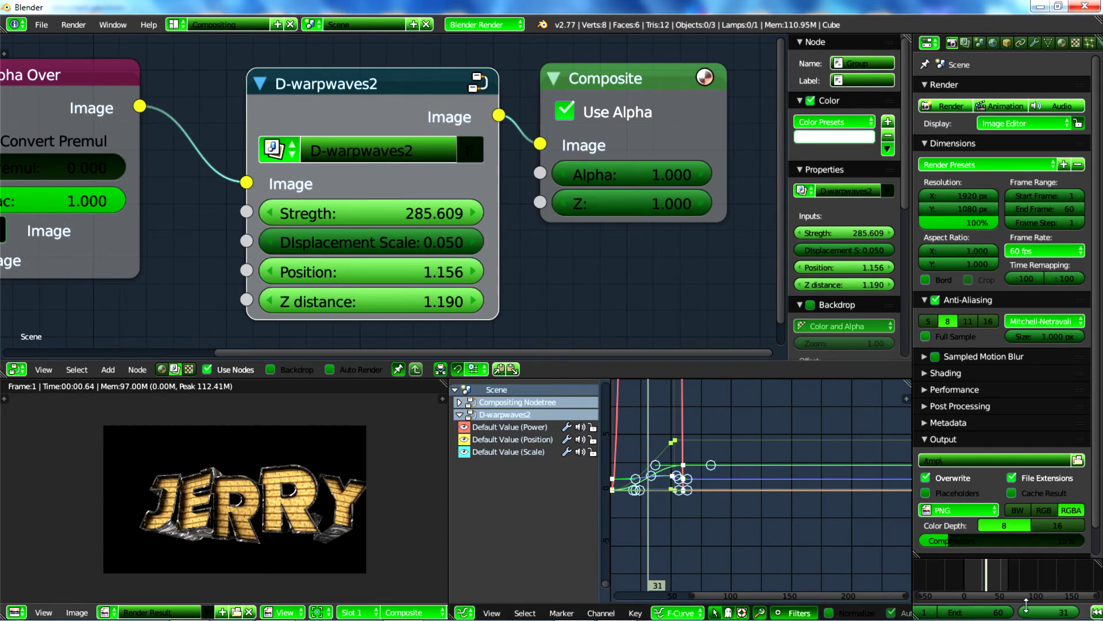
pyautogui.click(1032, 611)
pyautogui.write('51')
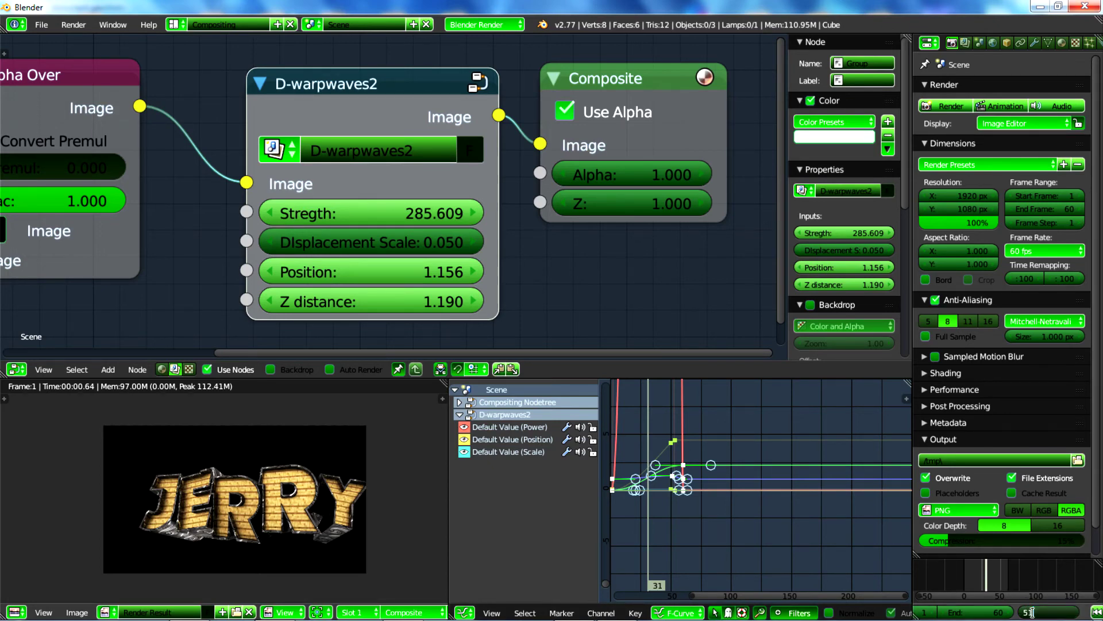
pyautogui.press('Return')
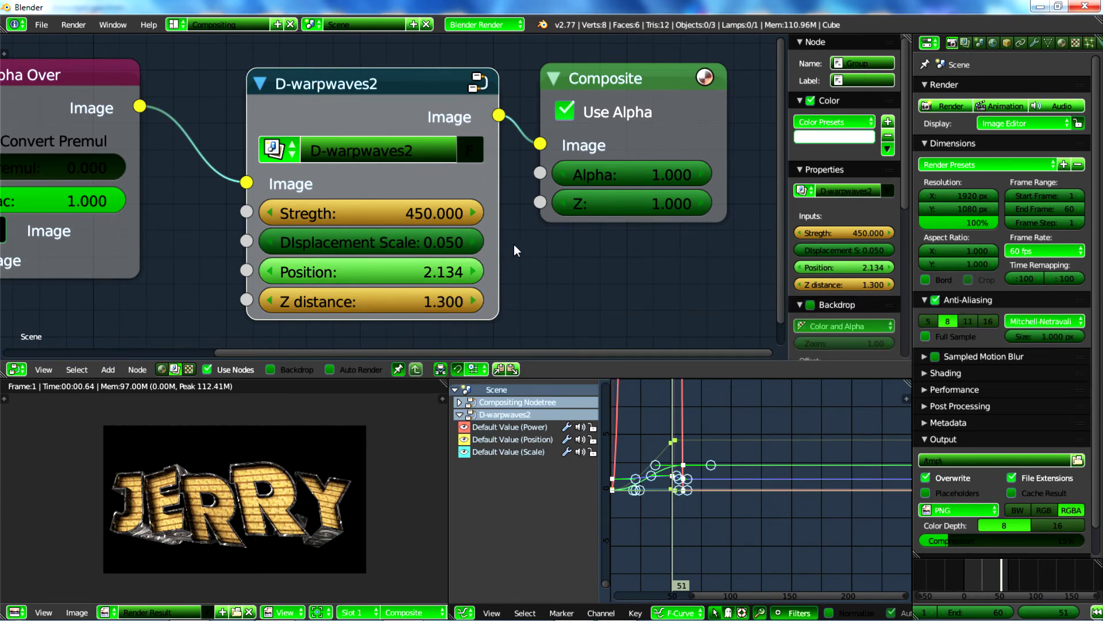
pyautogui.scroll(-2, 514, 244)
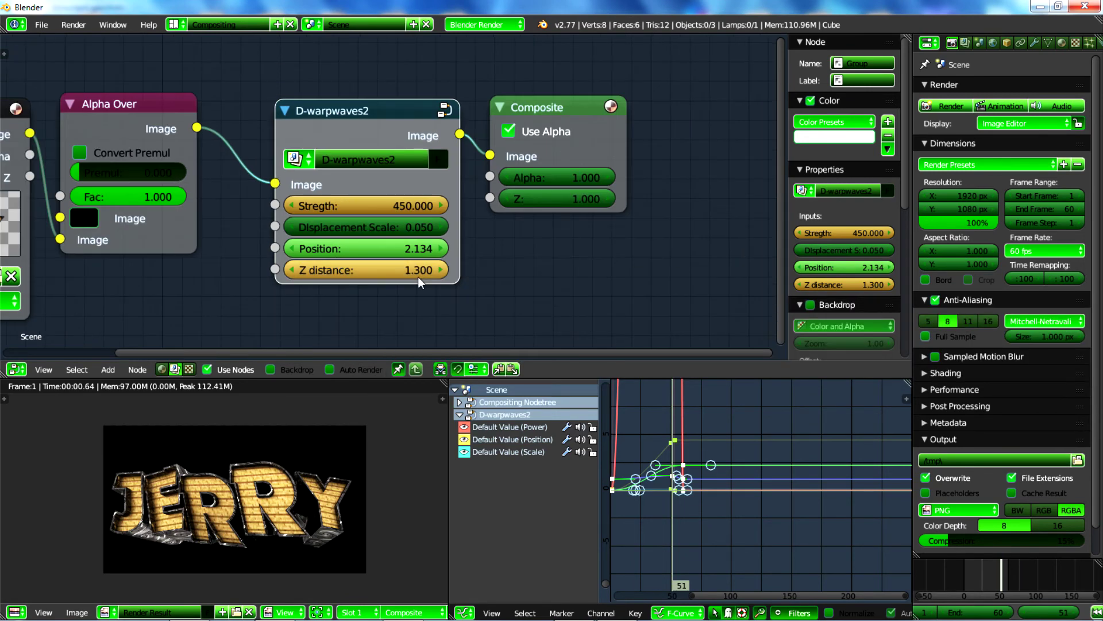
# Step: Move D-warpwaves2 and Composite closer to Alpha Over and frame the whole node tree
pyautogui.moveTo(418, 277); pyautogui.dragTo(482, 273, button='middle')
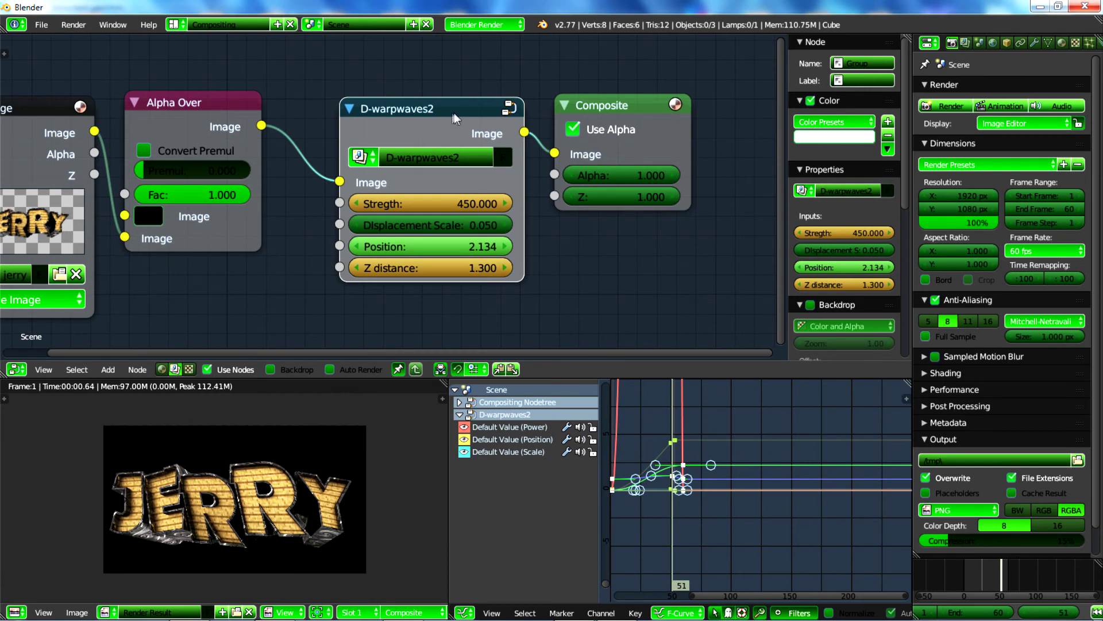
pyautogui.moveTo(454, 113); pyautogui.dragTo(397, 113)
pyautogui.moveTo(616, 106); pyautogui.dragTo(539, 113)
pyautogui.press('Home')
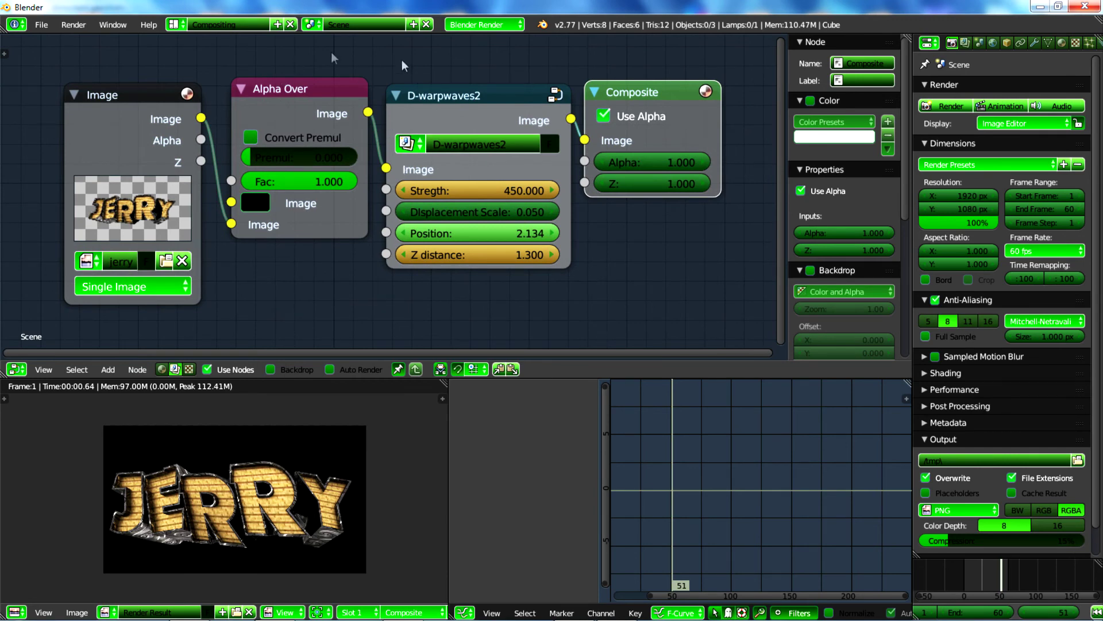
# Step: Inspect the settings of the Image, Alpha Over, D-warpwaves2 and Composite nodes
pyautogui.moveTo(380, 618)
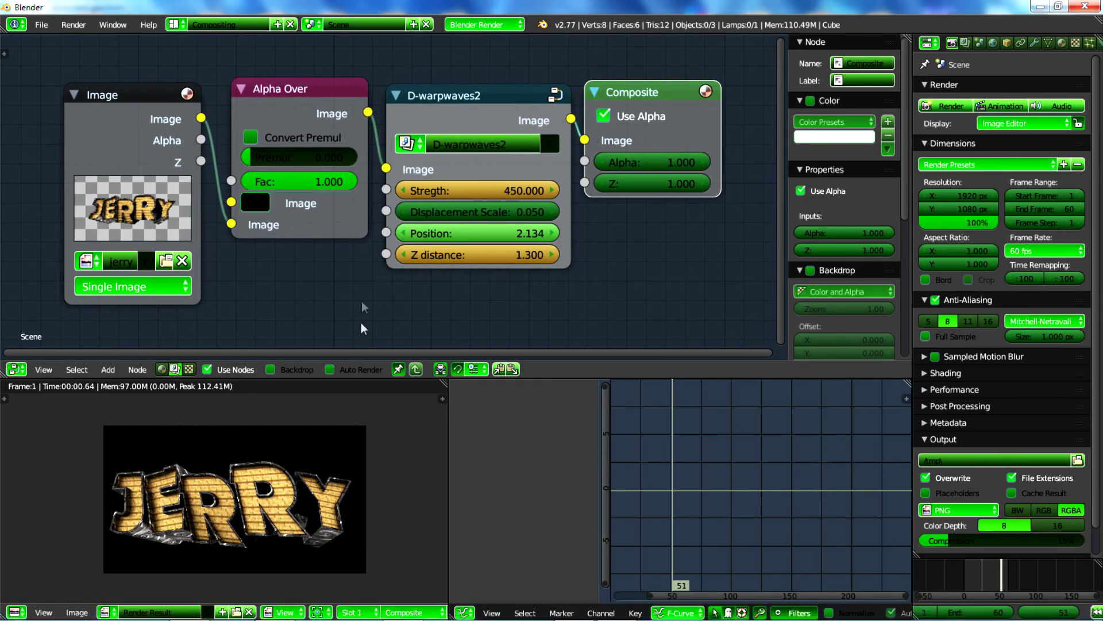
pyautogui.click(500, 115)
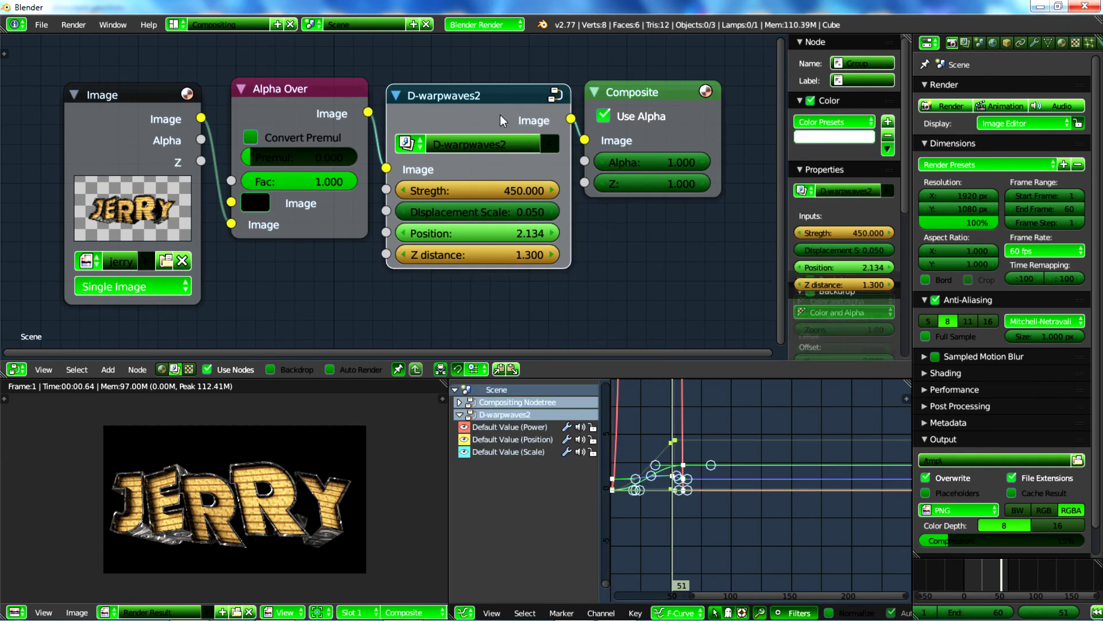
pyautogui.click(310, 89)
pyautogui.click(161, 97)
pyautogui.click(423, 96)
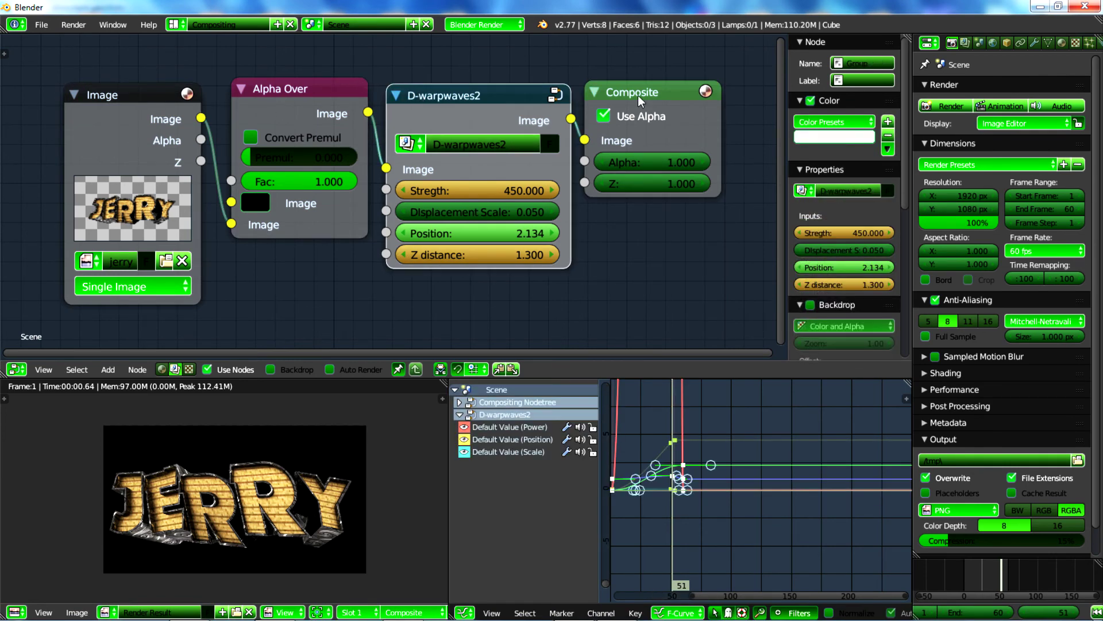
pyautogui.click(637, 95)
pyautogui.click(264, 91)
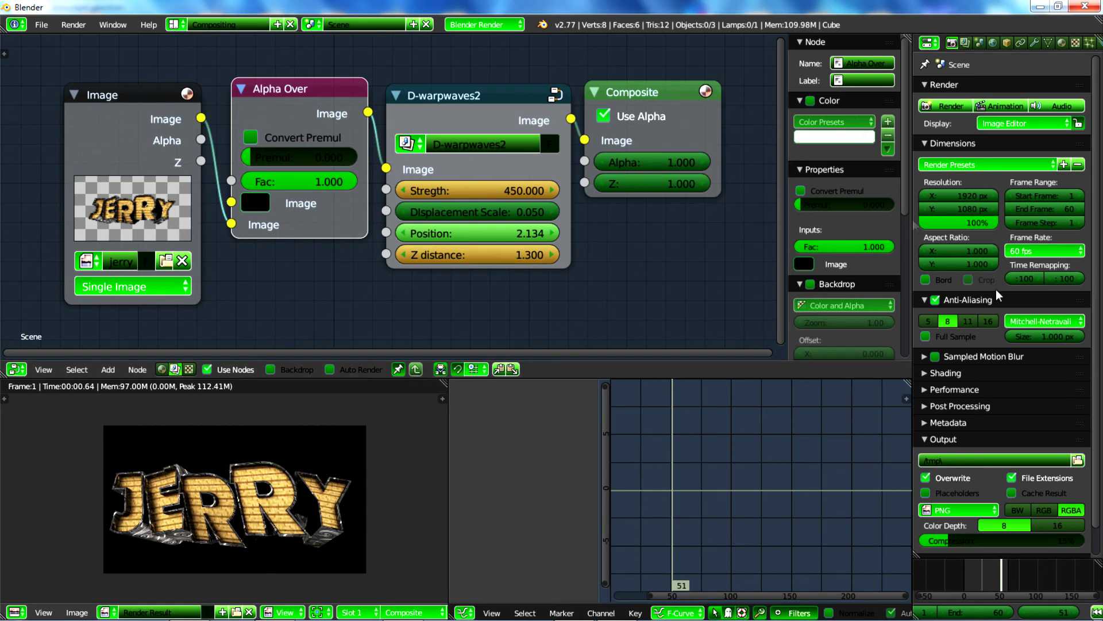
pyautogui.scroll(-2, 999, 296)
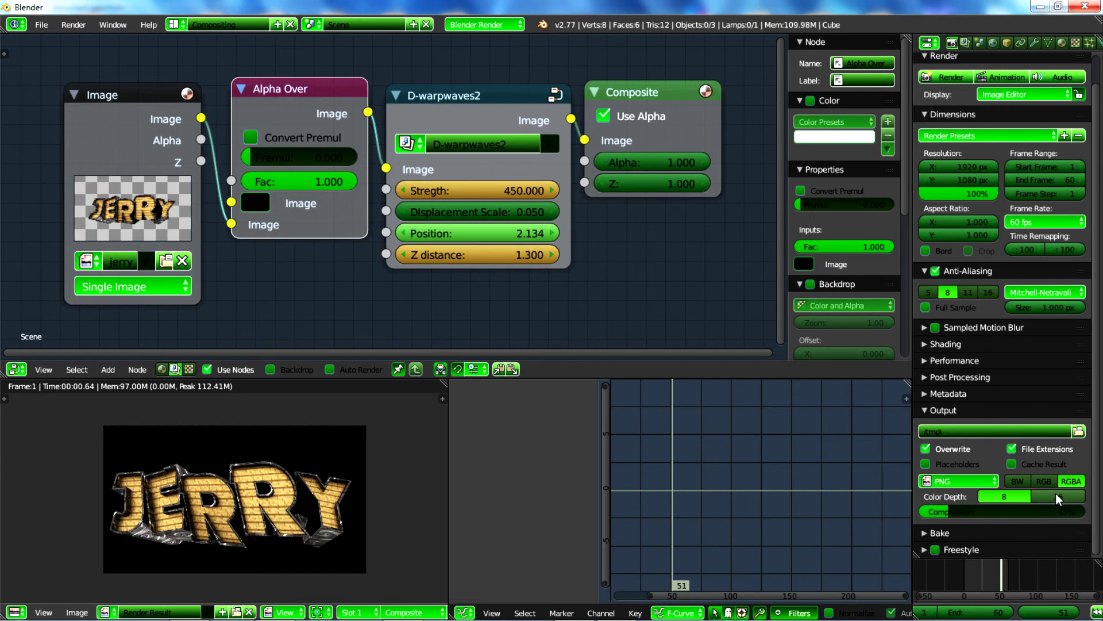
# Step: Change the output format from PNG to H.264 and set the output path to C:\tmp\warpwave
pyautogui.click(990, 480)
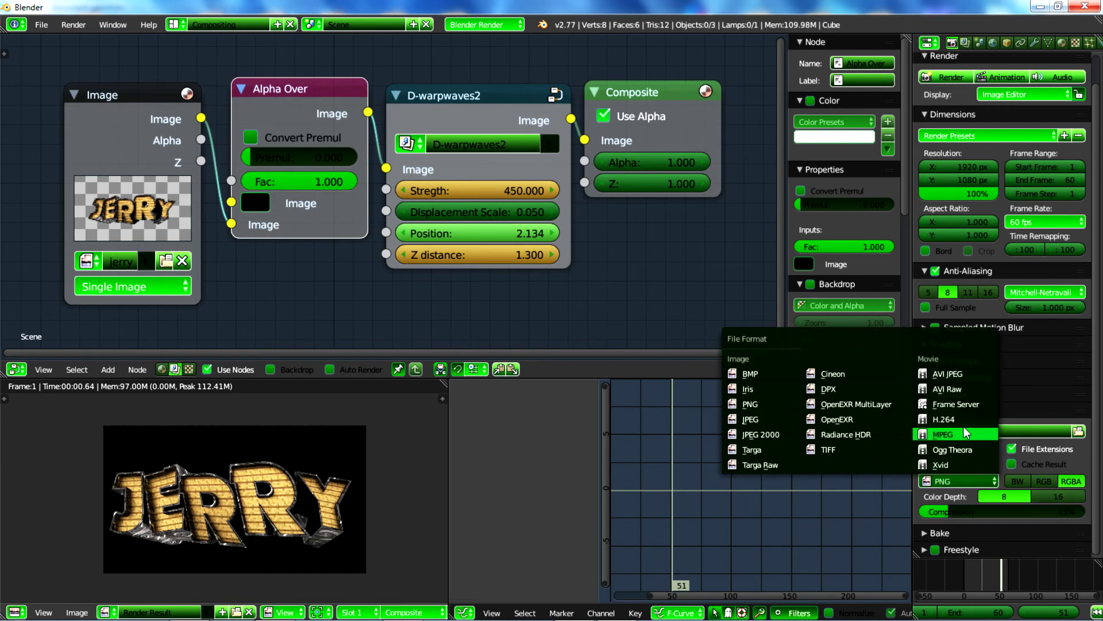
pyautogui.click(966, 428)
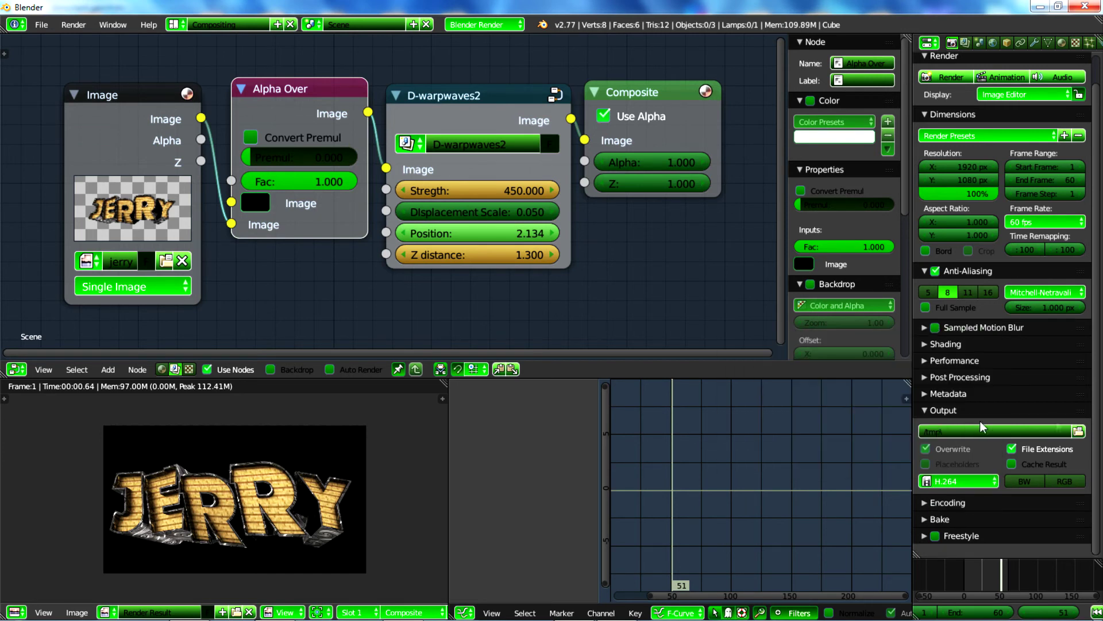
pyautogui.click(1079, 431)
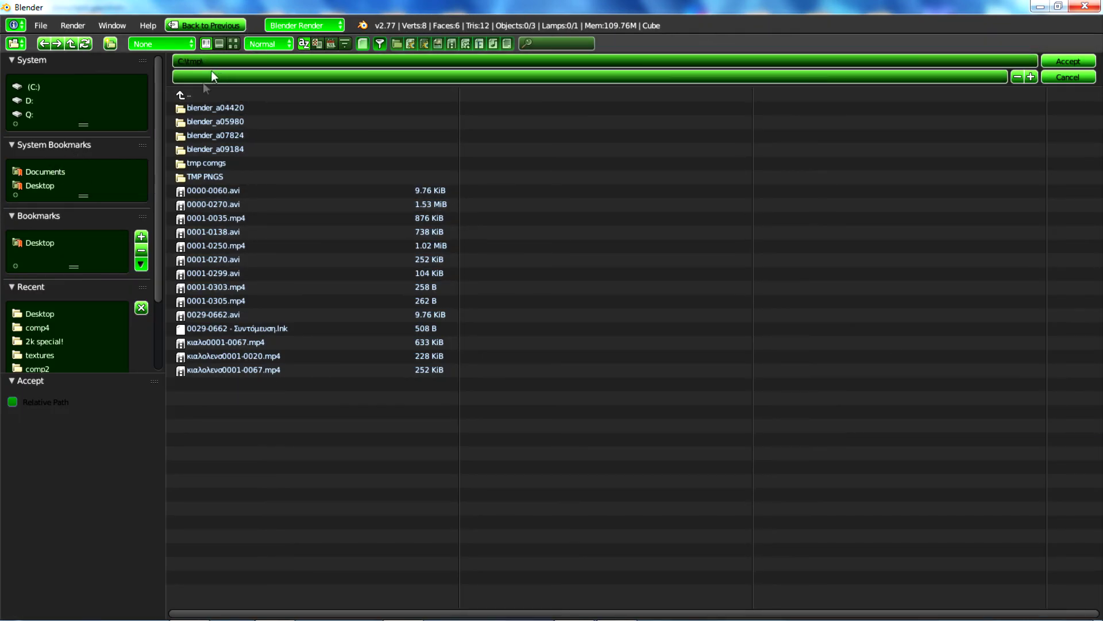
pyautogui.click(270, 75)
pyautogui.write('ςαρπ')
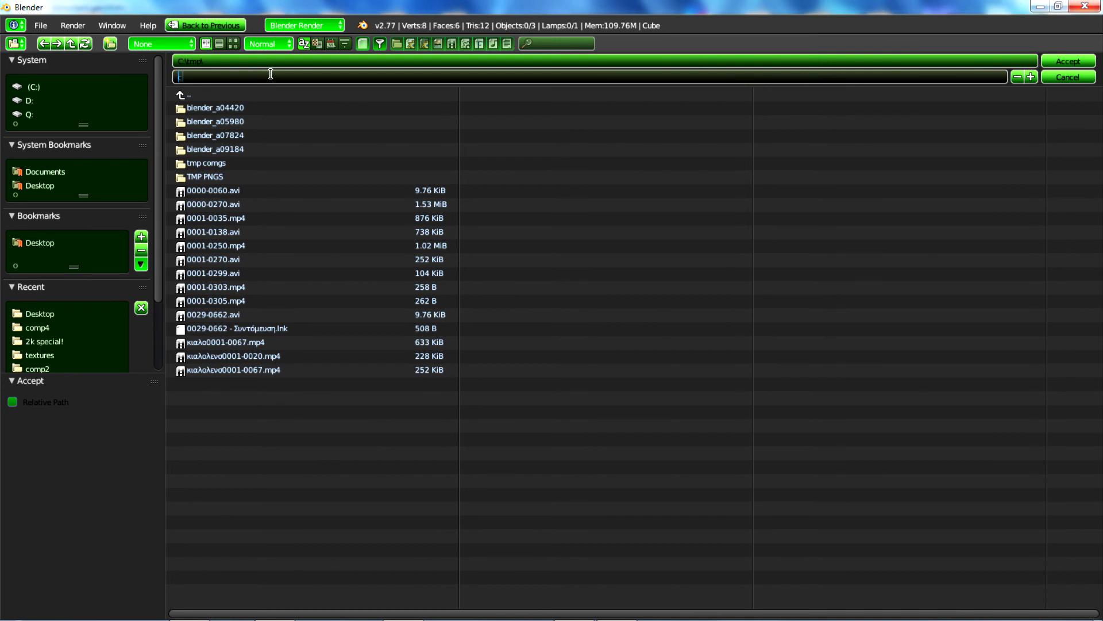
pyautogui.press('BackSpace')
pyautogui.press('BackSpace')
pyautogui.press('BackSpace')
pyautogui.press('BackSpace')
pyautogui.write('warpwave')
pyautogui.press('Return')
pyautogui.click(1066, 59)
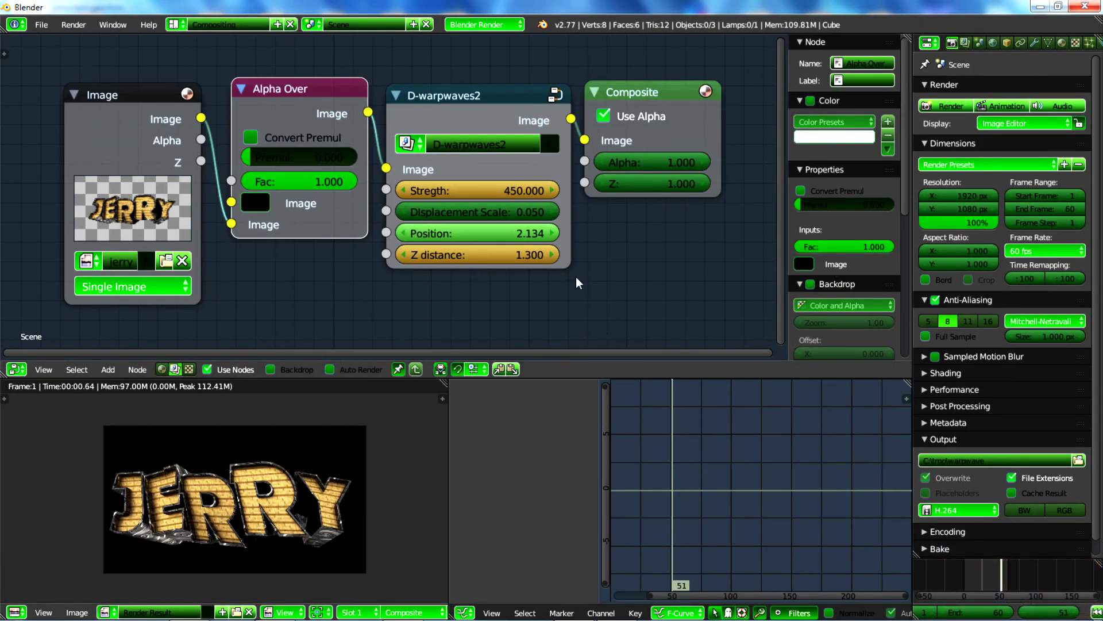
# Step: Try saving over warpwaves.blend on the Desktop, which is refused as a used library
pyautogui.click(40, 25)
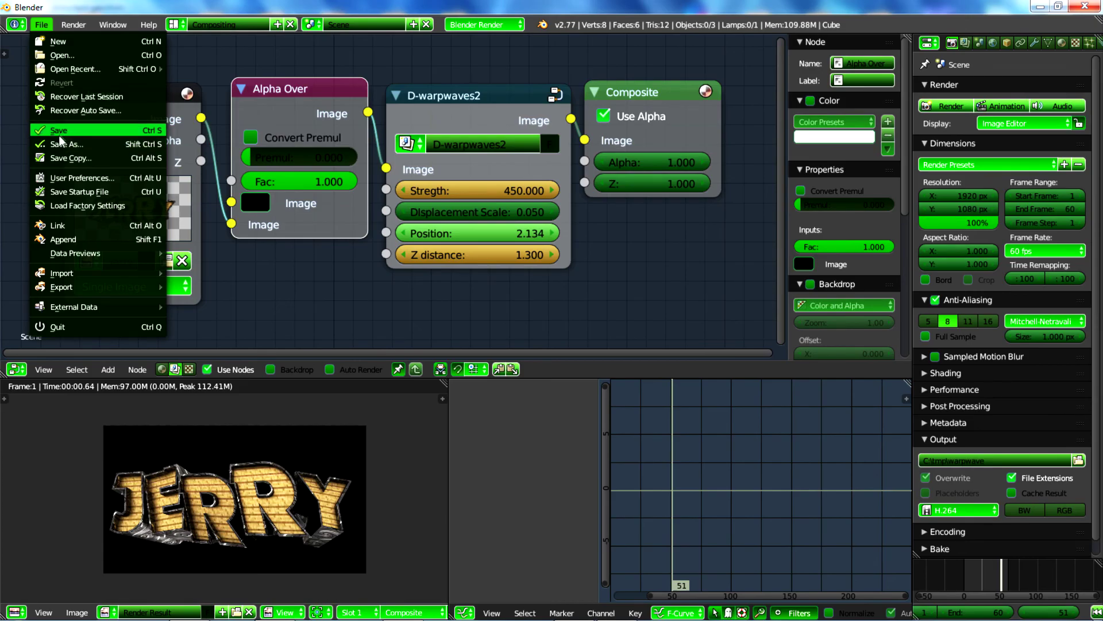
pyautogui.click(63, 139)
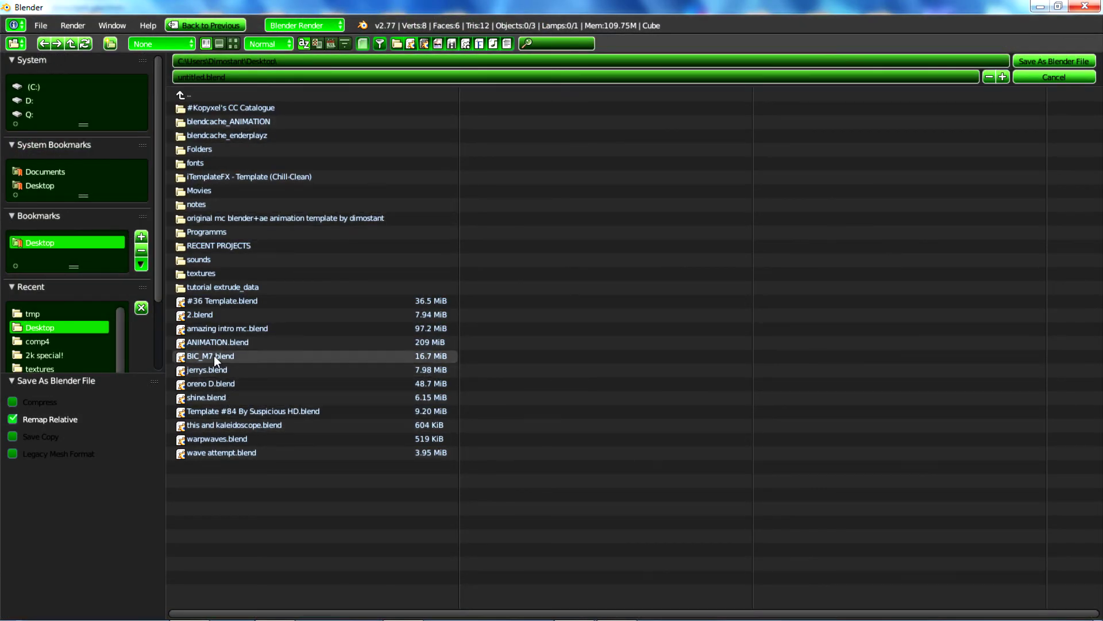
pyautogui.click(218, 440)
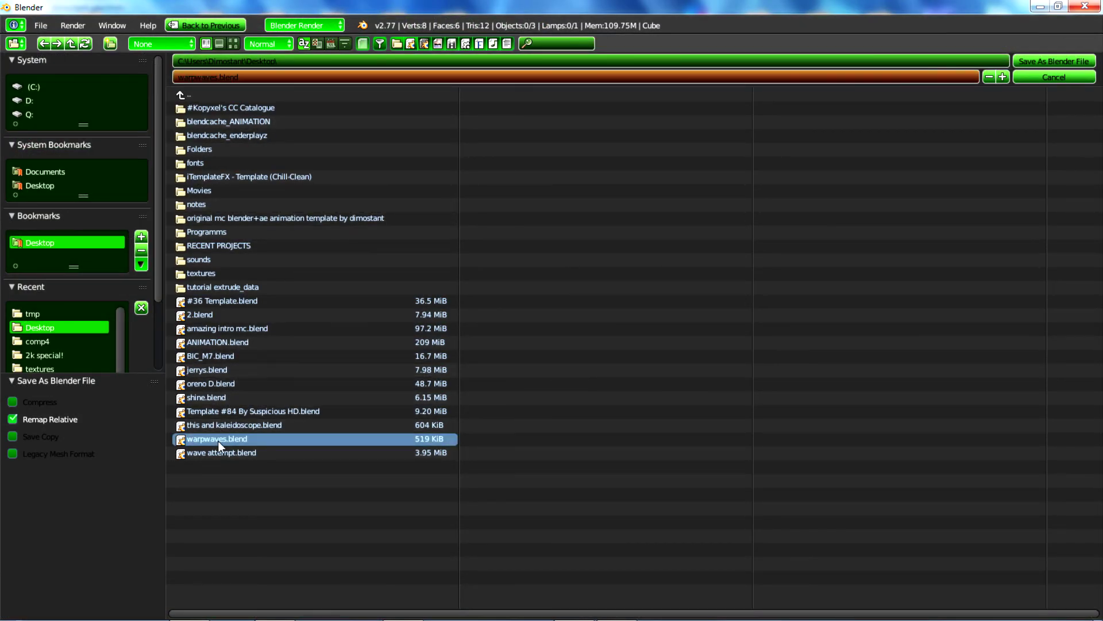
pyautogui.click(1038, 63)
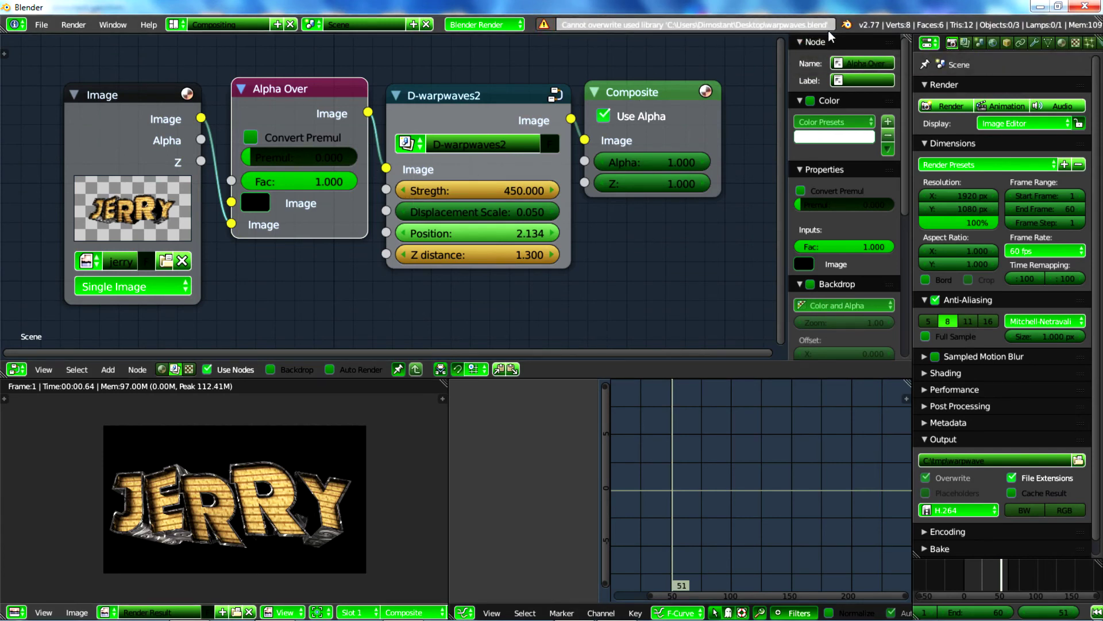
pyautogui.click(41, 25)
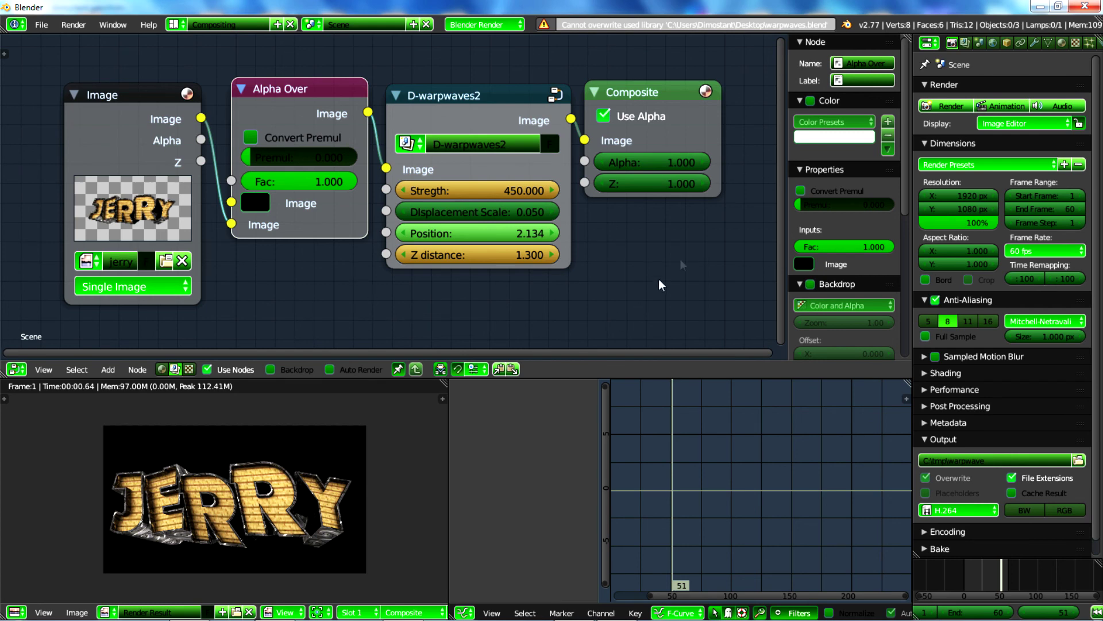
# Step: In the Encoding panel, set the Audio Codec to MP3, then inspect the Image node's settings
pyautogui.scroll(-1, 977, 477)
pyautogui.click(931, 516)
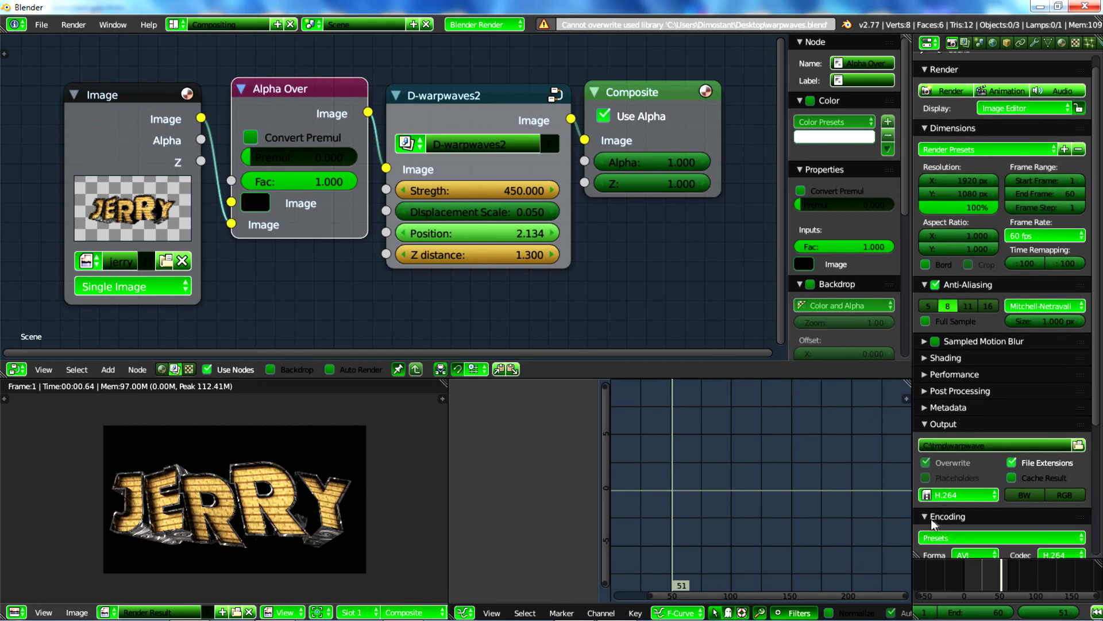
pyautogui.scroll(-5, 977, 495)
pyautogui.click(1024, 538)
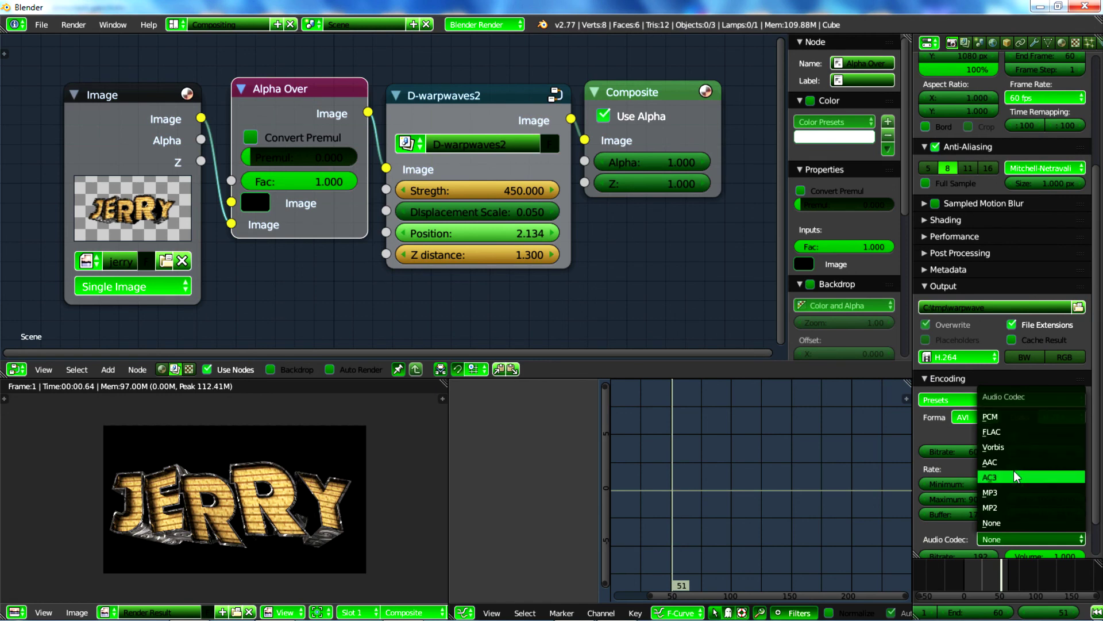
pyautogui.click(1016, 490)
pyautogui.scroll(-2, 987, 476)
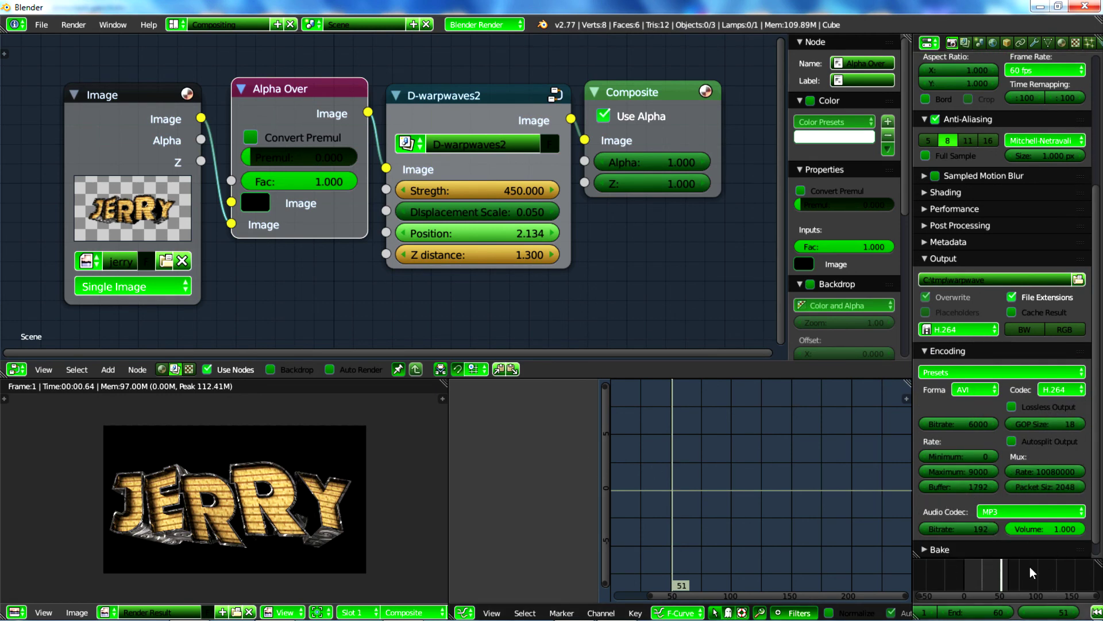
pyautogui.click(459, 104)
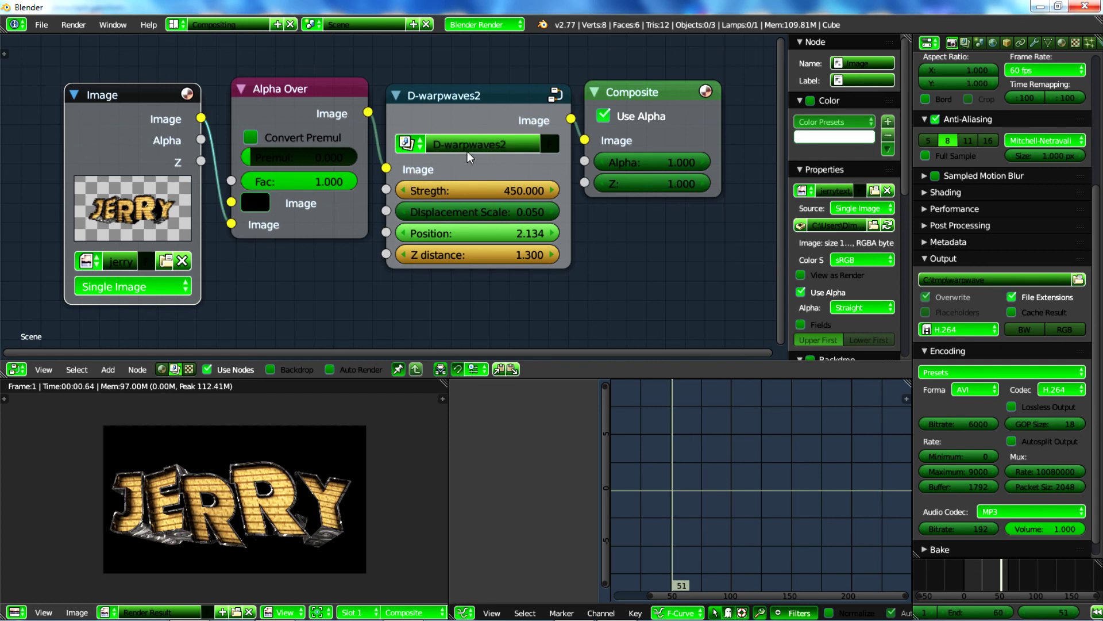
pyautogui.click(482, 95)
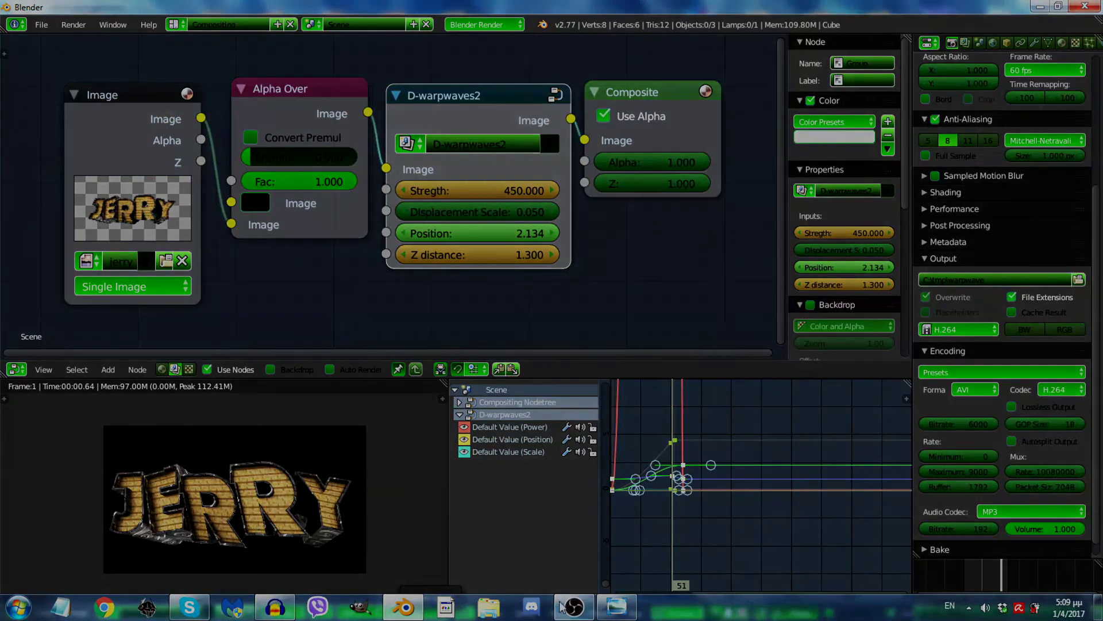
pyautogui.moveTo(562, 607)
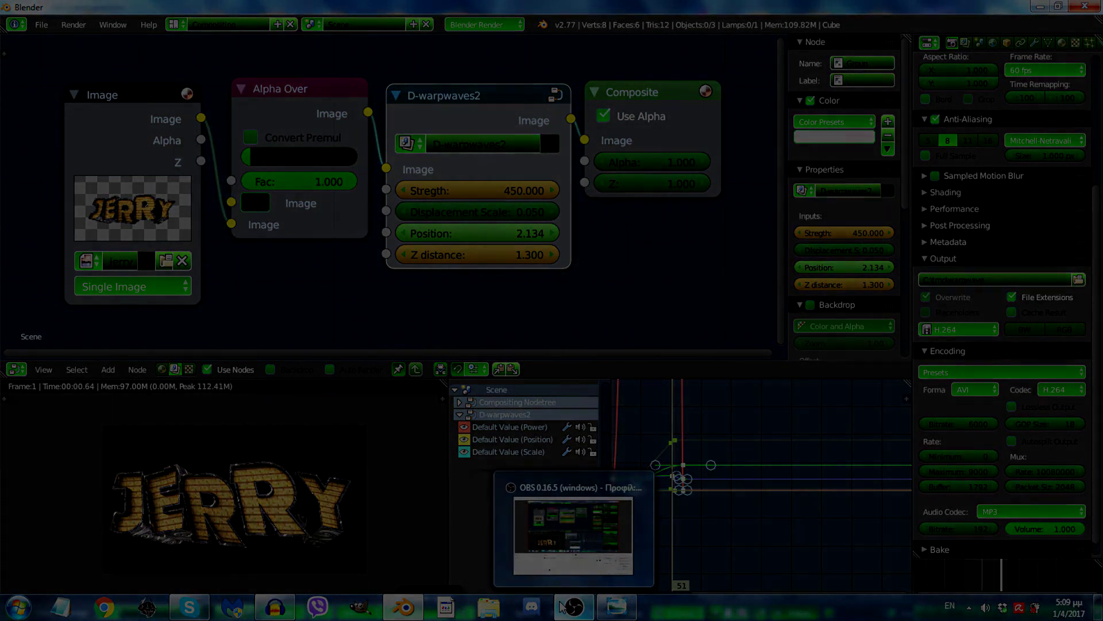